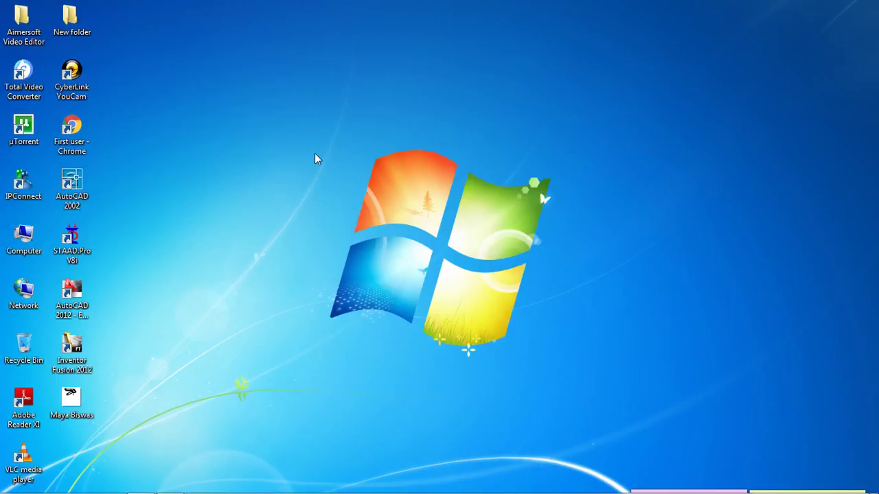
- Launch STAAD.Pro and set up a new Space project named Structure1 with Meter and KiloNewton as the units
double_click(71, 246)
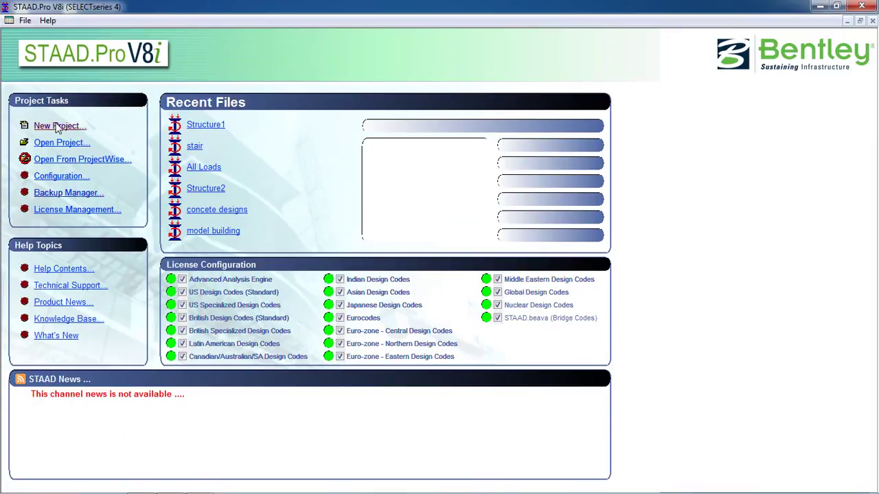
click(56, 127)
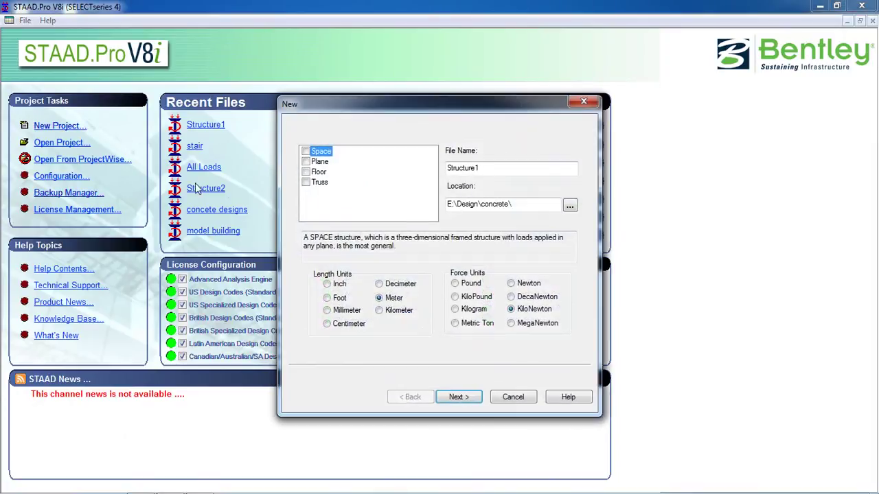
double_click(484, 168)
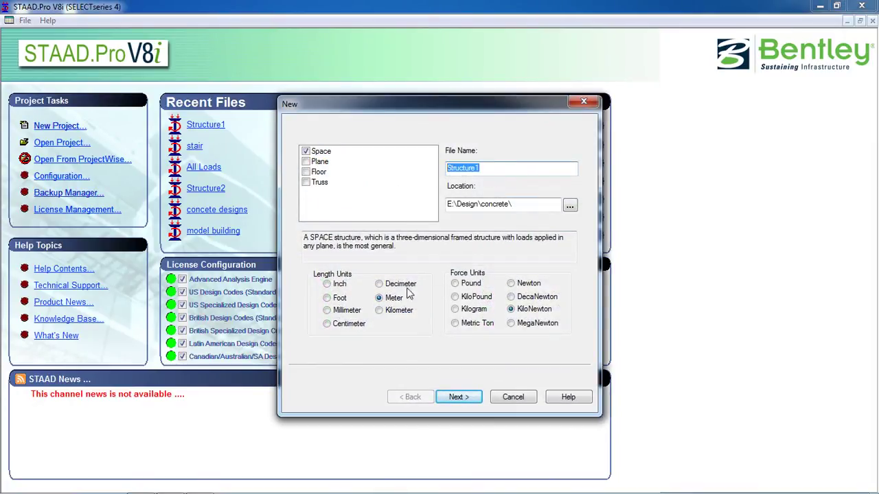
click(388, 304)
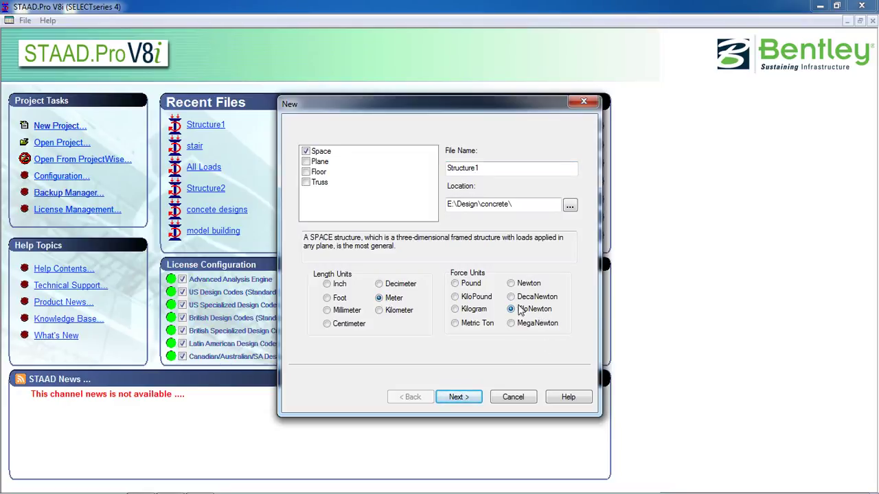
click(463, 404)
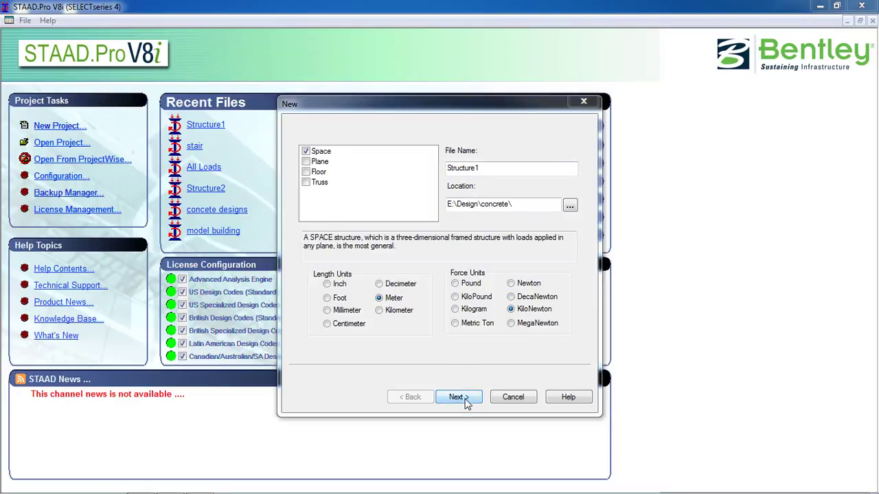
- Choose the Structure Wizard as the starting point for modelling and finish creating the project
click(459, 291)
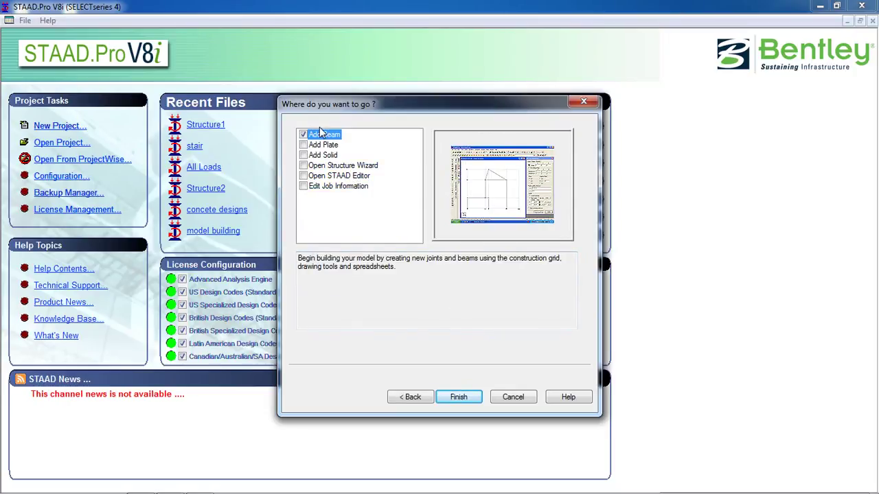
click(318, 167)
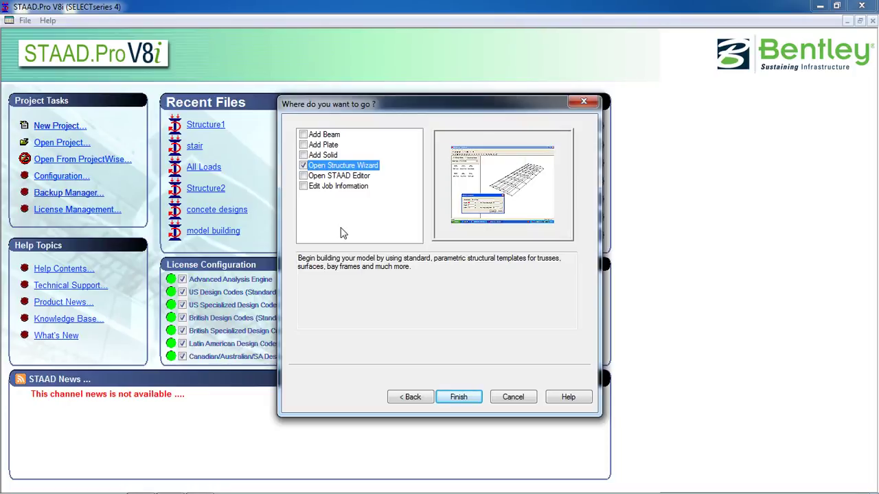
click(464, 399)
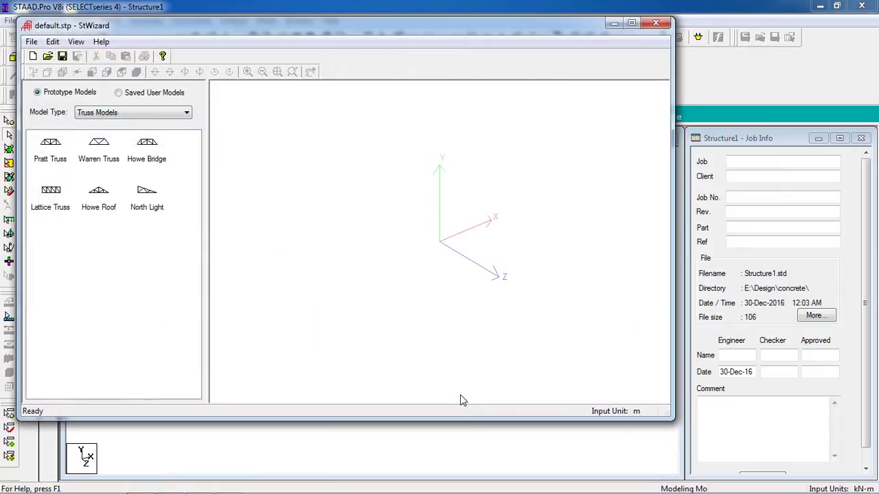
- Start a Bay Frame prototype from the Frame Models category
click(182, 112)
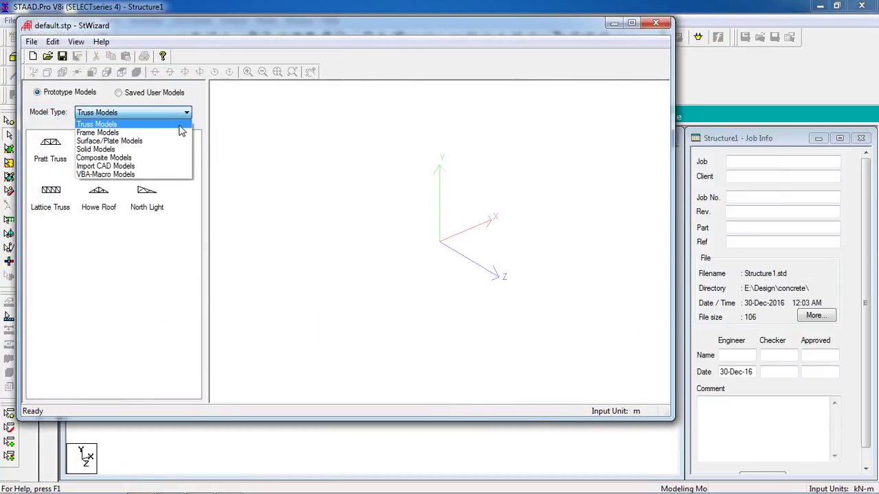
click(181, 132)
click(39, 158)
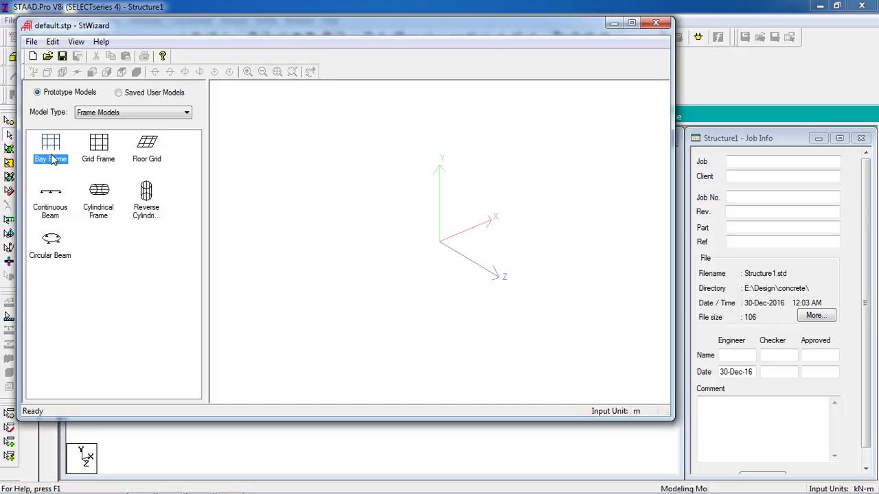
double_click(54, 160)
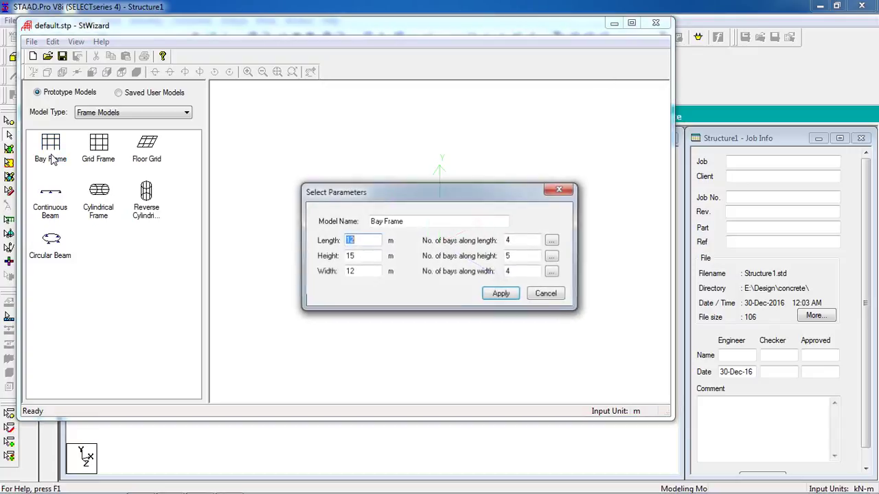
- Generate the bay frame with a length, height and width of 12 m each and 4 bays in every direction
drag(409, 193, 403, 172)
click(357, 198)
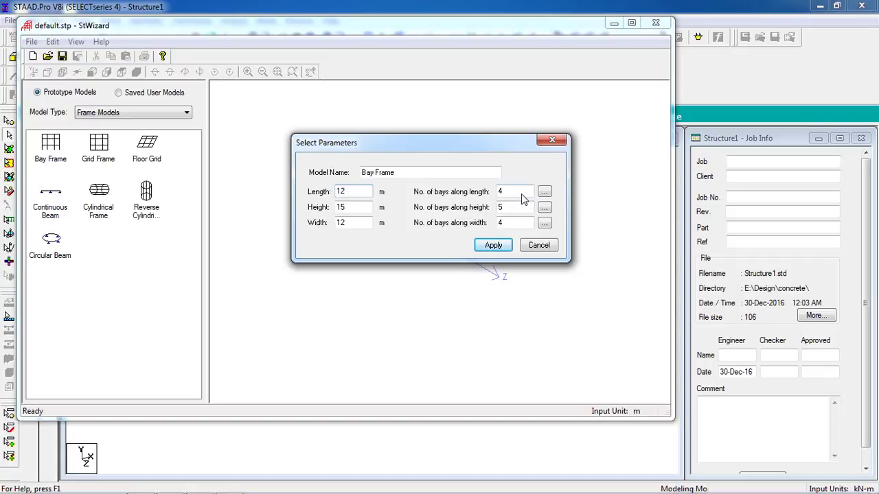
drag(354, 208, 323, 210)
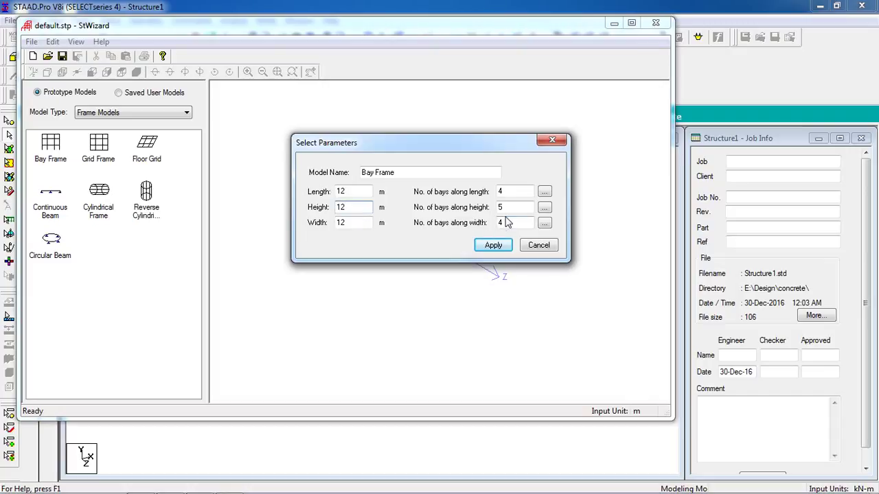
drag(511, 208, 493, 211)
click(493, 245)
drag(502, 251, 536, 237)
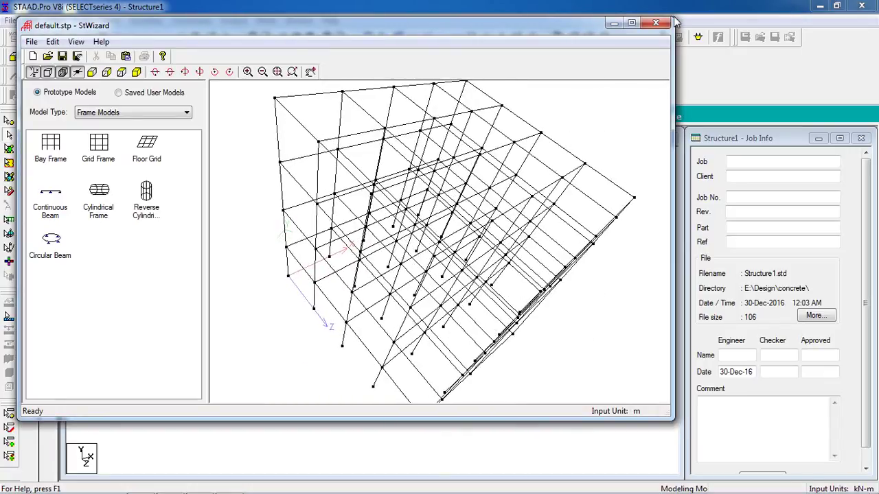
- Transfer the prototype frame into the STAAD.Pro model with X, Y and Z offsets of 0 m
click(126, 57)
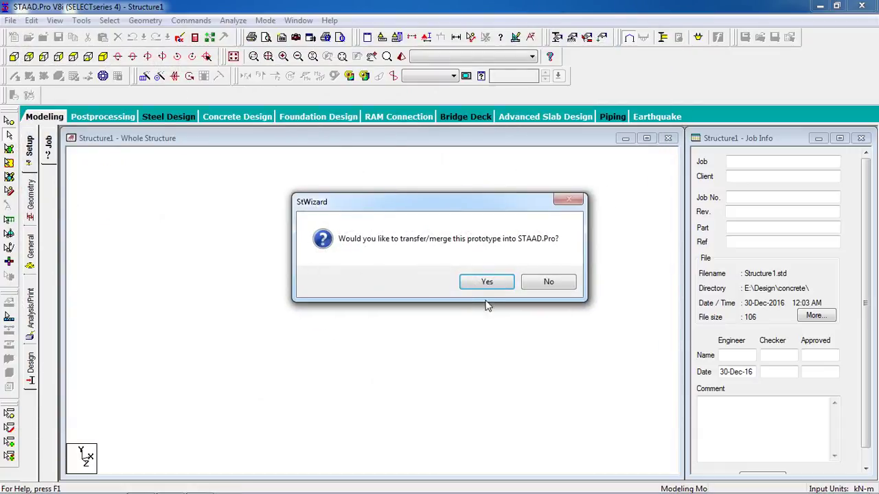
click(468, 281)
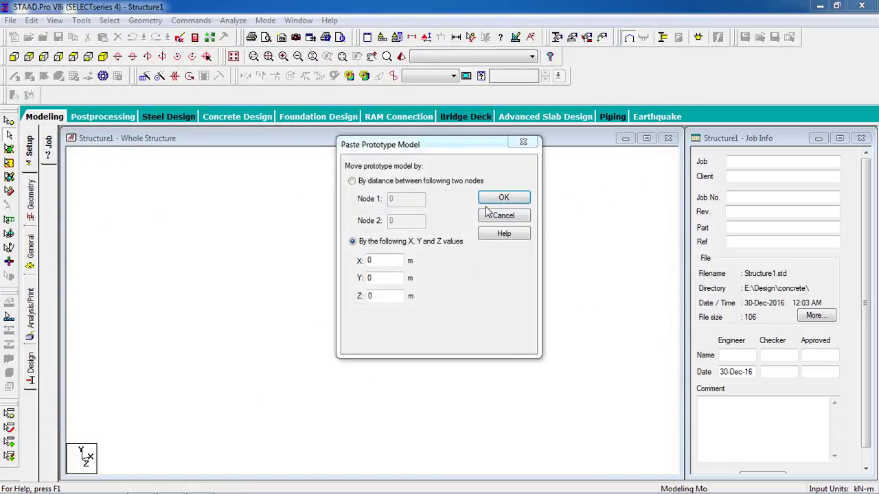
click(493, 199)
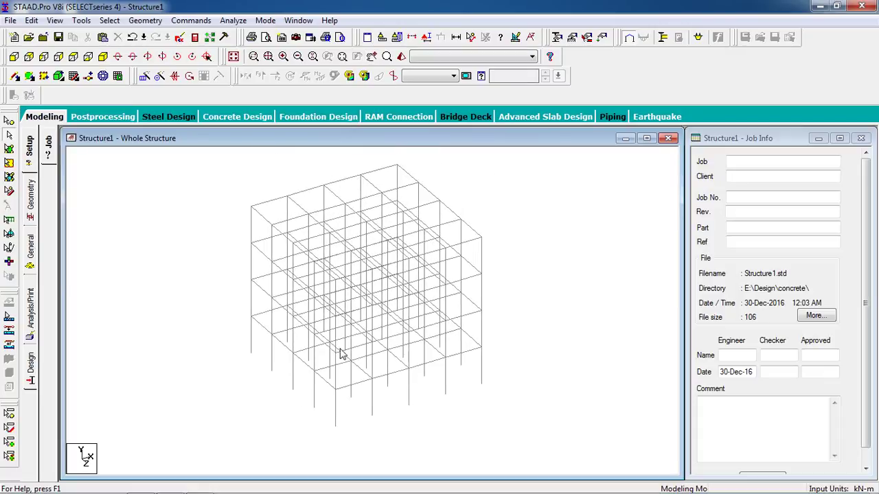
- Create a fixed support definition while viewing the frame from the front, and select it for assignment
middle_drag(514, 369, 474, 337)
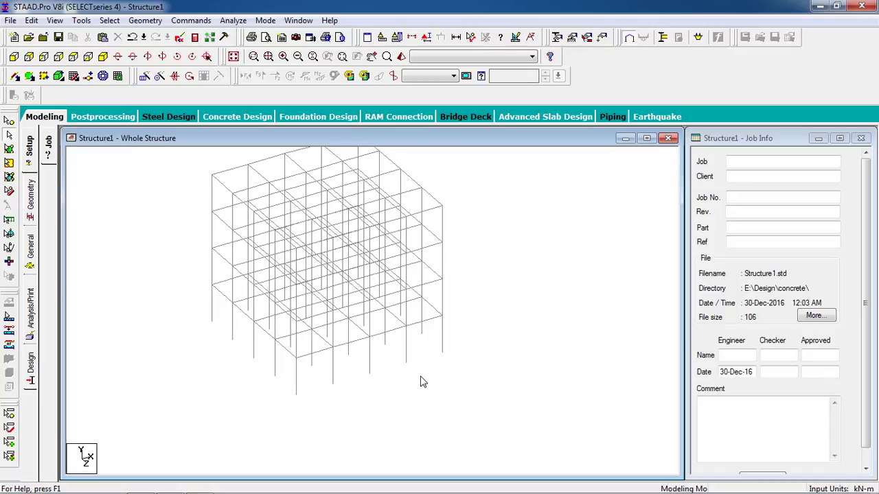
click(14, 57)
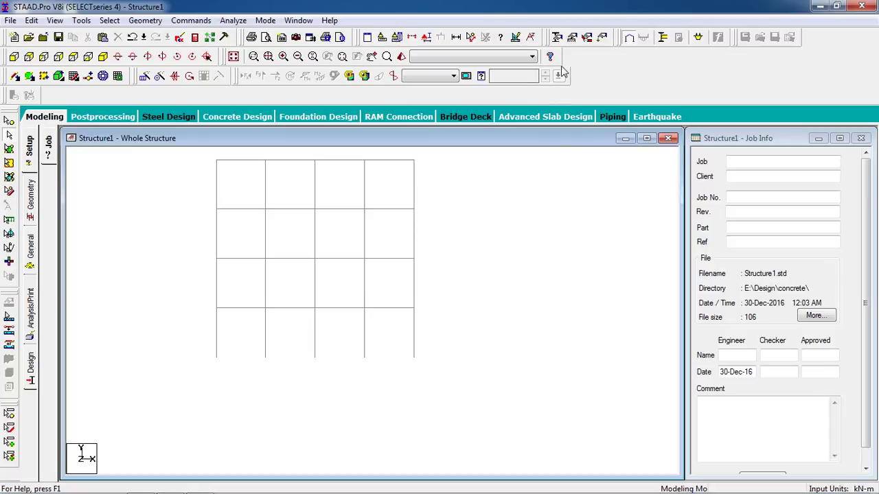
click(571, 37)
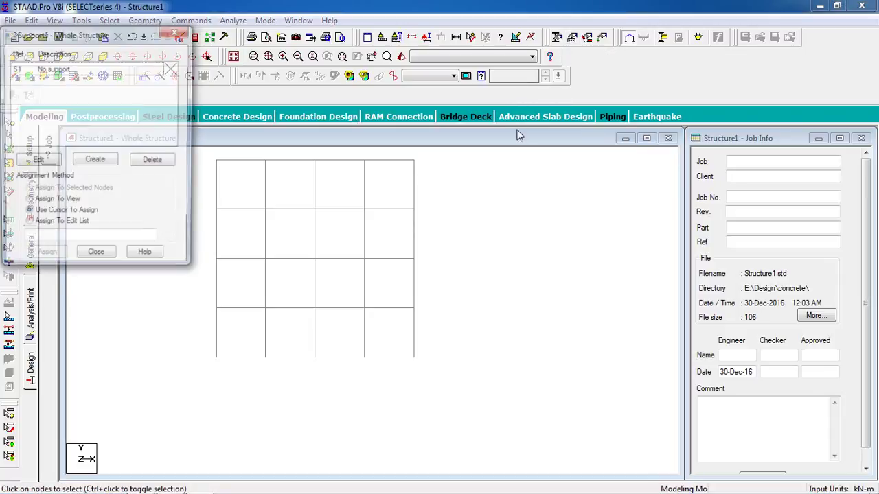
drag(59, 36, 690, 68)
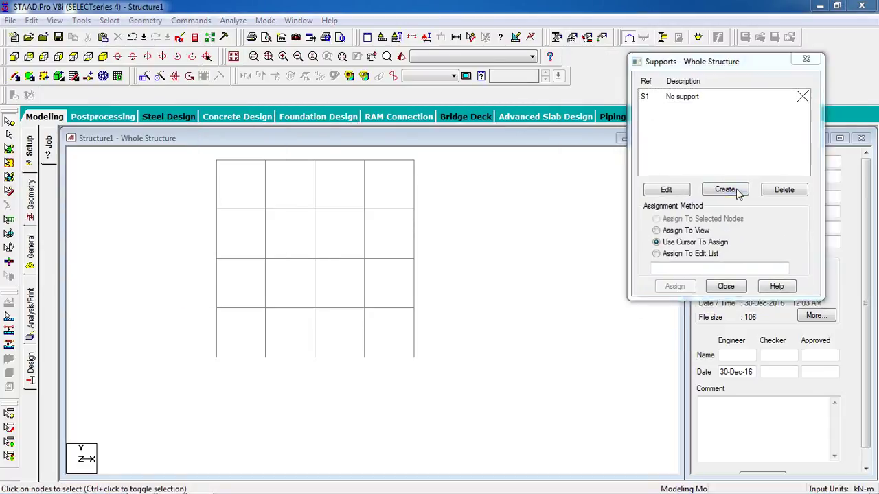
click(726, 190)
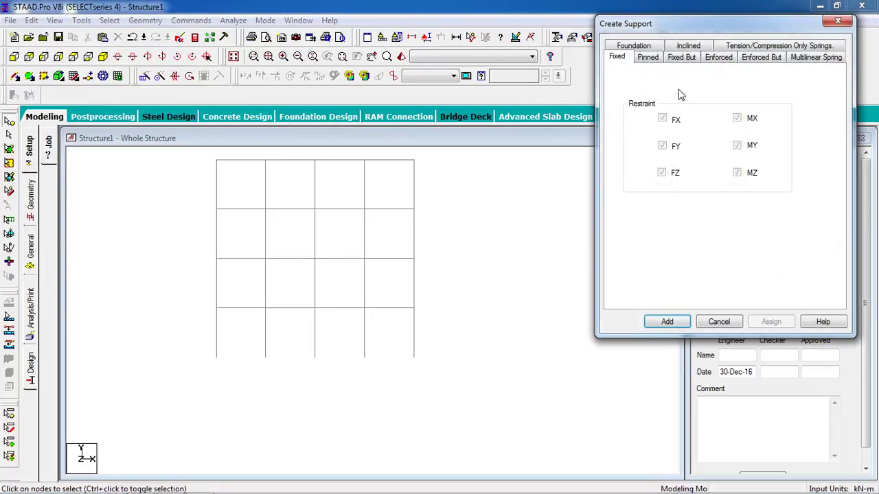
click(666, 322)
click(692, 113)
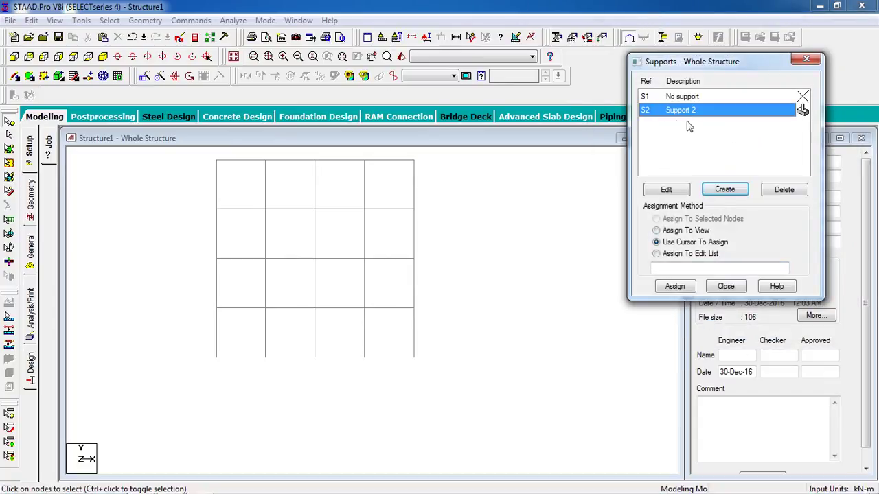
- Assign the fixed support to all column base nodes, return to the isometric view and close the supports dialog
drag(588, 337, 79, 467)
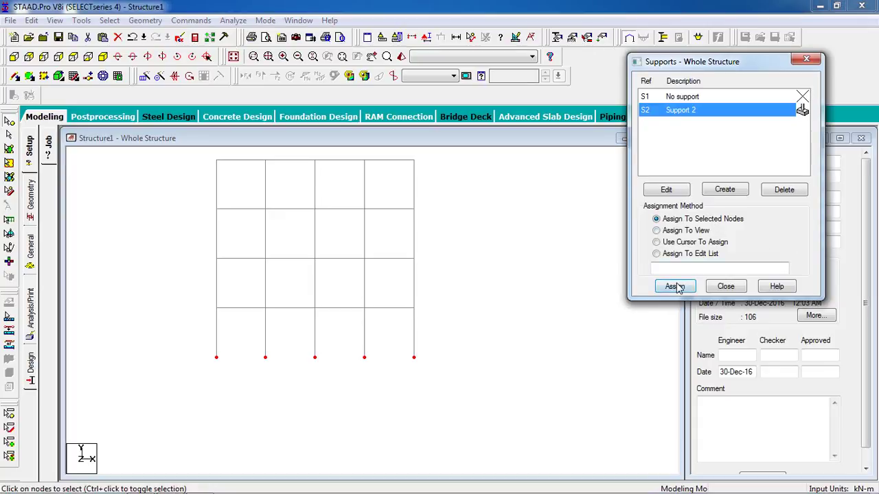
click(675, 287)
click(780, 211)
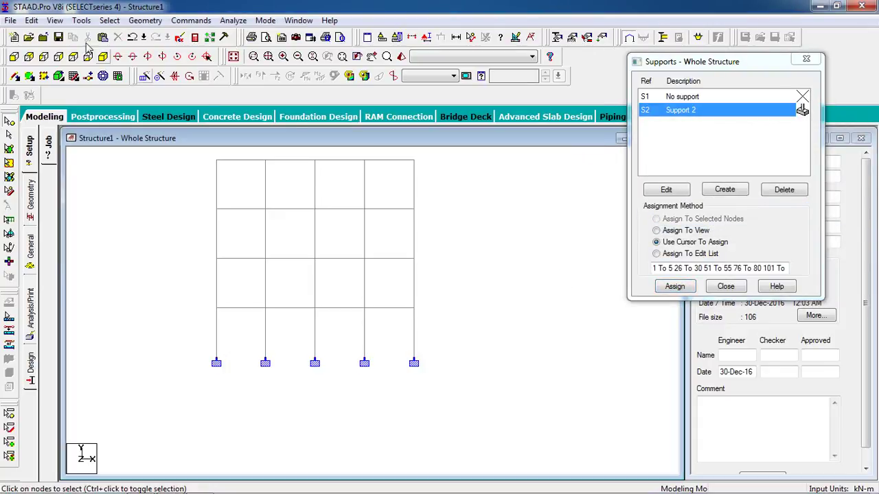
click(103, 57)
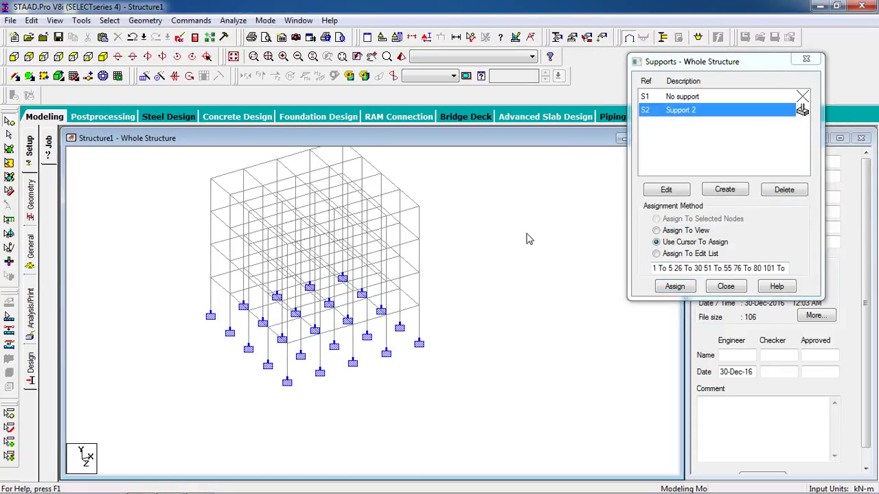
click(806, 59)
- Select all members of the frontmost frame in the plan view and display only that frame in isometric view
middle_drag(467, 306, 474, 252)
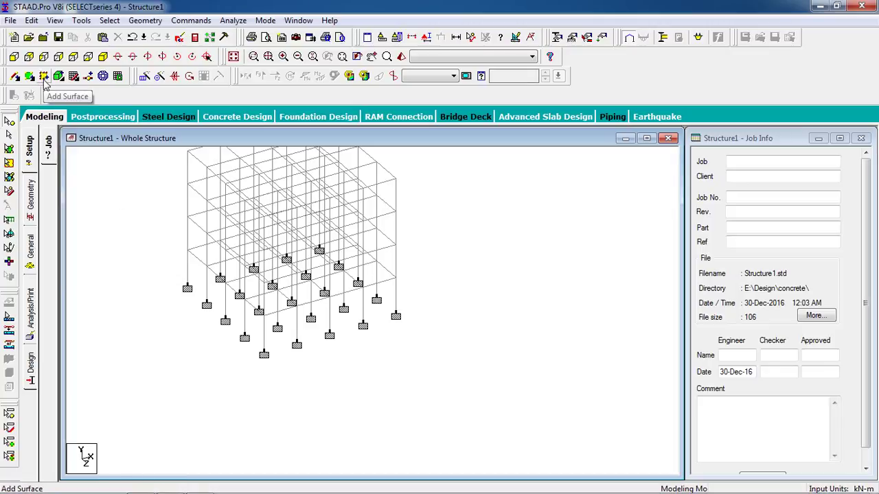
key(Down)
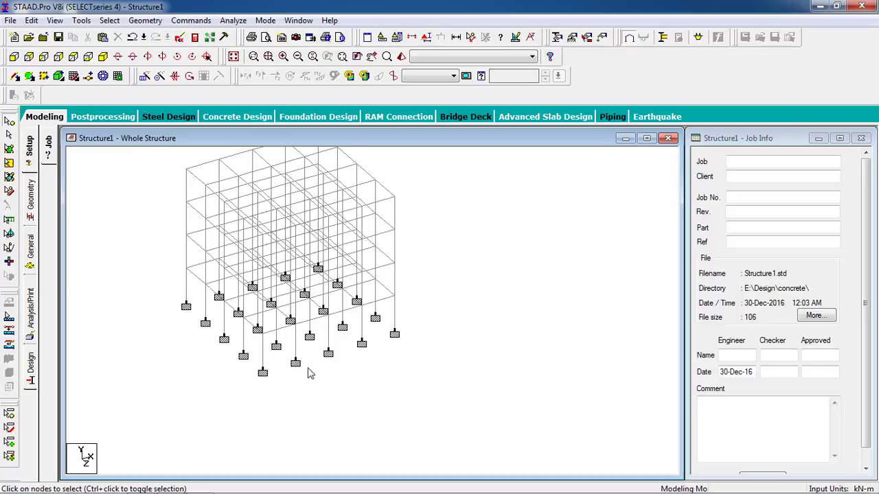
key(Down)
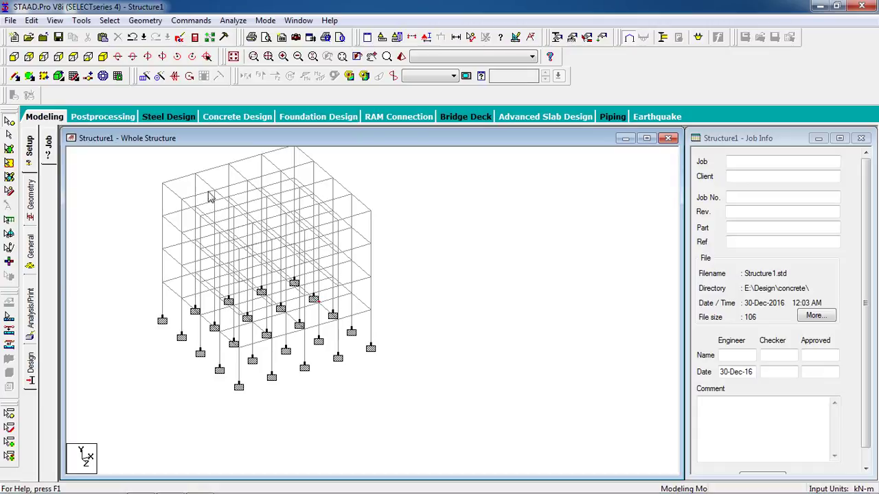
click(83, 77)
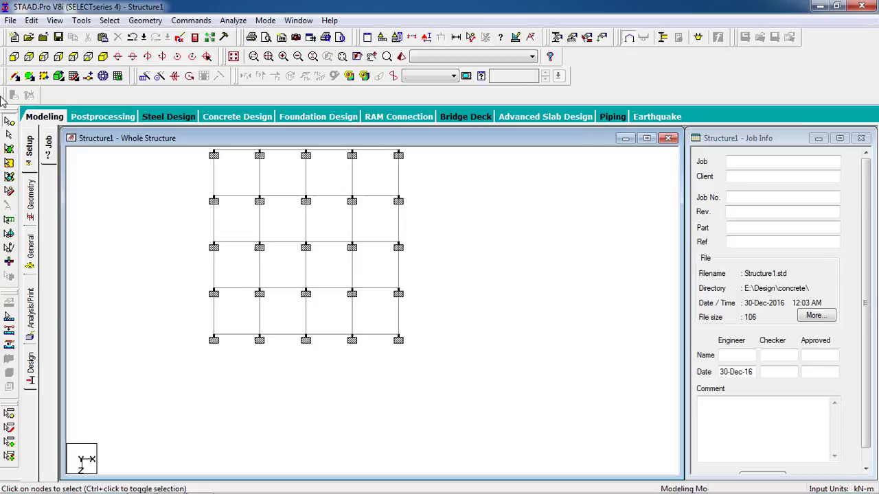
click(29, 57)
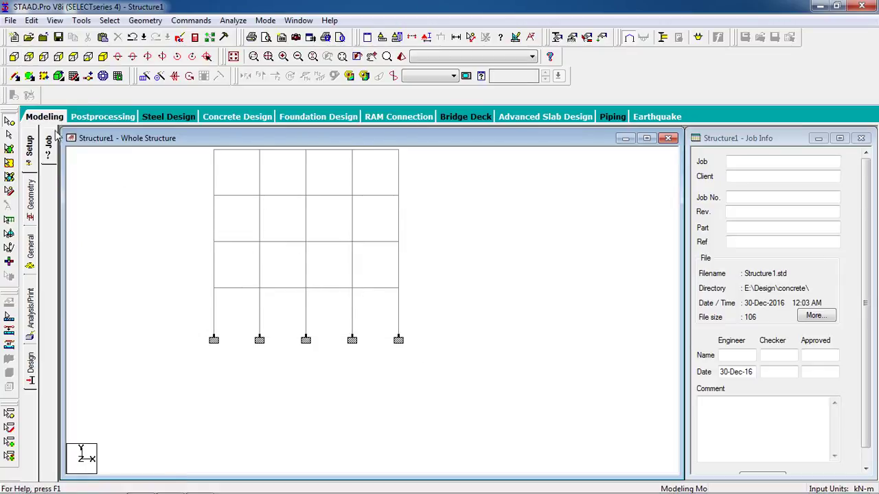
click(76, 58)
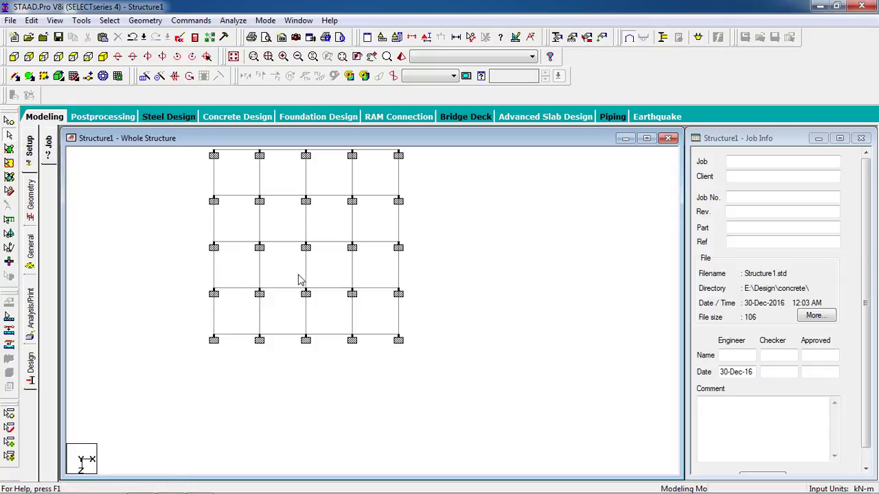
drag(420, 331, 165, 400)
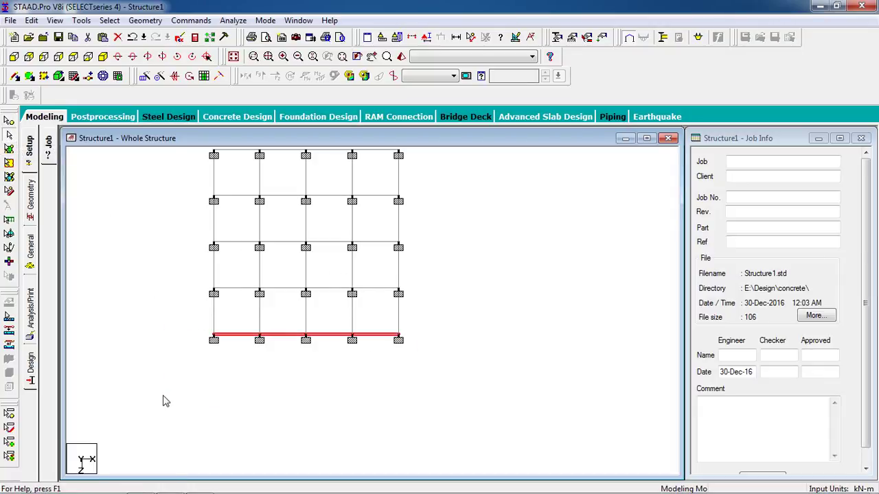
click(103, 56)
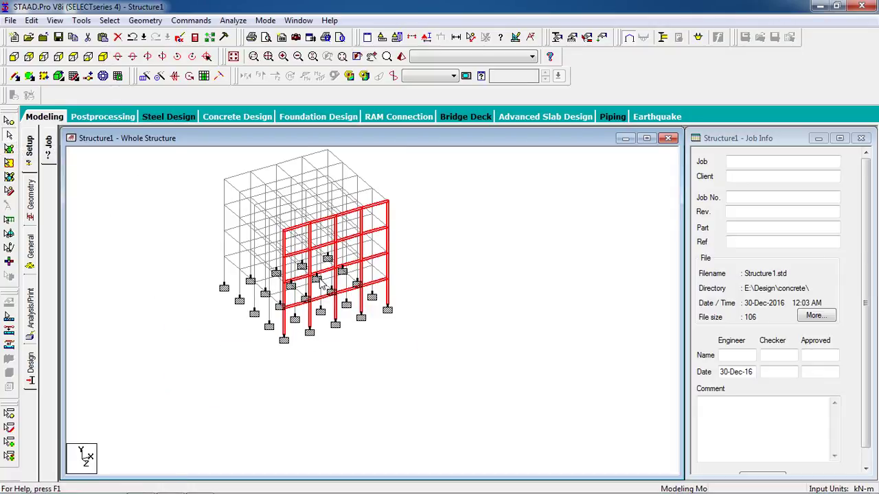
click(61, 22)
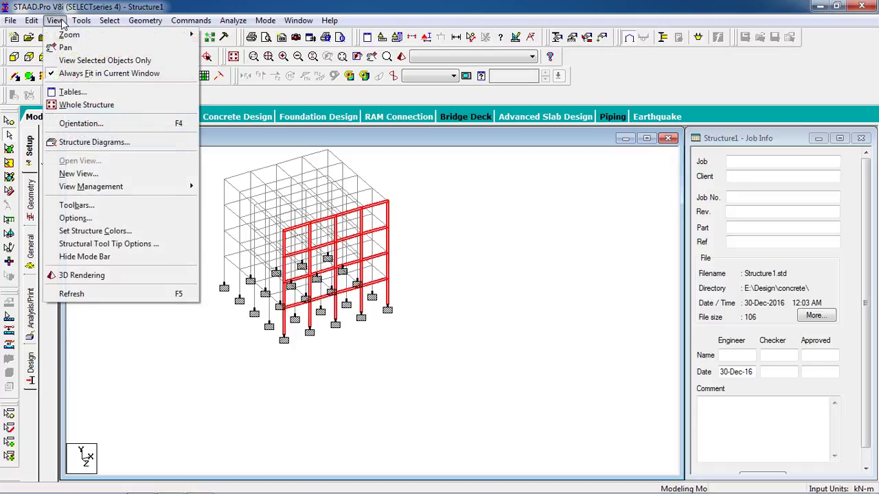
click(81, 62)
click(187, 259)
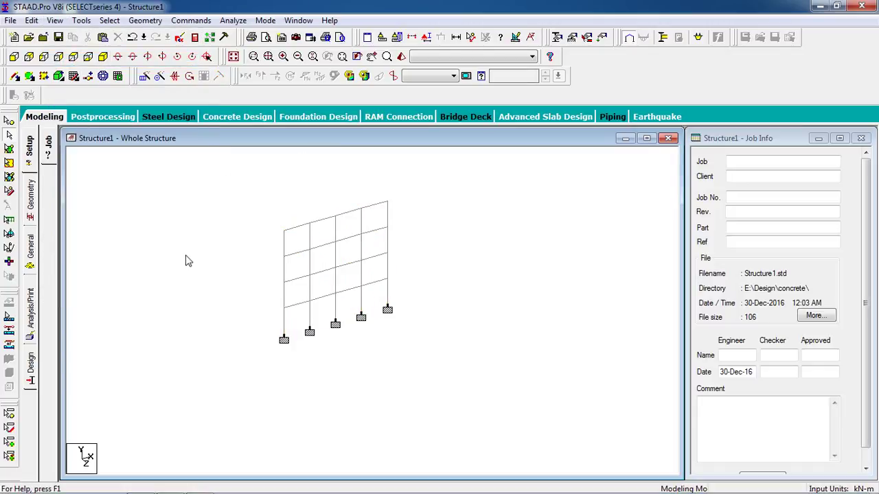
- Add a four-node surface to the ground-storey panel between the third and fourth columns of the isolated frame
middle_drag(369, 364, 318, 371)
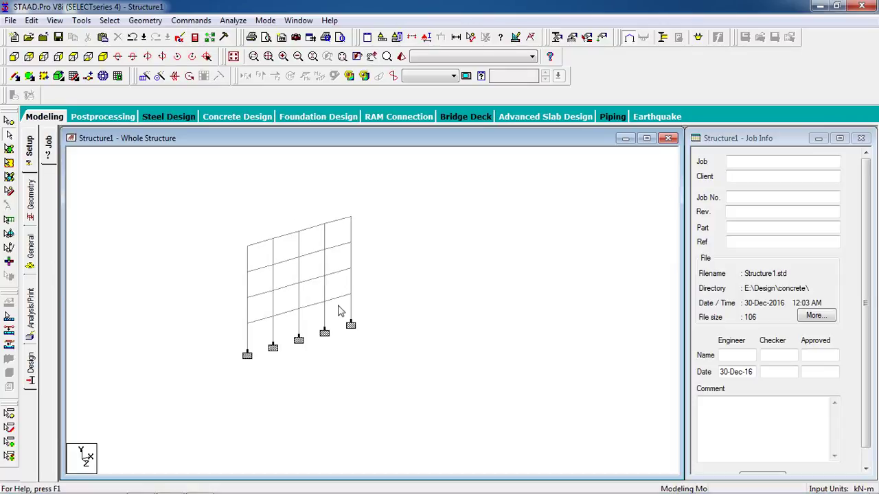
scroll(331, 343, up, 4)
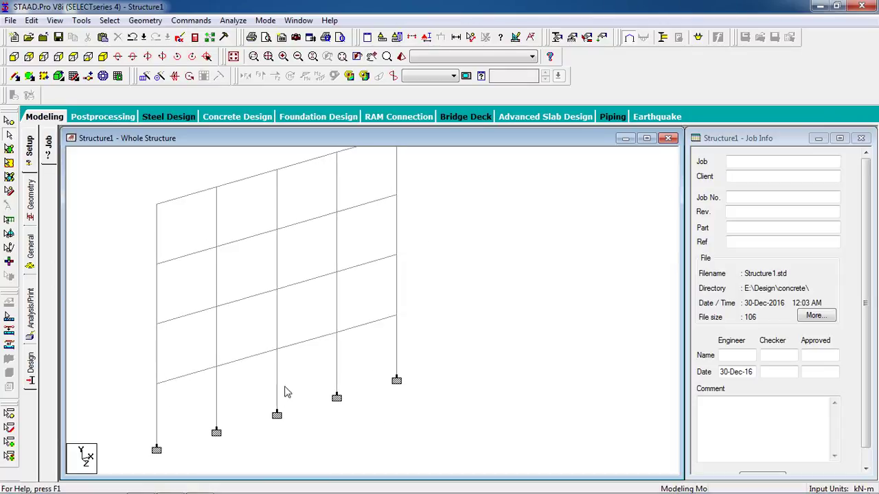
scroll(287, 388, down, 1)
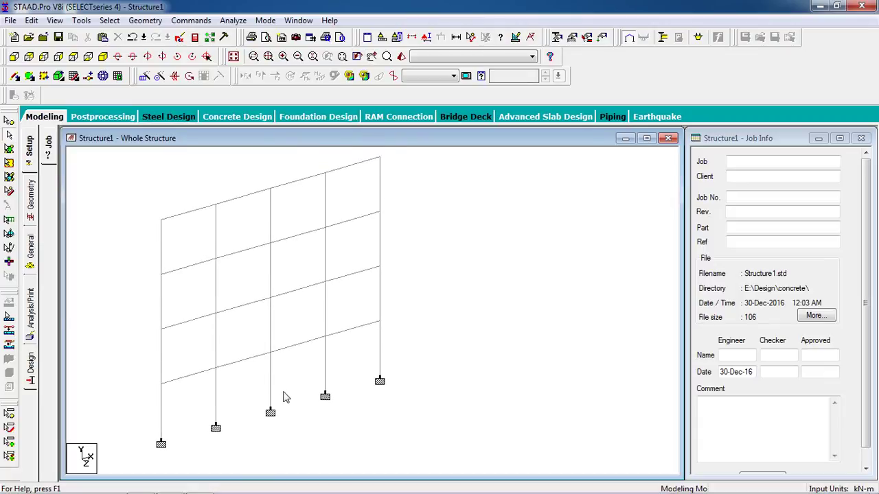
click(43, 76)
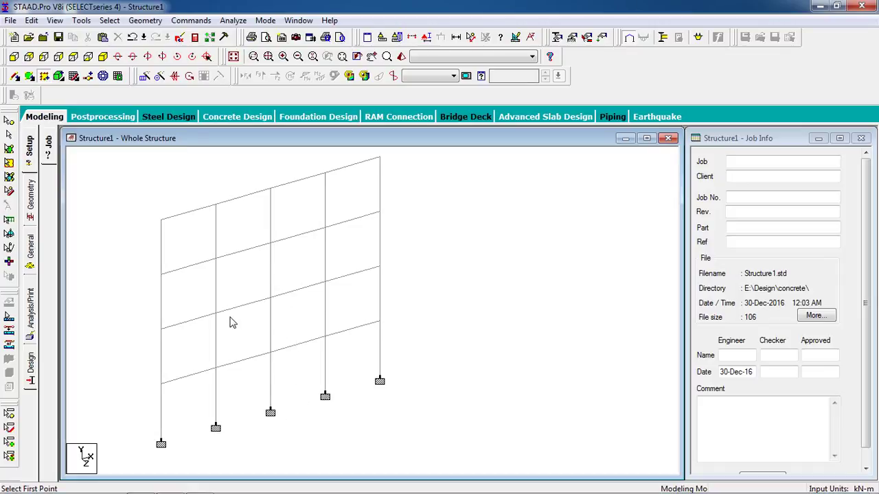
click(271, 412)
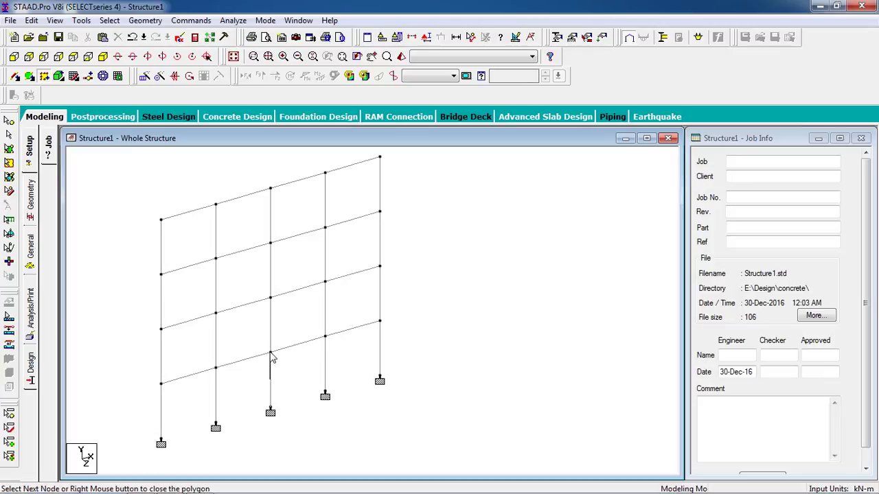
click(43, 77)
click(270, 352)
click(326, 337)
click(324, 396)
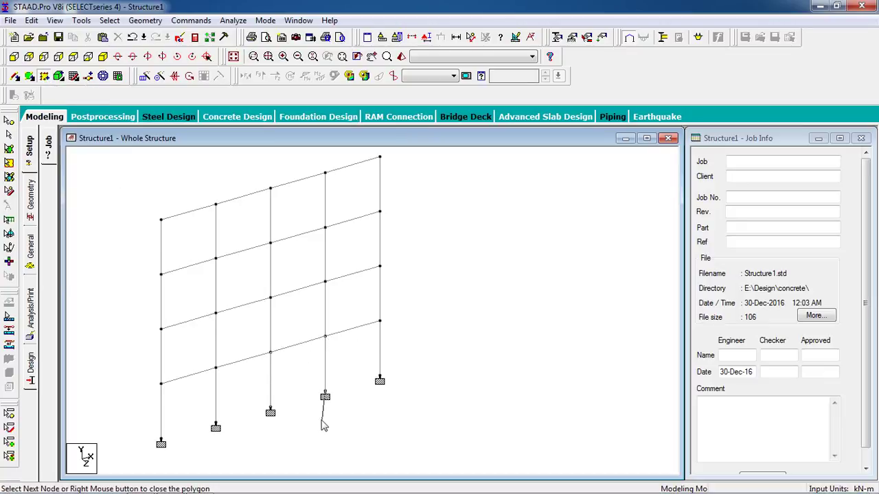
click(270, 409)
right_click(271, 410)
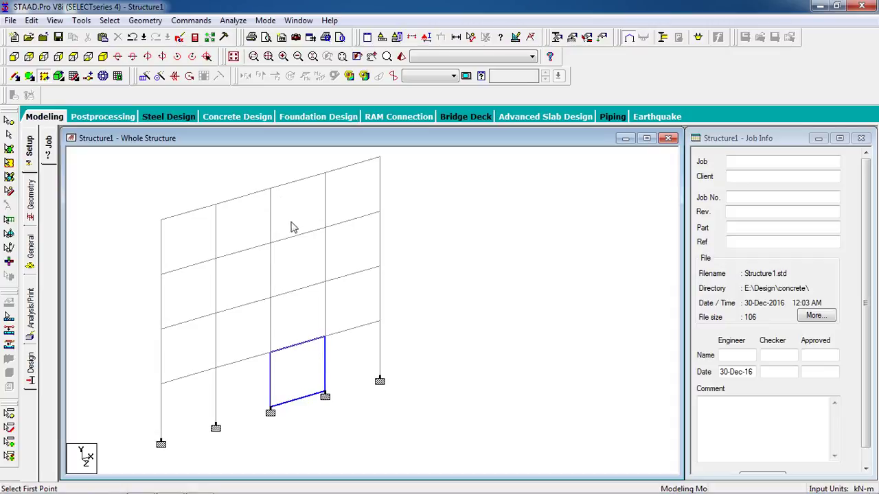
- Add surfaces to the second- and third-storey panels of the same bay, directly above the ground-storey surface
click(271, 353)
click(325, 282)
click(271, 296)
click(271, 353)
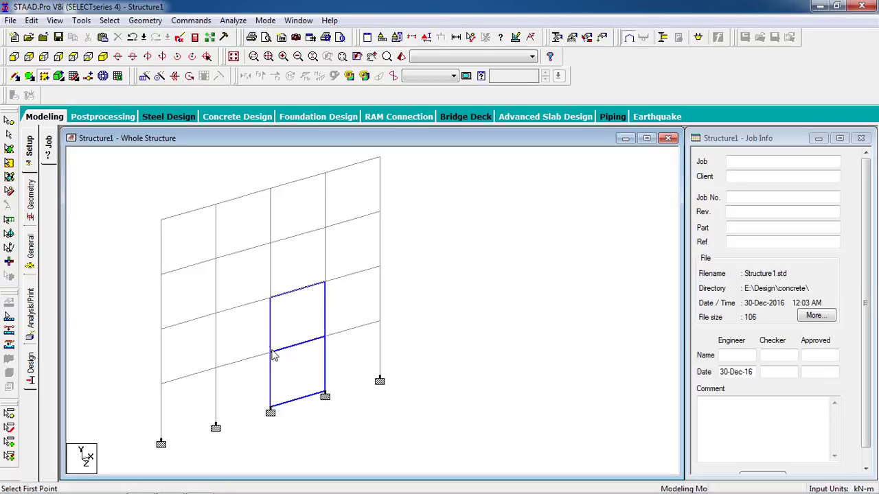
click(270, 297)
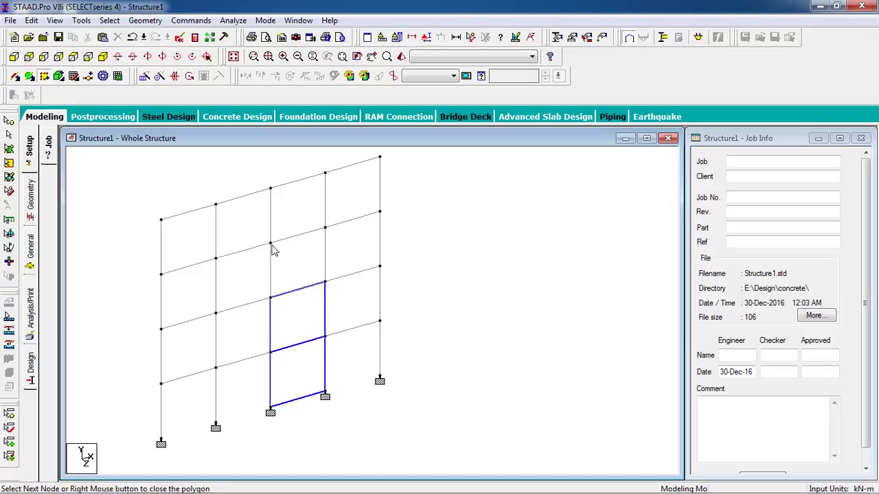
click(325, 227)
click(326, 282)
click(271, 299)
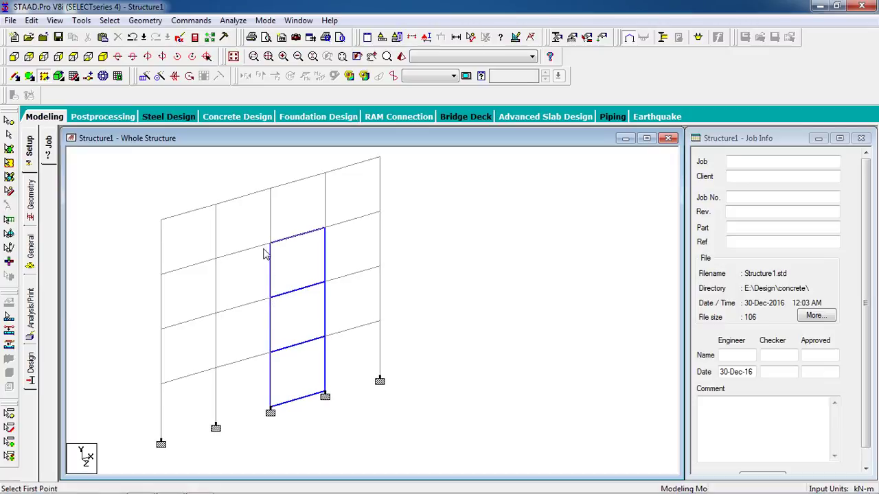
- Add a surface to the top-storey panel of the same bay, completing the full-height wall
click(273, 243)
click(271, 188)
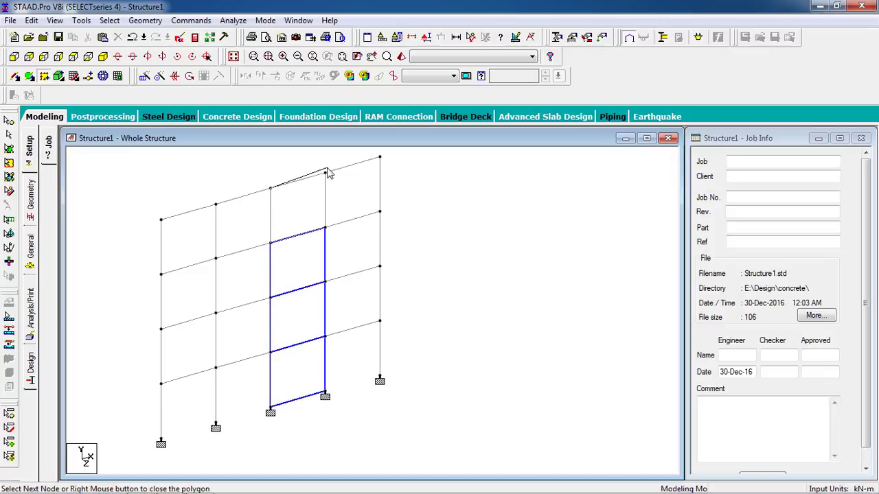
click(326, 173)
click(271, 243)
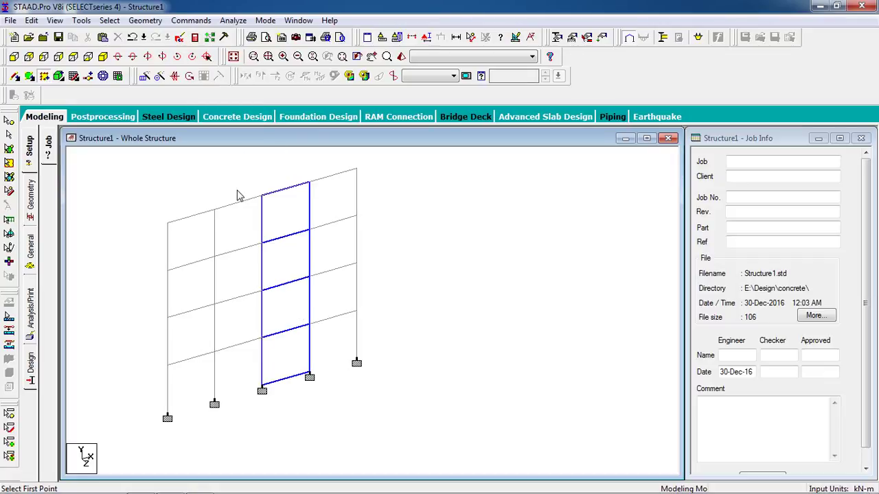
- Restore the display of the whole structure and centre it in the isometric view
click(234, 56)
middle_drag(578, 357, 467, 304)
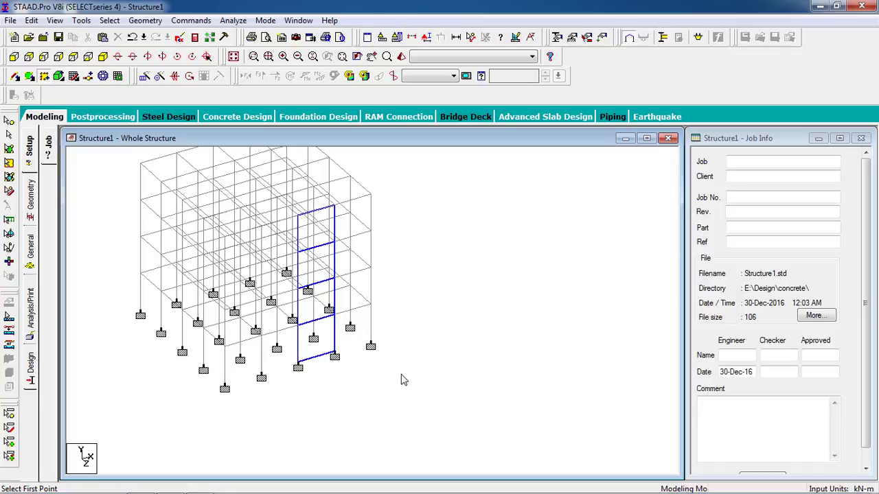
middle_drag(410, 431, 375, 359)
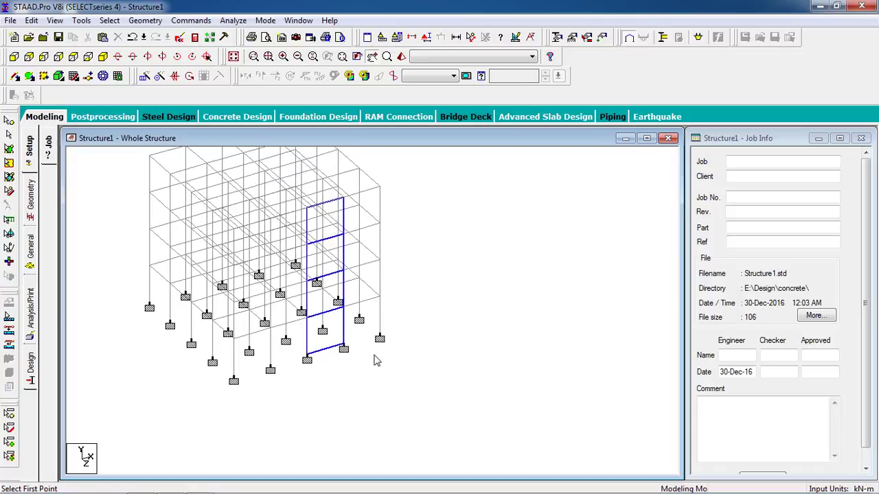
middle_drag(386, 298, 407, 328)
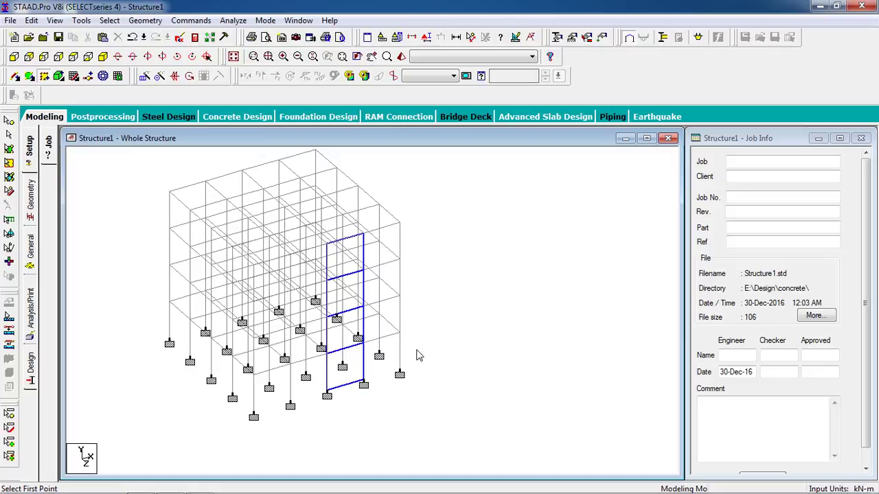
- Create a surface thickness property of 0.2 m with CONCRETE as the material
click(557, 39)
drag(118, 22, 688, 103)
click(683, 274)
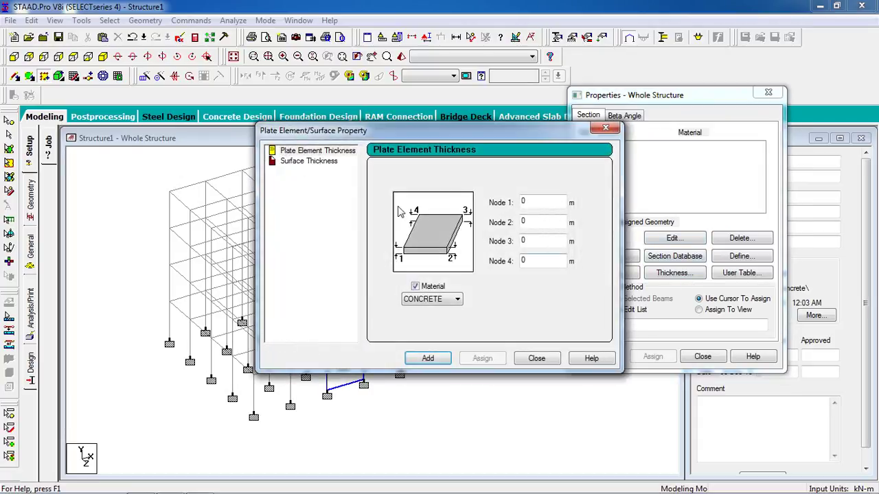
click(309, 162)
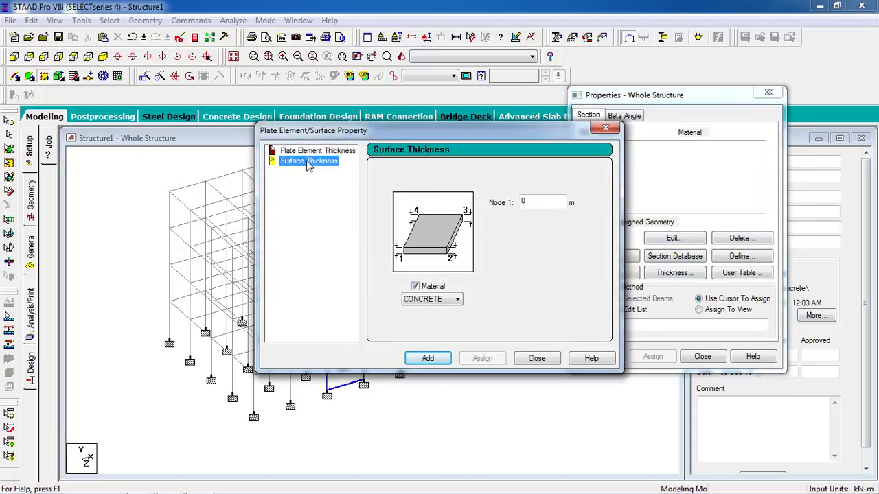
click(546, 202)
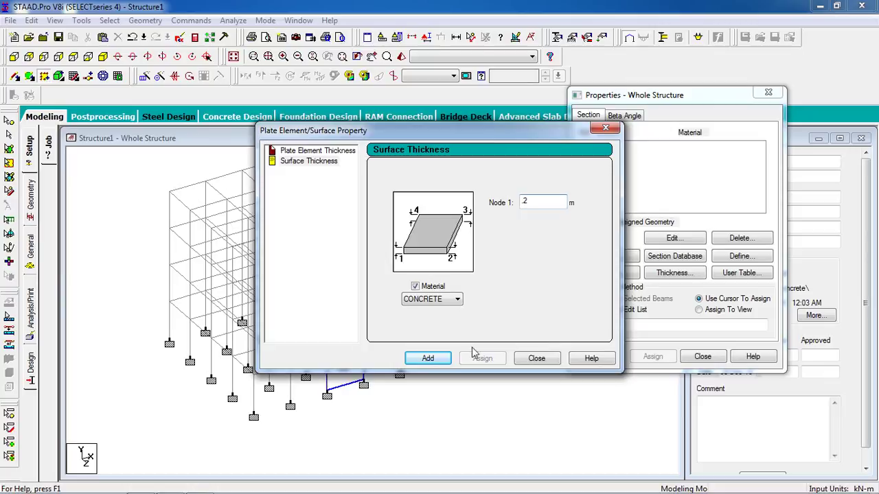
click(427, 359)
click(536, 359)
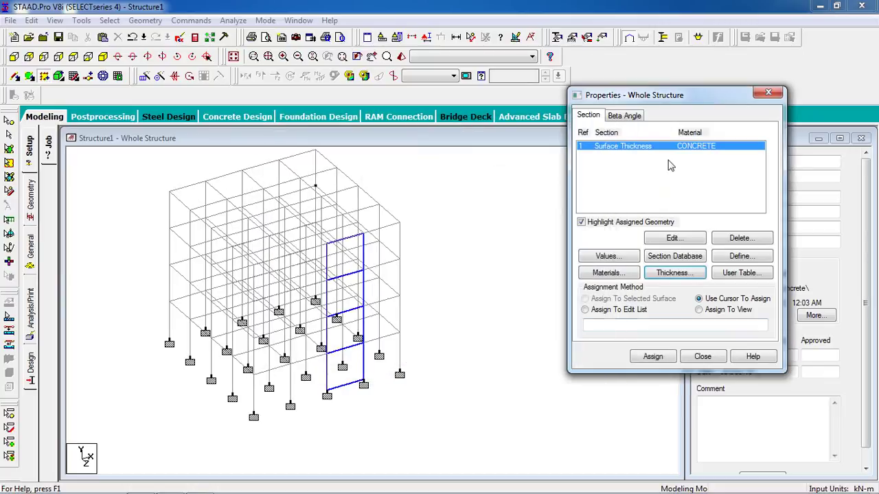
- Select all four wall surfaces with the surface cursor and assign the concrete surface thickness to them
click(666, 152)
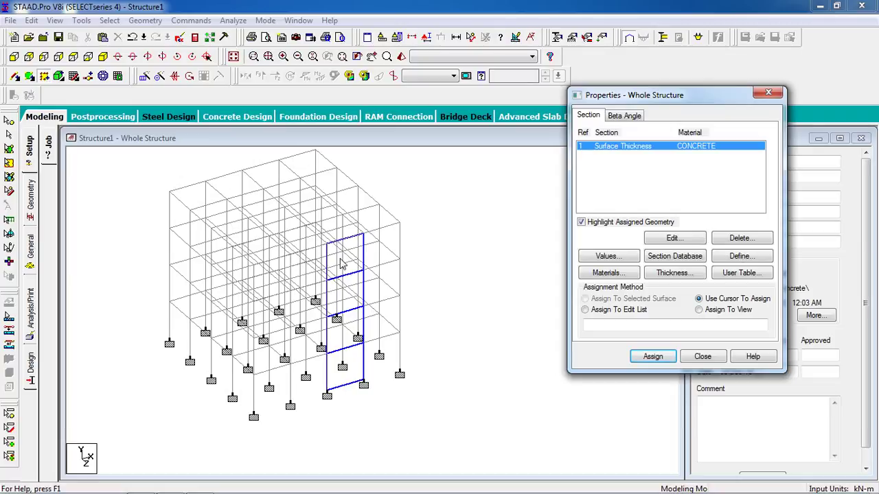
click(10, 166)
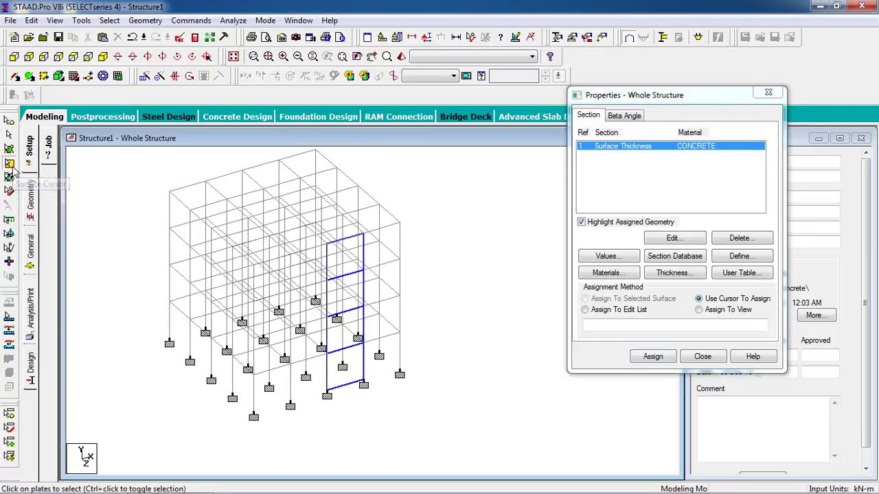
click(329, 370)
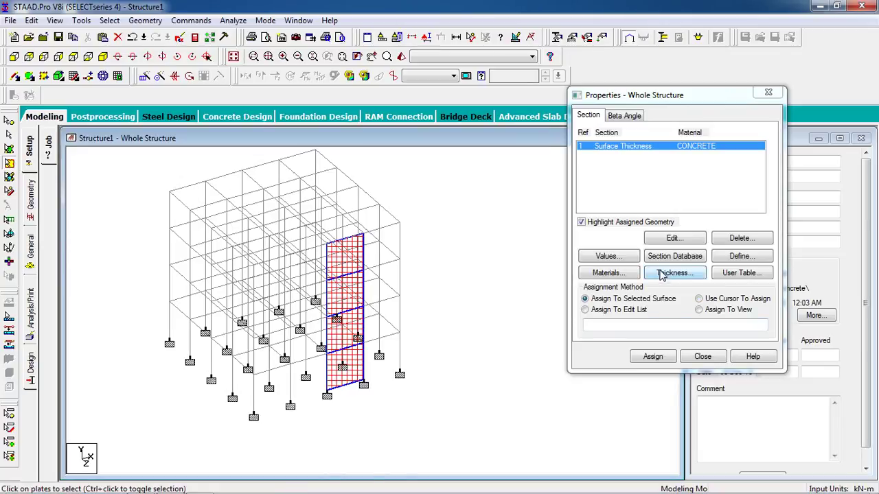
click(611, 306)
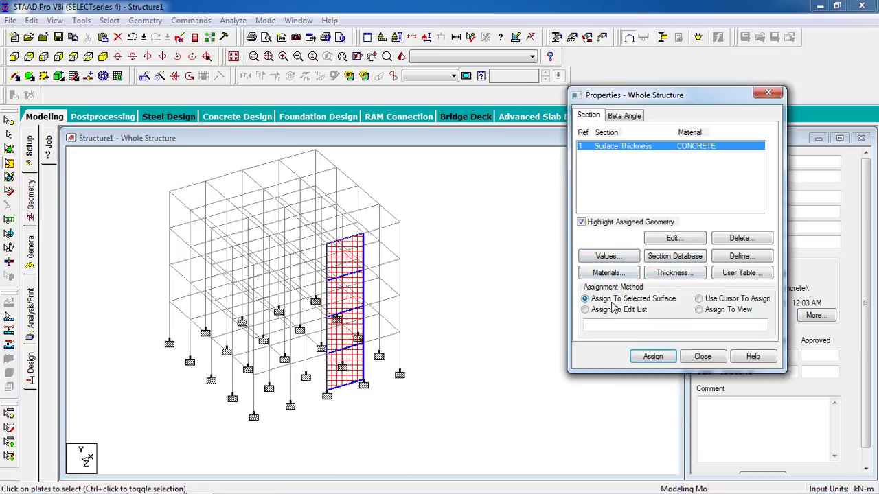
click(653, 356)
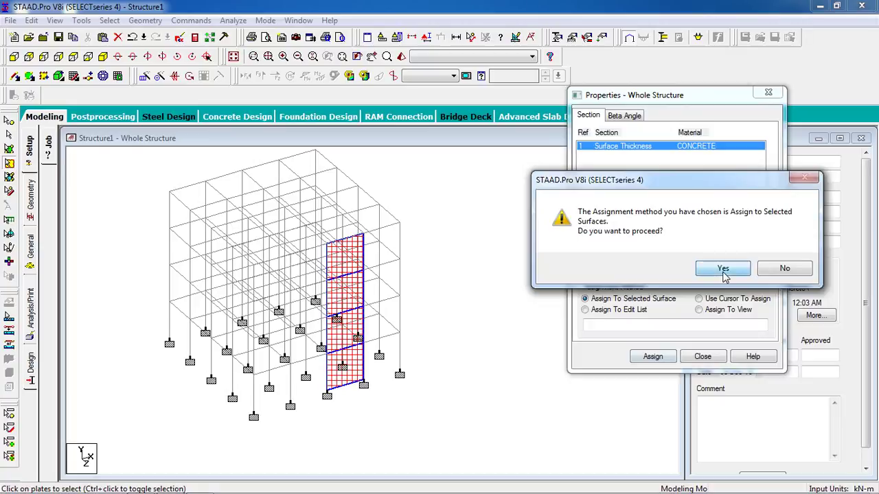
click(723, 268)
click(433, 277)
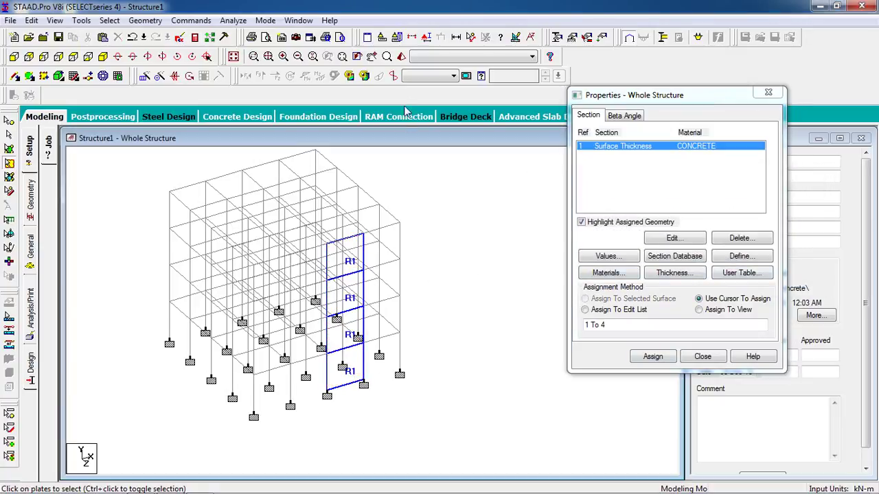
- Inspect the full-height shear wall in a rotated 3D rendered view of the whole structure
click(400, 57)
drag(420, 316, 274, 288)
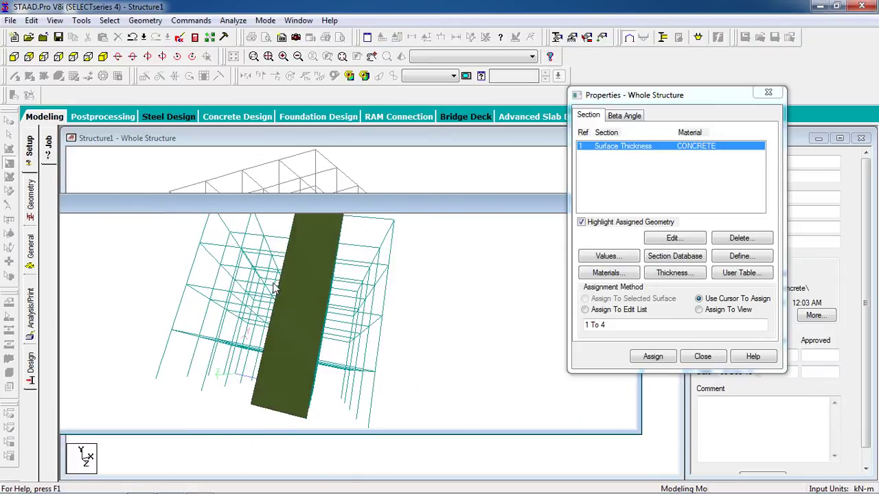
click(502, 222)
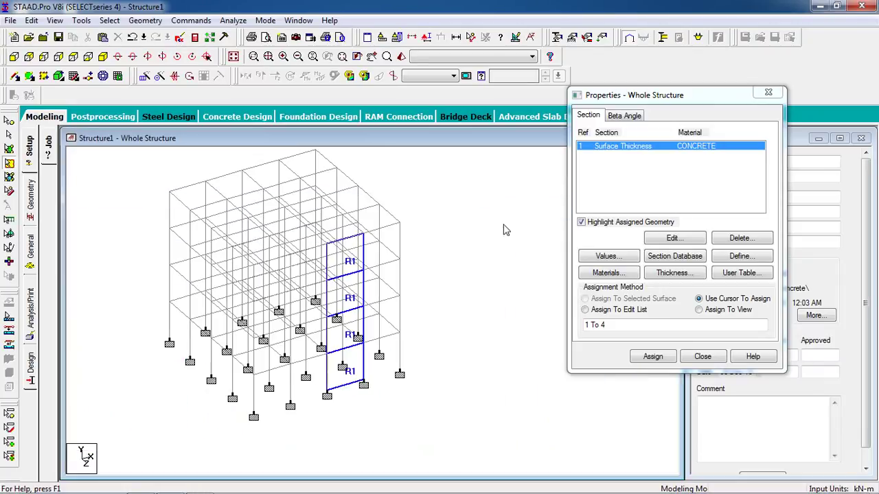
- Set the existing concrete surface thickness property to 0.25 m and apply the change
double_click(633, 152)
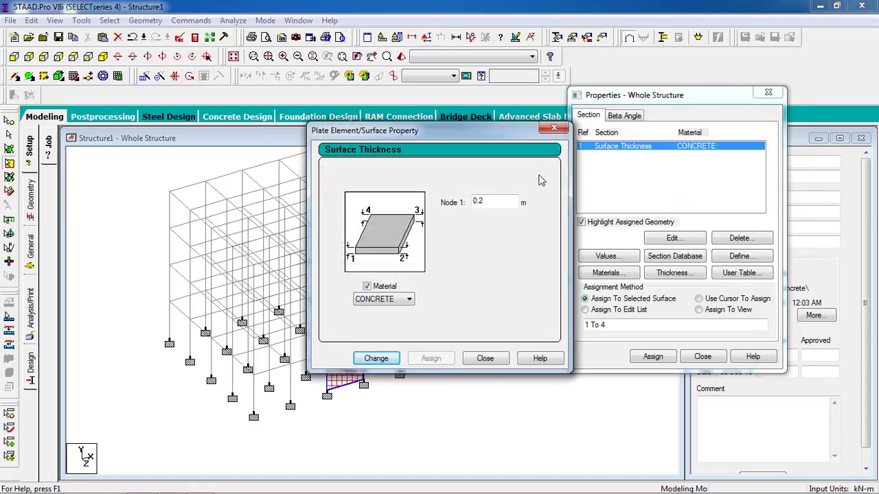
click(499, 206)
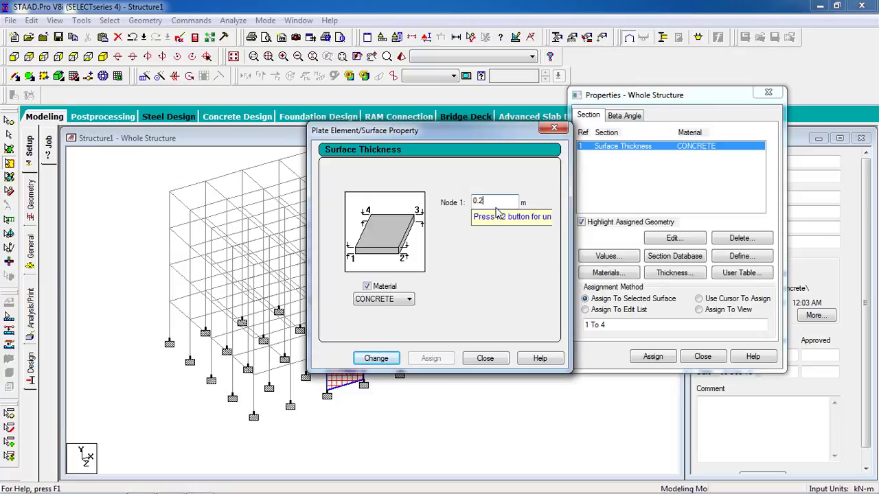
text(5)
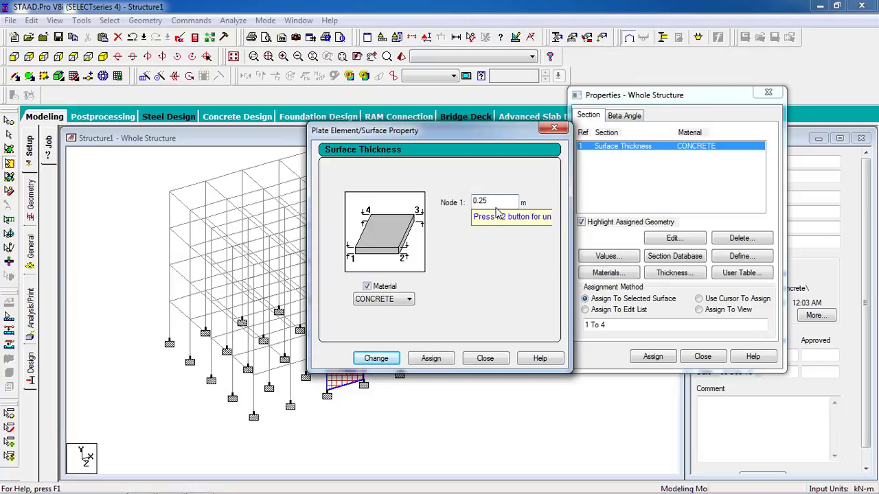
click(375, 358)
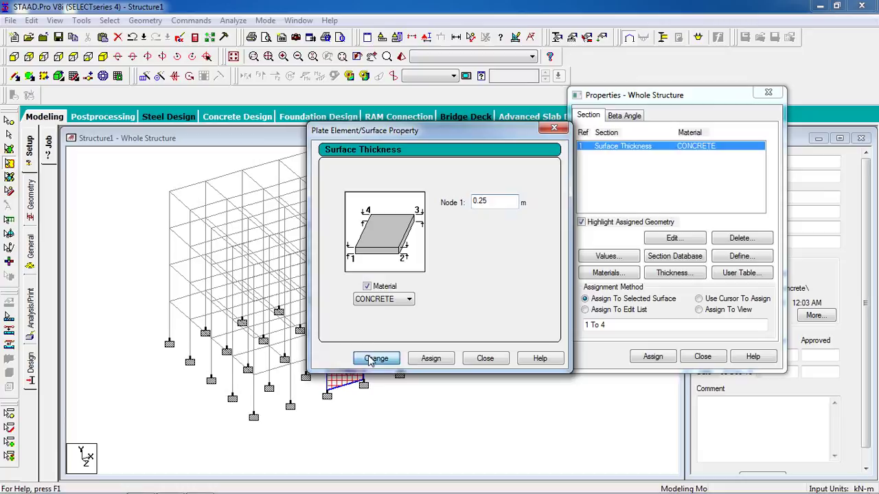
click(486, 361)
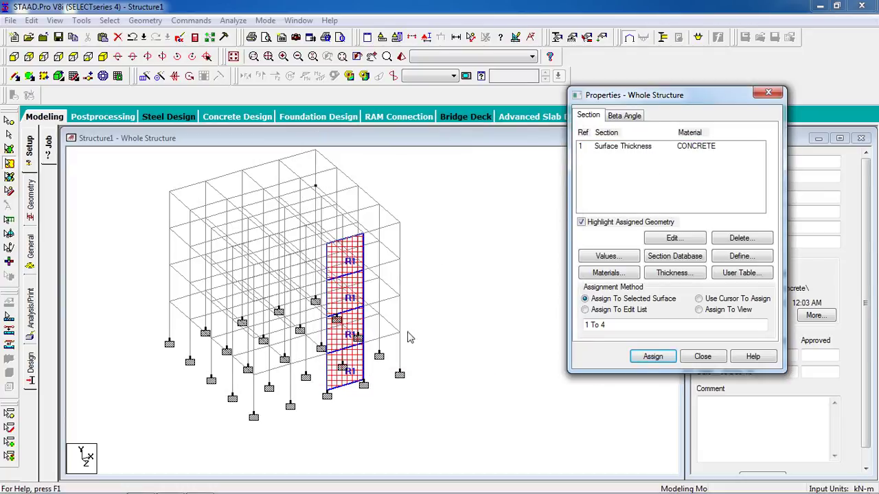
- Define a rectangular CONCRETE section with YD 0.30 m and ZD 0.25 m
click(741, 255)
click(270, 152)
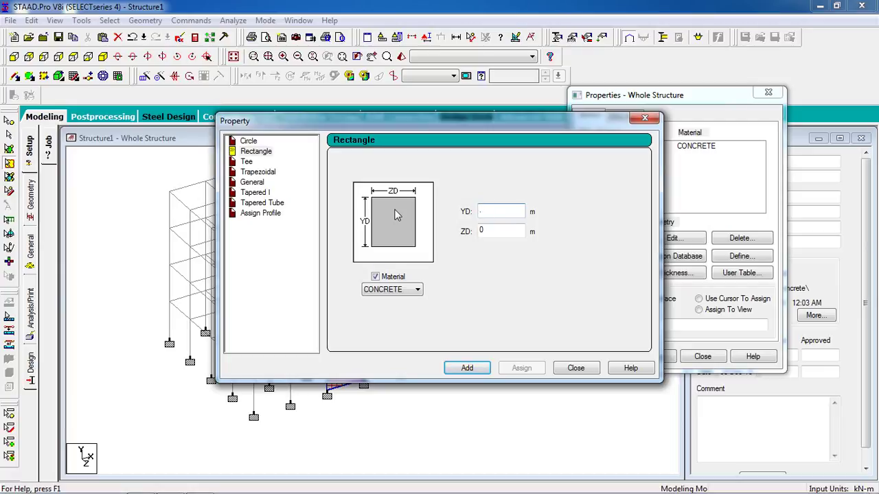
key(Tab)
key(BackSpace)
click(467, 368)
click(575, 368)
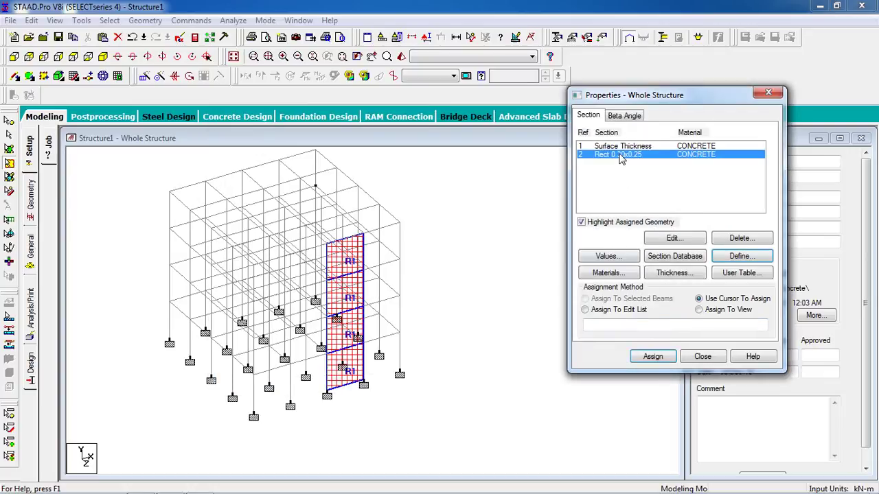
- Select all beams and columns of the frame and assign the Rect 0.30x0.25 section to them
click(653, 357)
click(9, 134)
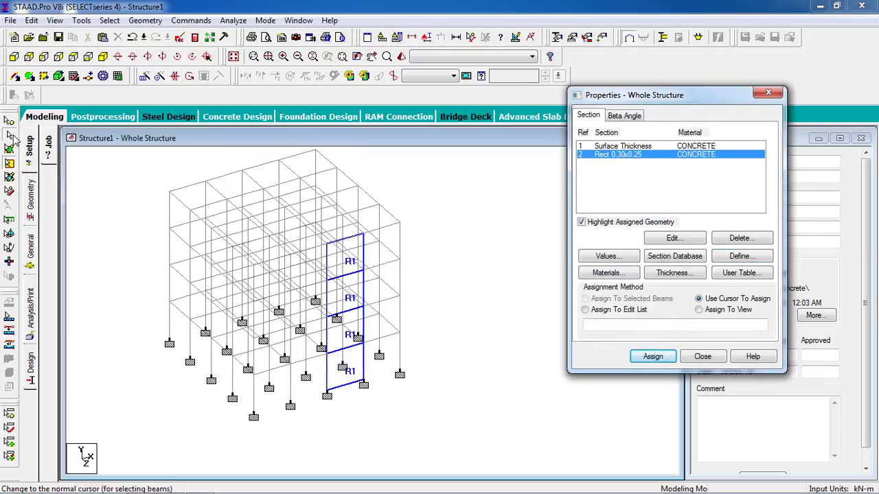
key(ctrl+a)
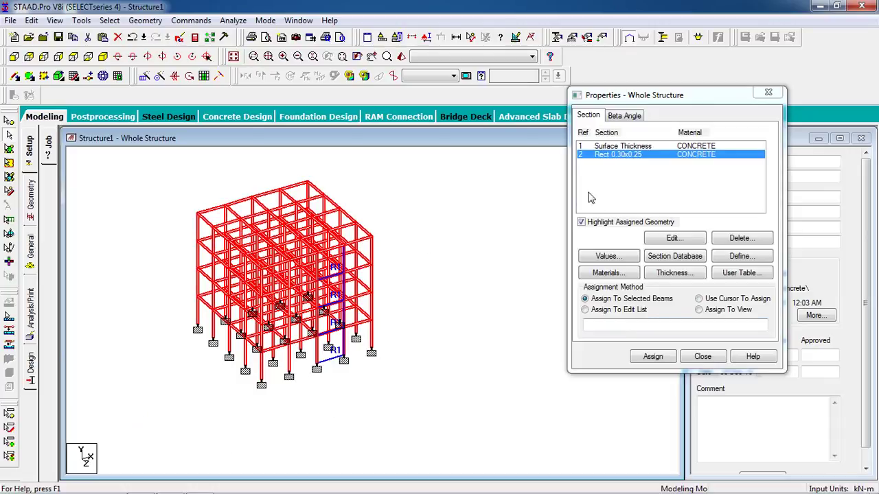
click(653, 356)
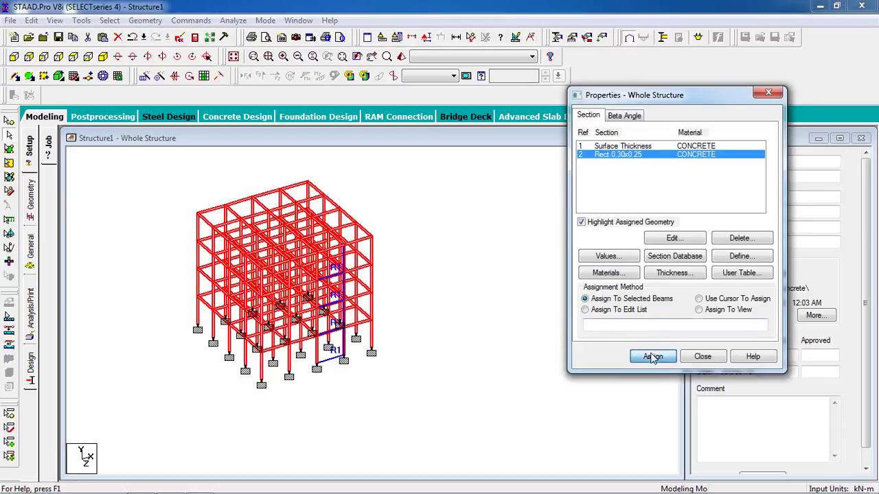
click(731, 264)
click(511, 288)
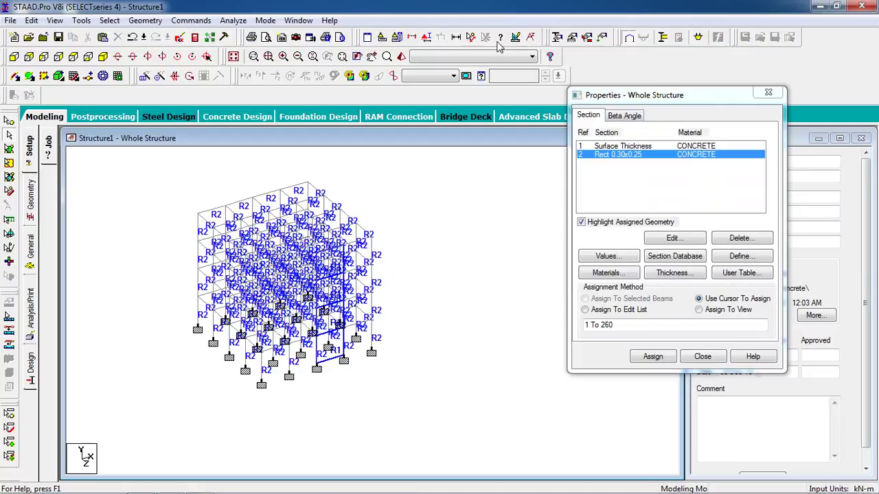
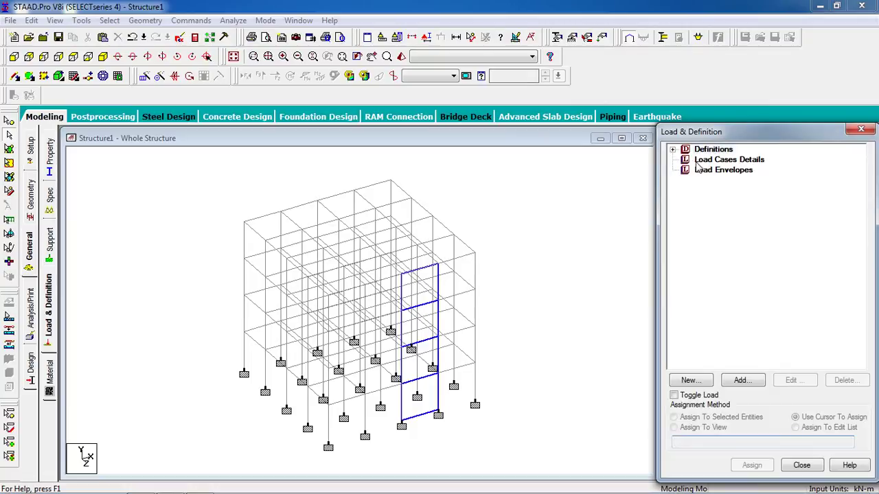
- Add primary load case 1 with loading type Dead and the title DEAD
click(748, 385)
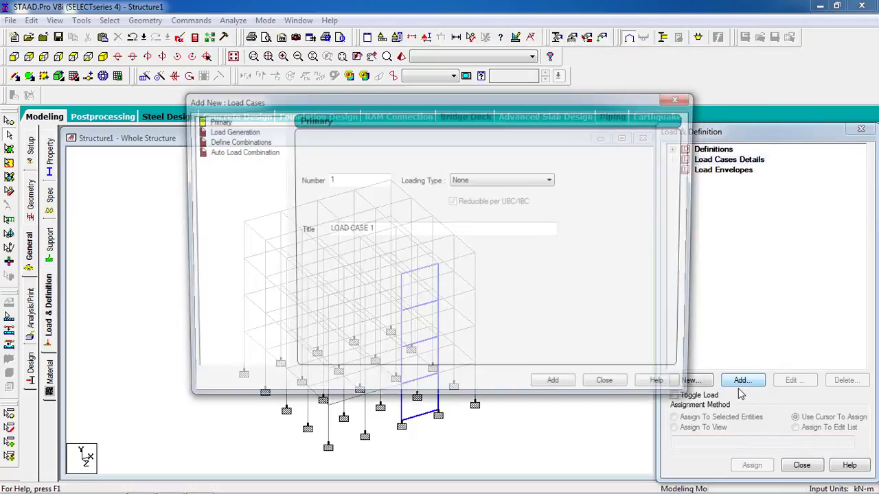
click(479, 181)
click(483, 195)
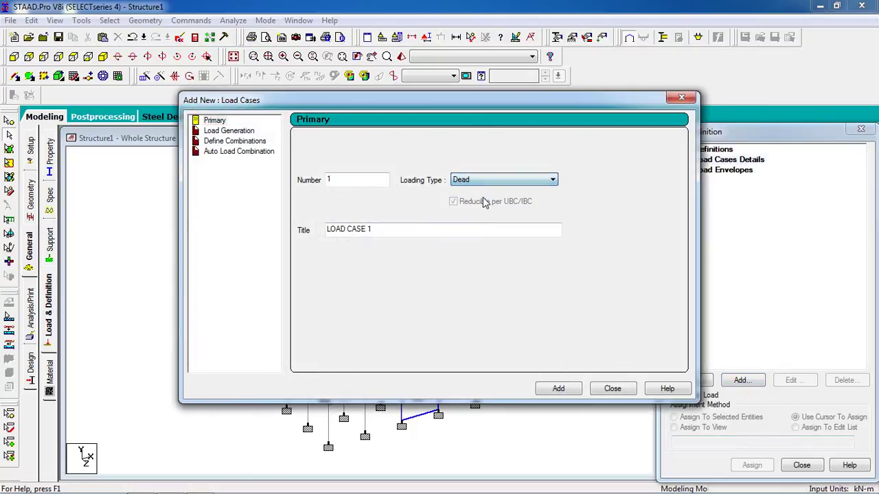
drag(404, 231, 324, 230)
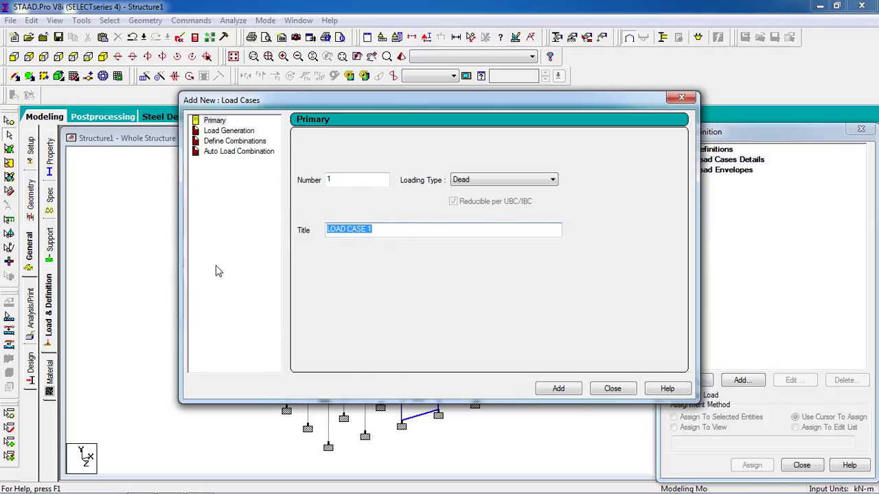
text(DEAD)
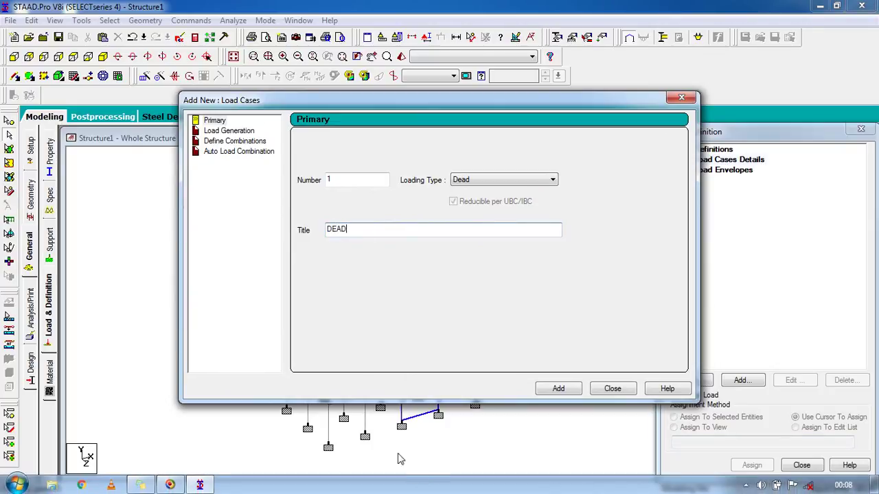
click(546, 388)
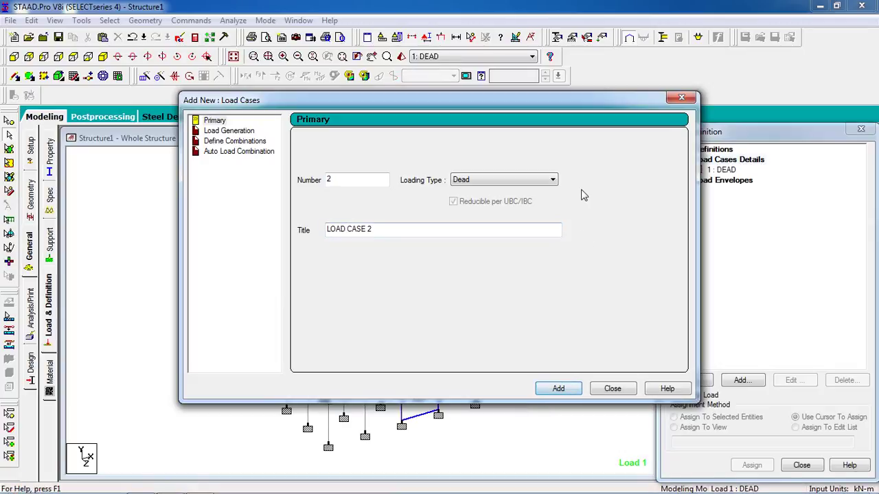
- Add primary load case 2 with loading type Live and the title LIVE
click(553, 180)
click(522, 189)
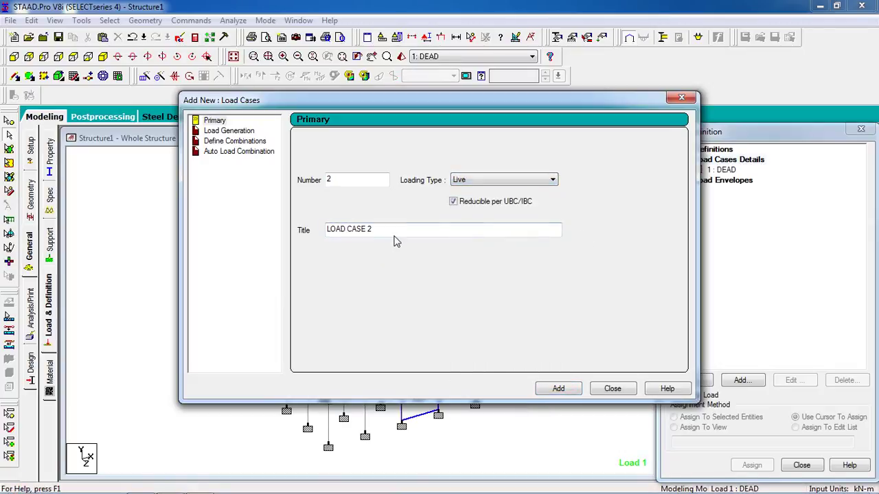
drag(394, 235, 290, 230)
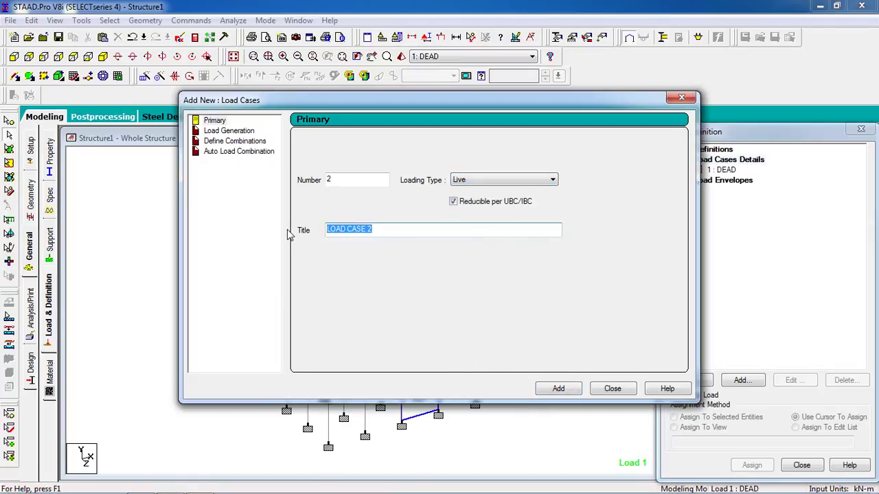
text(LIVE)
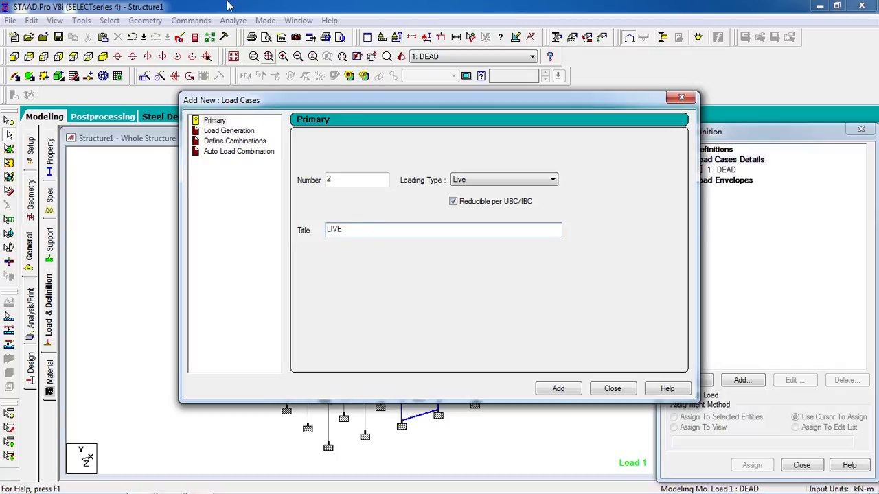
click(574, 392)
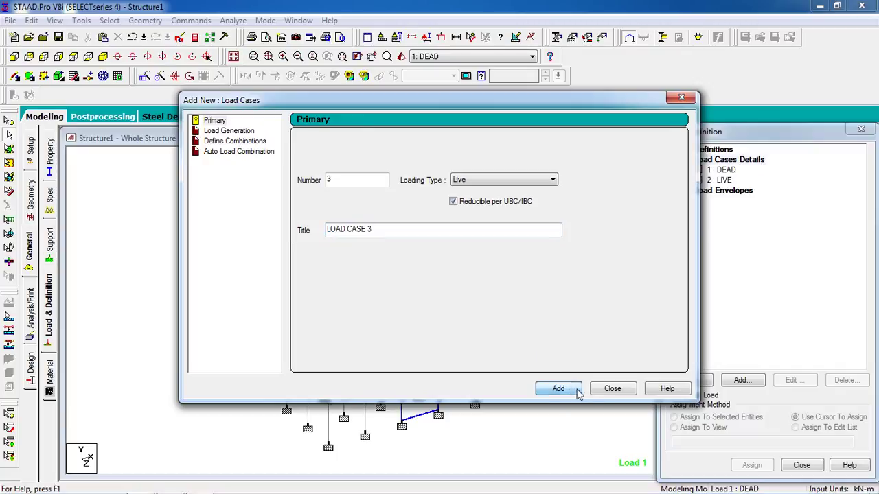
click(612, 389)
- Add a selfweight load in the Y direction with factor -1 to the DEAD load case
click(722, 170)
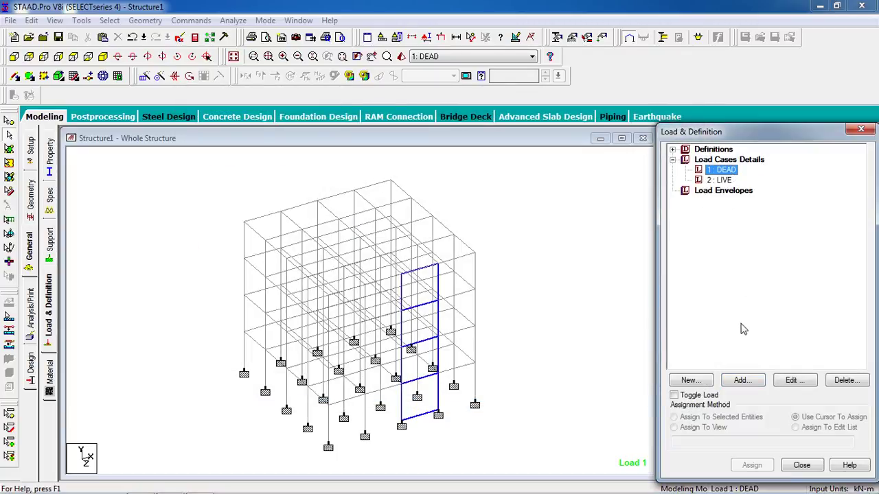
click(740, 381)
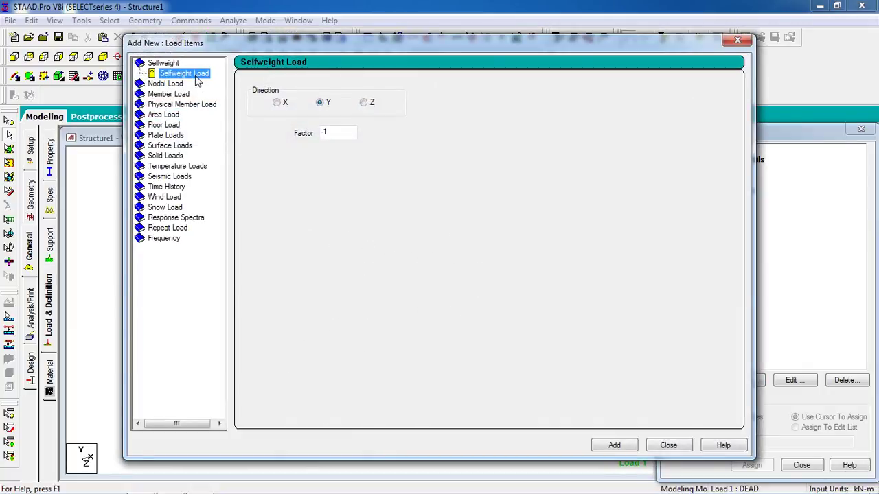
click(614, 444)
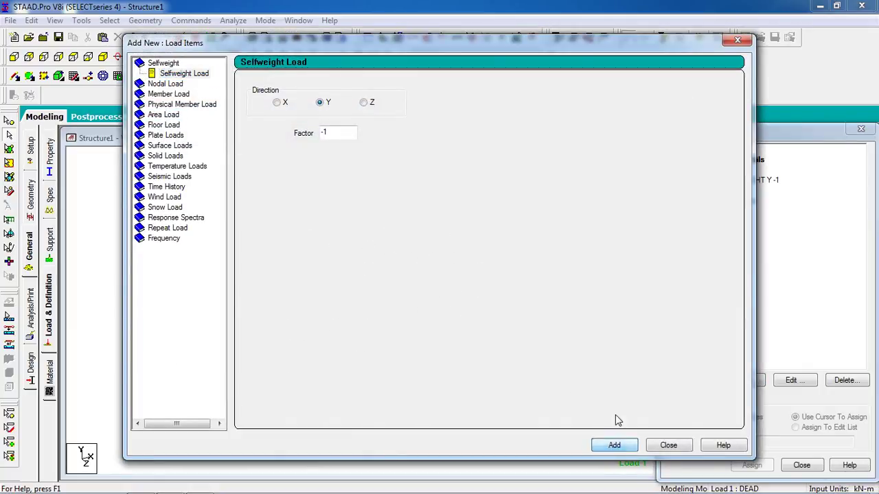
mouse_move(556, 38)
mouse_down()
mouse_move(498, 25)
mouse_move(541, 33)
mouse_up()
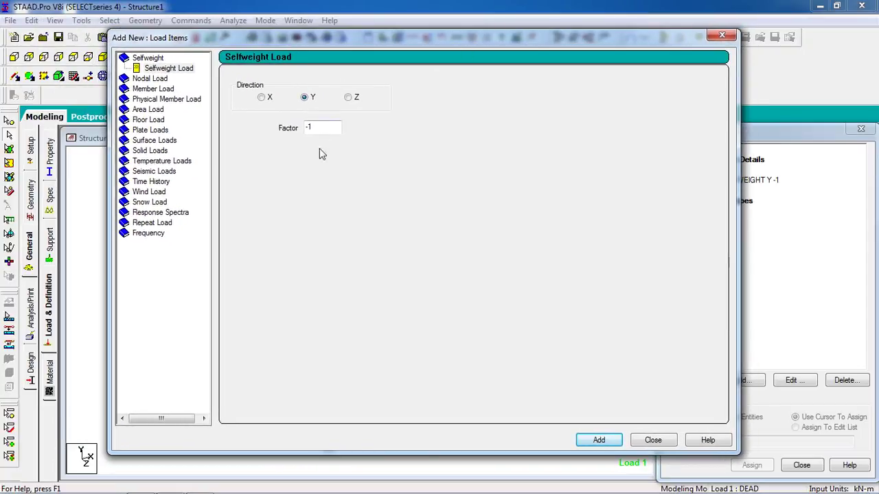
- Add a full-surface pressure load of 1 kN/m2 in the local Z direction to the DEAD load case
click(154, 140)
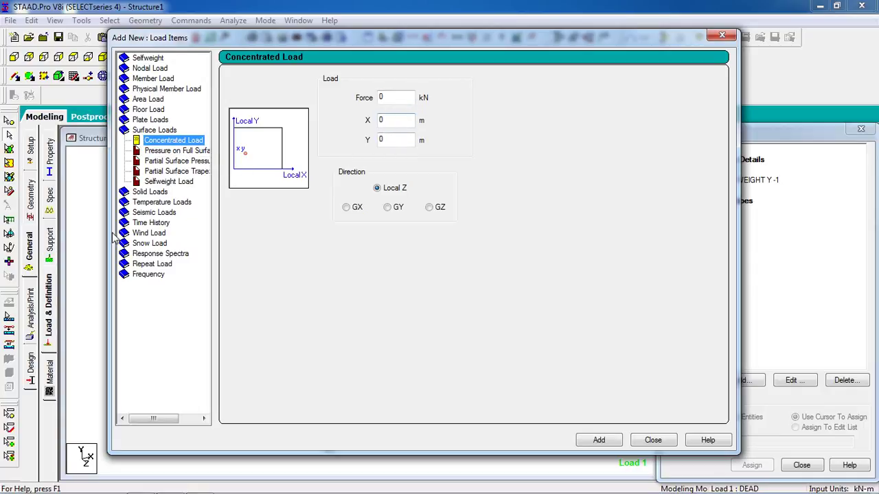
click(168, 181)
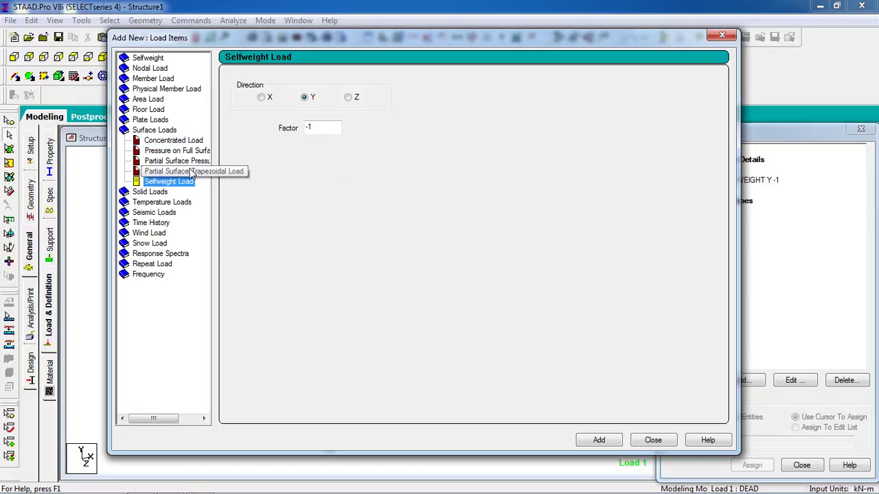
click(190, 172)
click(168, 161)
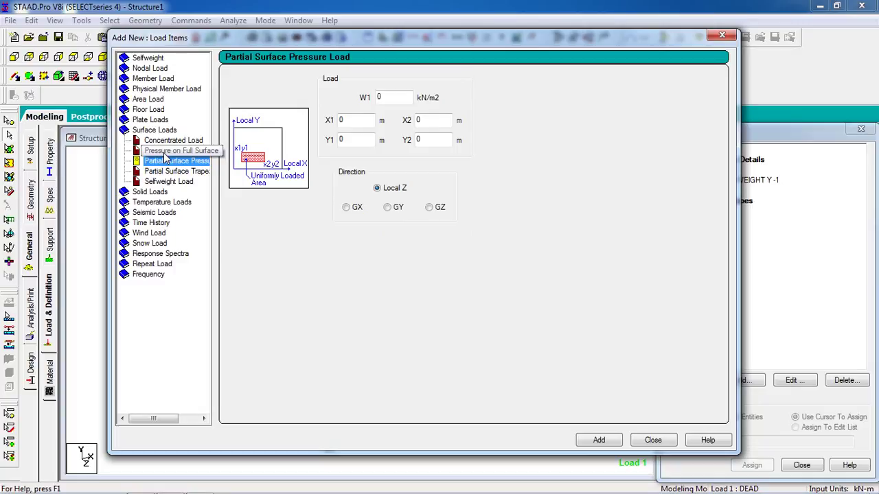
click(164, 151)
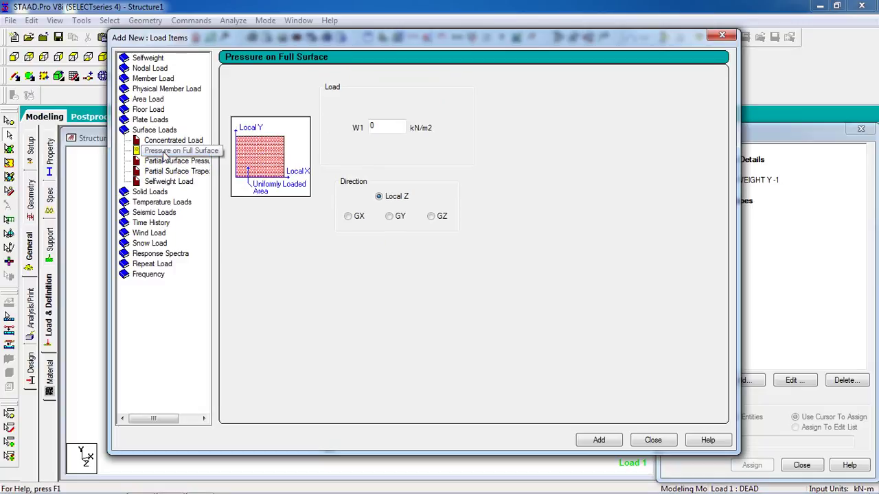
double_click(387, 128)
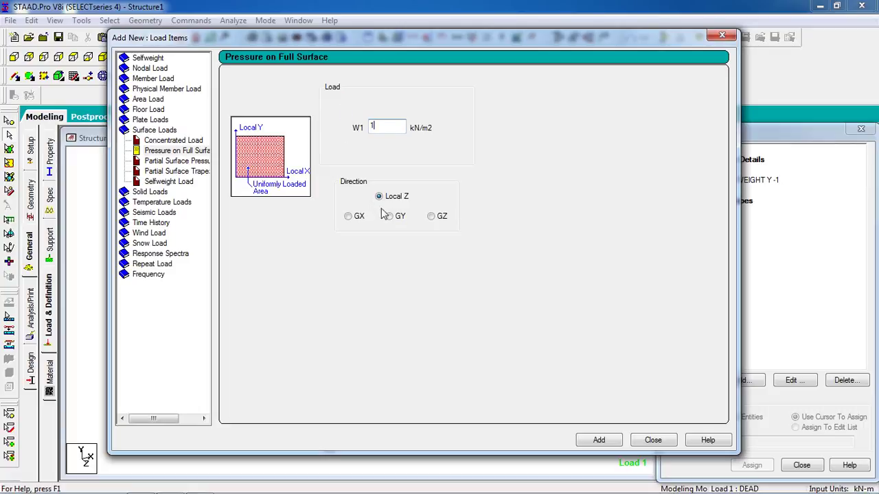
mouse_move(388, 43)
mouse_down()
mouse_move(469, 63)
mouse_move(391, 42)
mouse_up()
click(604, 436)
click(654, 434)
- Assign the SELFWEIGHT Y -1 load of the DEAD case to the entire view
click(751, 182)
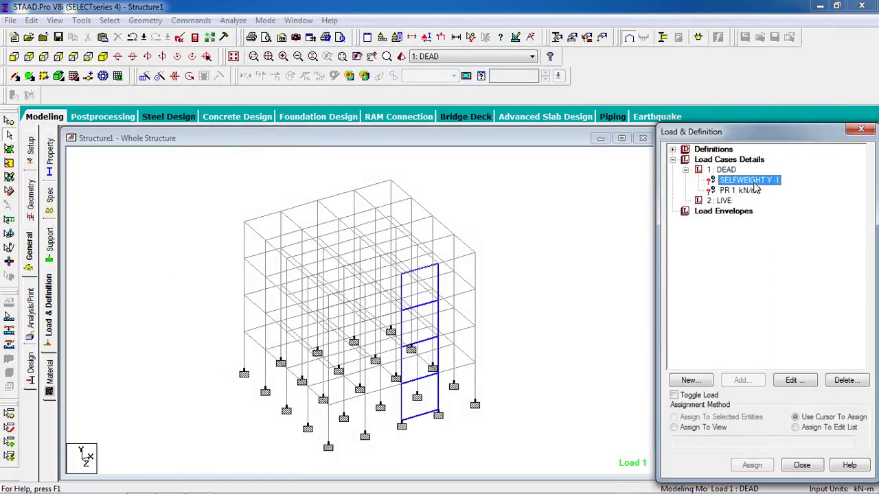
click(707, 428)
click(752, 465)
click(769, 337)
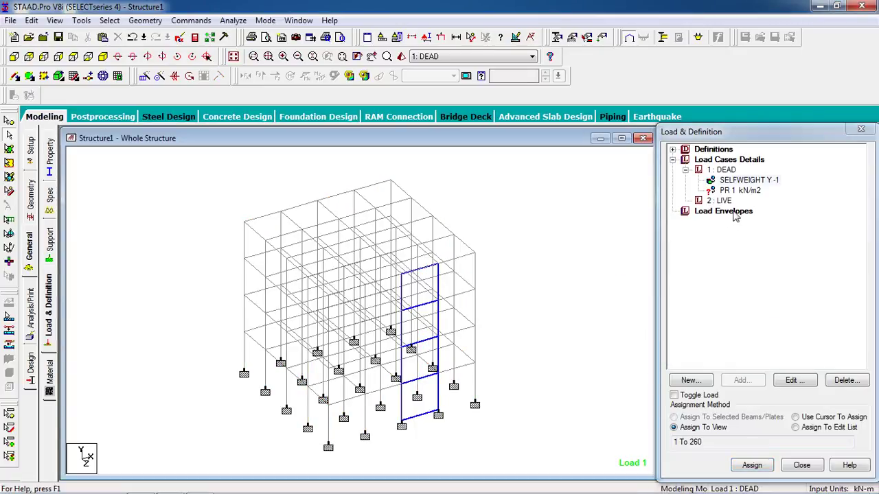
- Assign the 1 kN/m2 pressure load of the DEAD case to all four shear wall surfaces
click(734, 191)
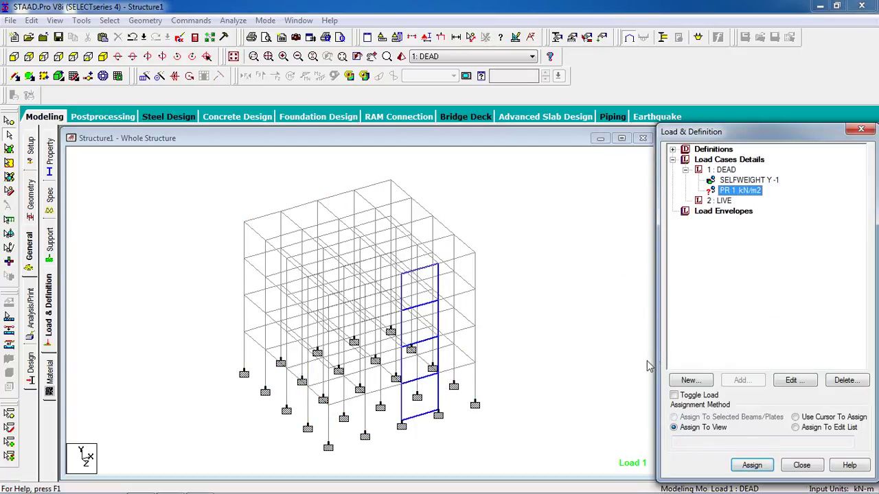
click(506, 334)
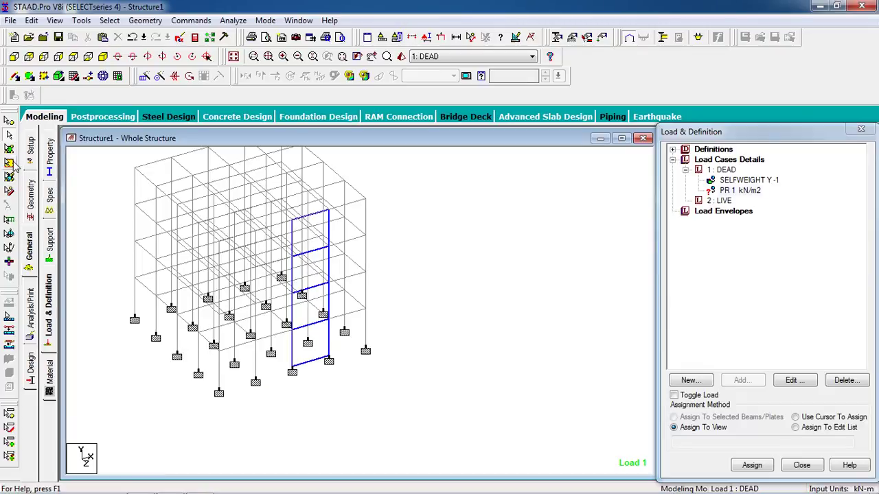
drag(389, 179, 236, 414)
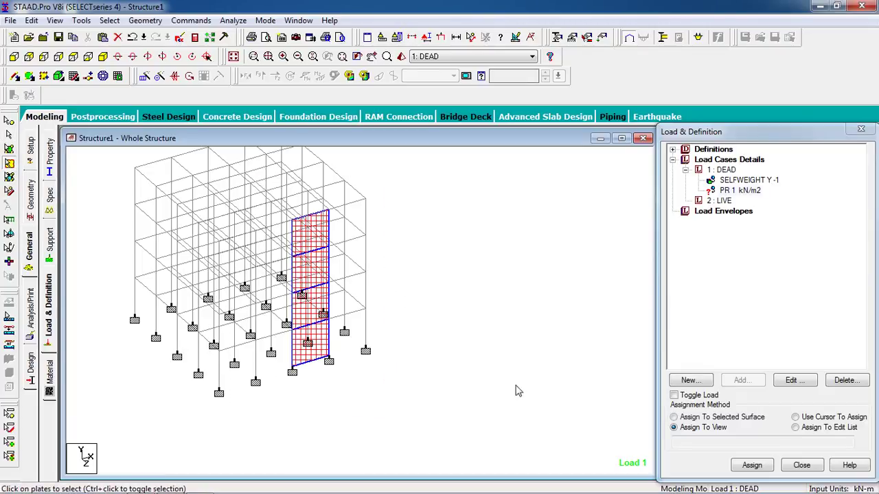
click(739, 190)
click(722, 417)
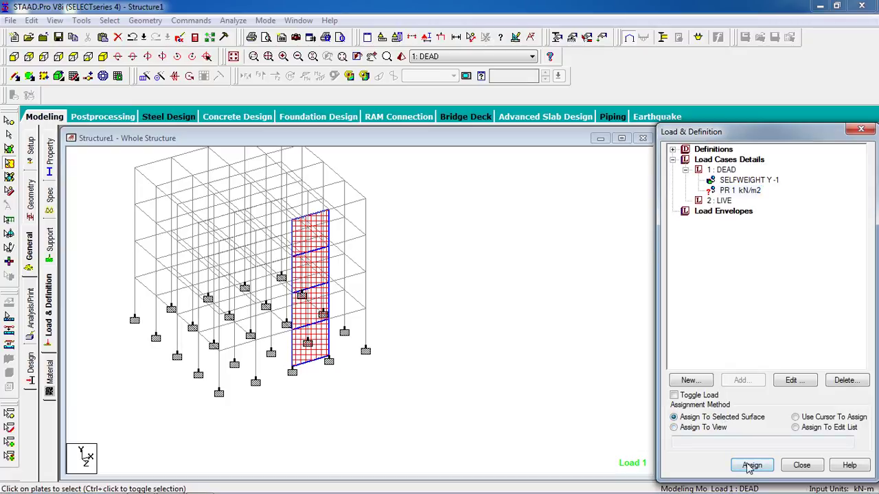
click(752, 465)
click(779, 336)
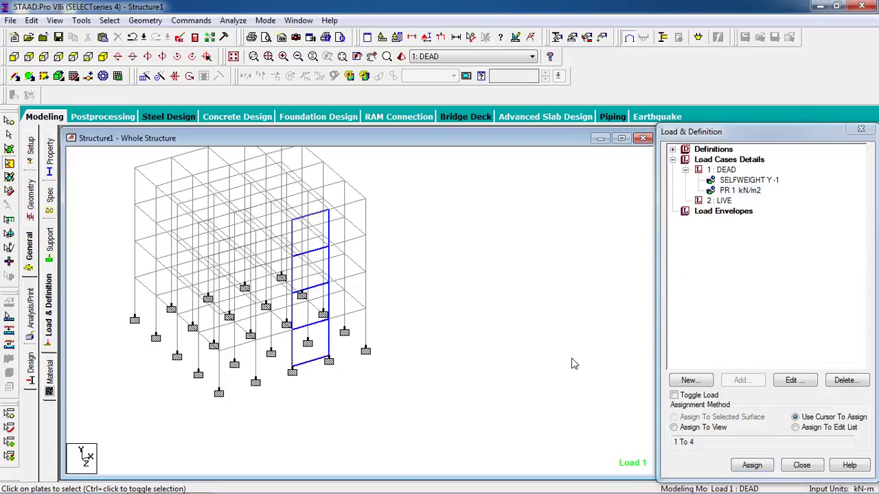
- Set the pressure load display scale to 0.0001 N/mm² per m, with scale changes applied immediately
click(516, 37)
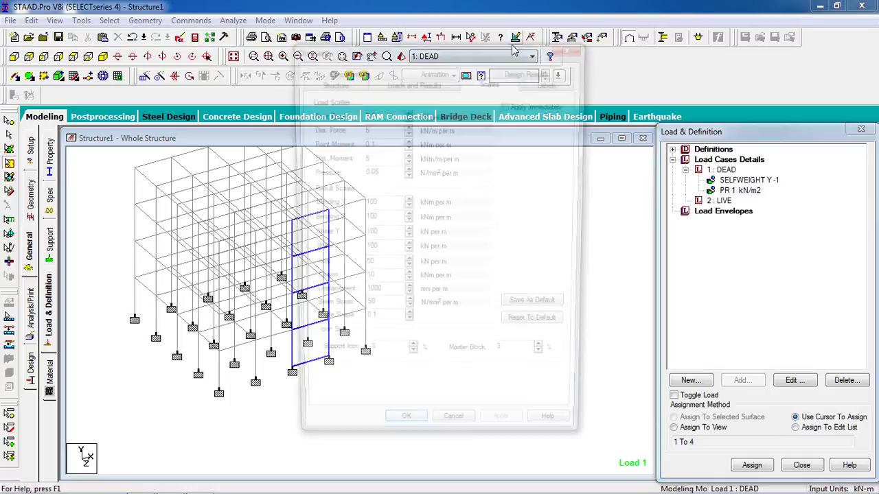
click(520, 104)
drag(489, 54, 591, 74)
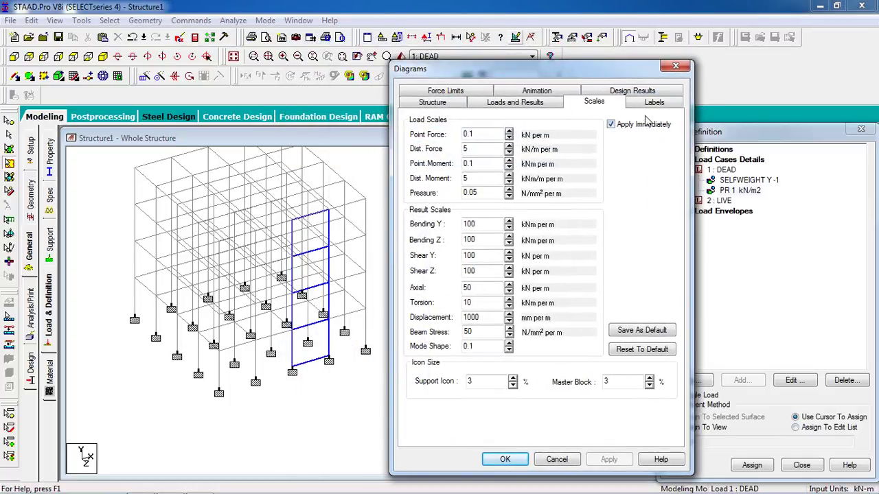
click(509, 196)
click(508, 196)
click(509, 197)
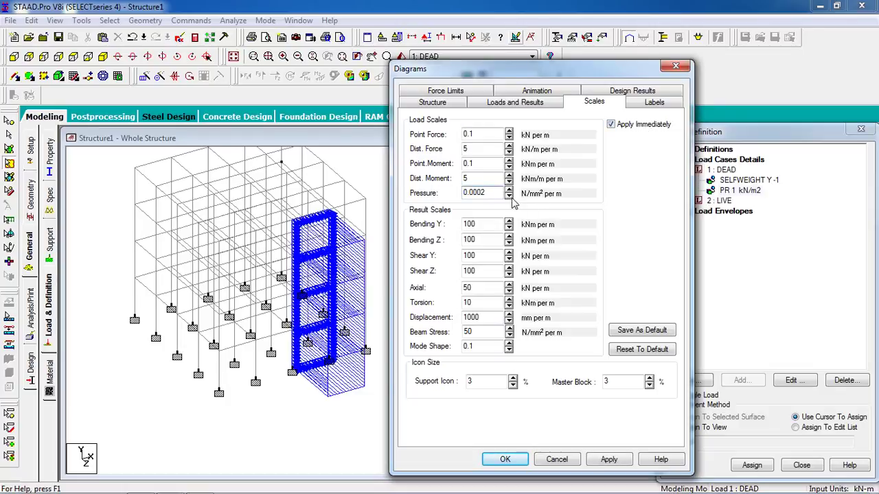
click(509, 196)
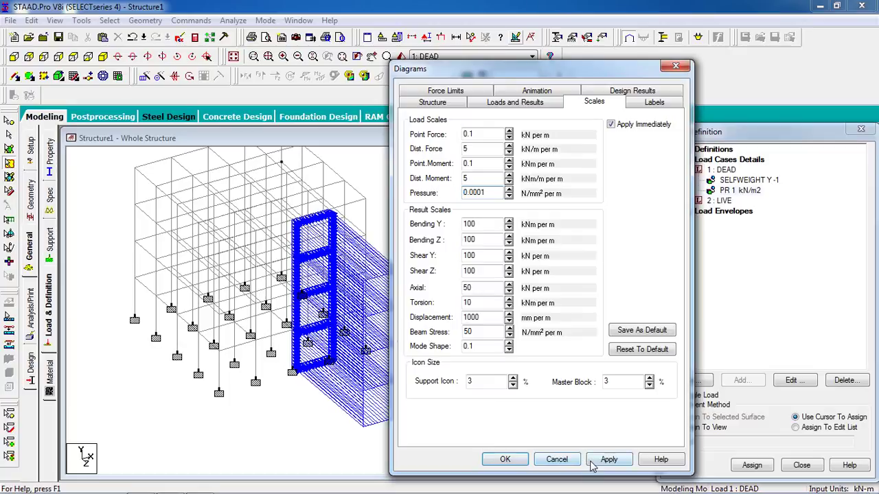
click(506, 459)
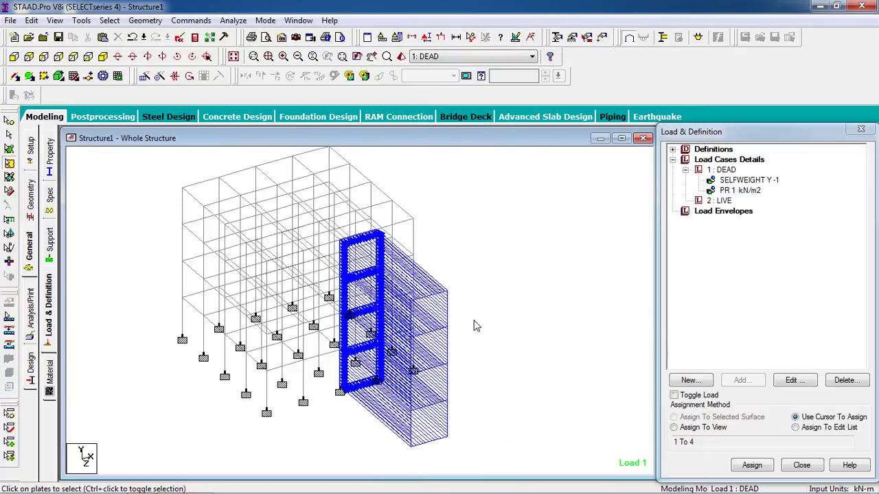
click(713, 201)
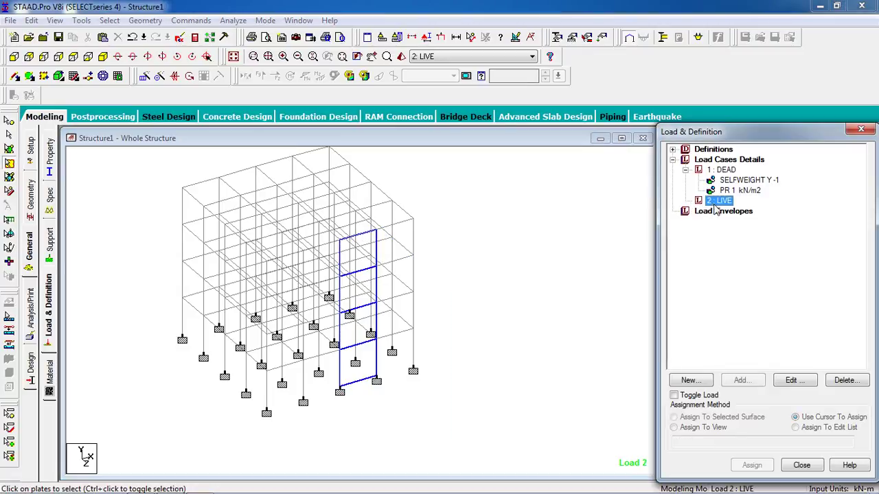
click(740, 380)
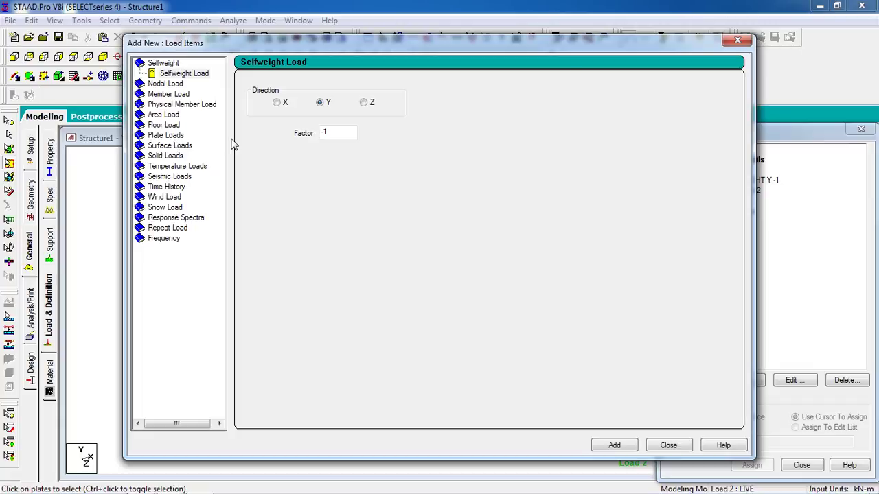
click(737, 40)
- Delete the LIVE load case
click(724, 201)
click(846, 381)
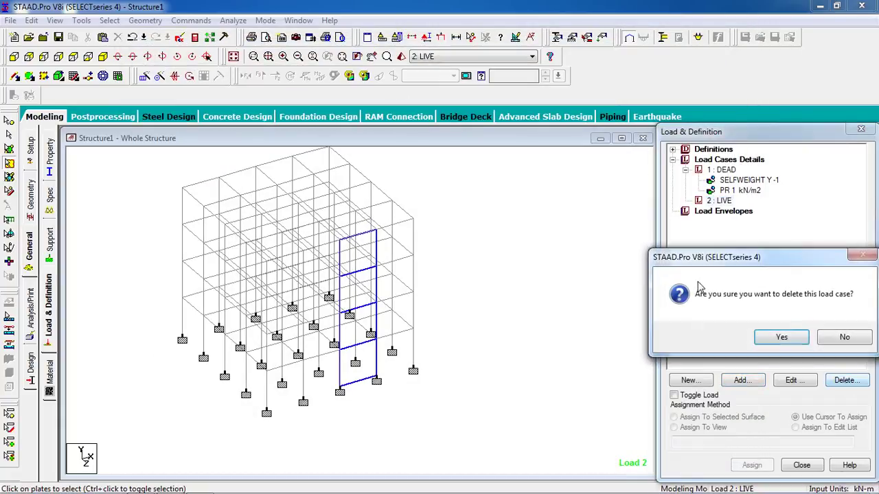
click(766, 339)
click(591, 276)
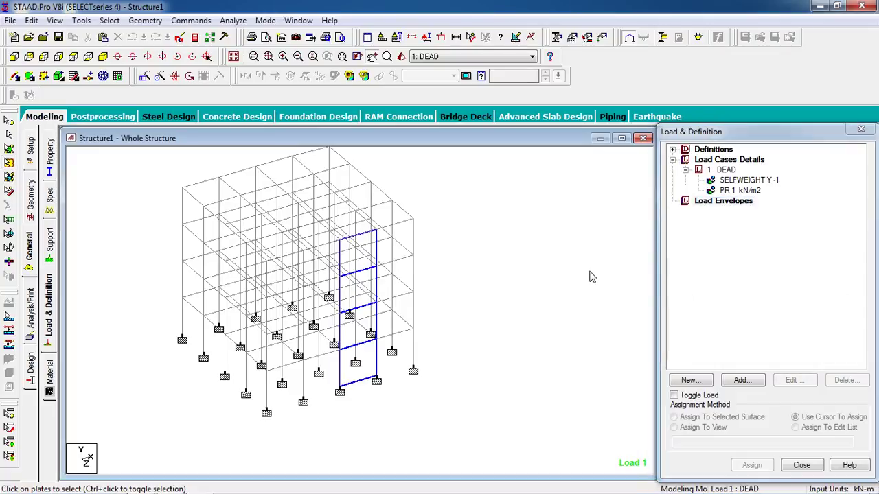
- Add a Perform Analysis command with the No Print option
click(32, 316)
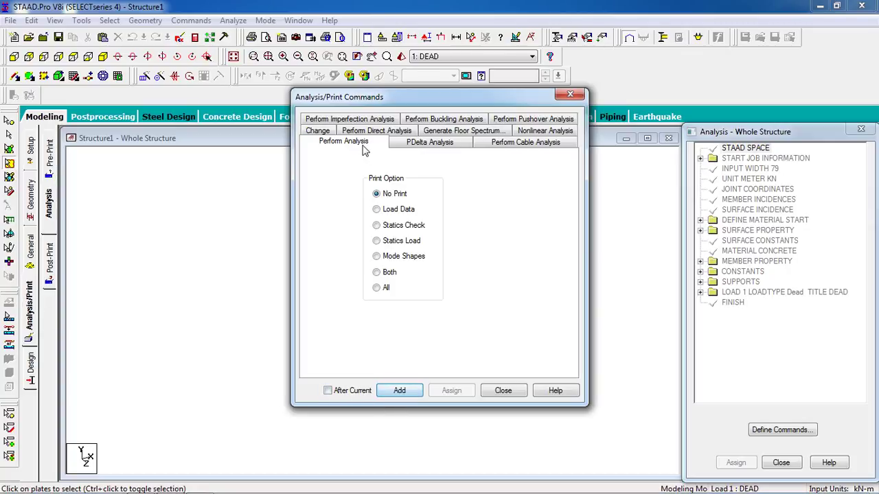
click(396, 392)
click(503, 391)
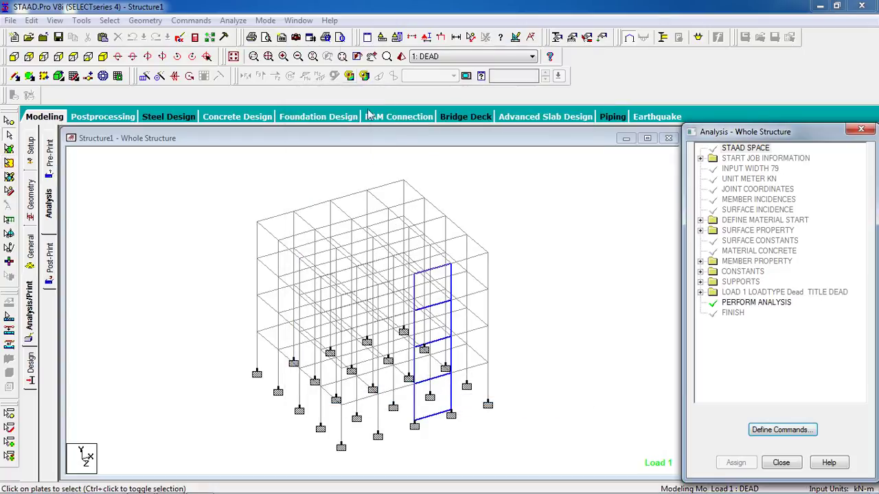
- Save the model and run the analysis, check its error and warning summary, and stay in modeling mode
click(232, 20)
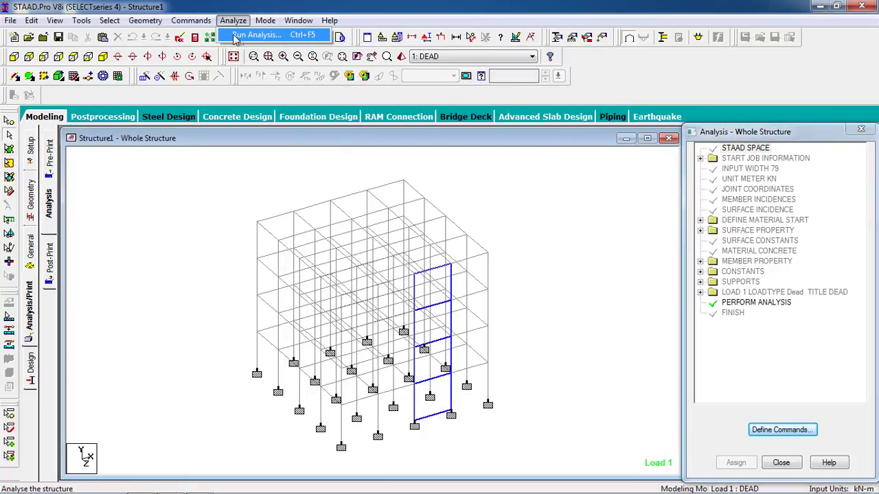
click(237, 34)
click(363, 271)
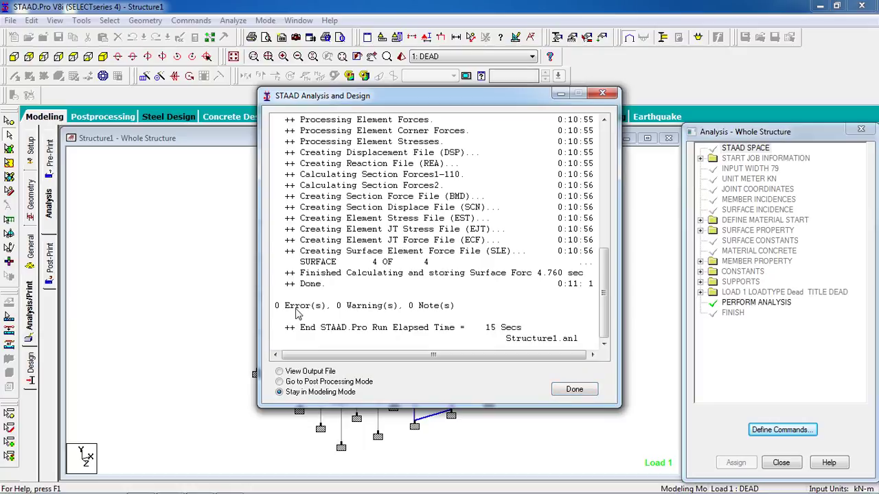
click(375, 306)
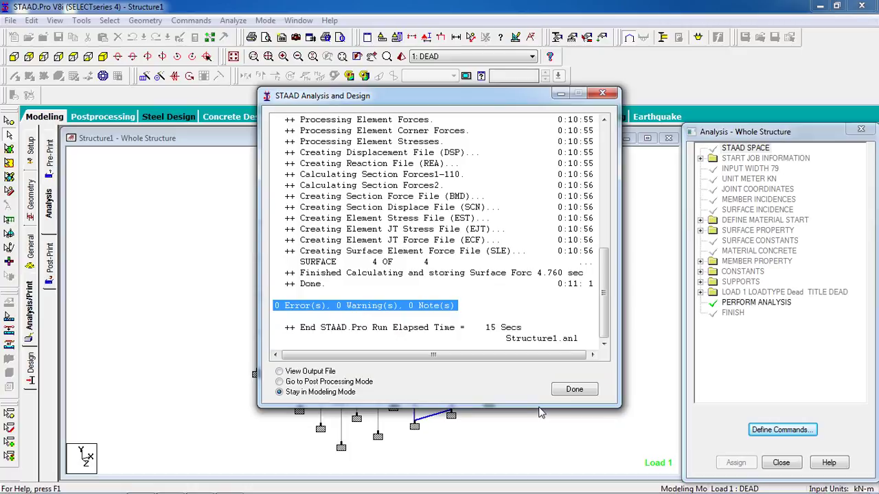
click(574, 390)
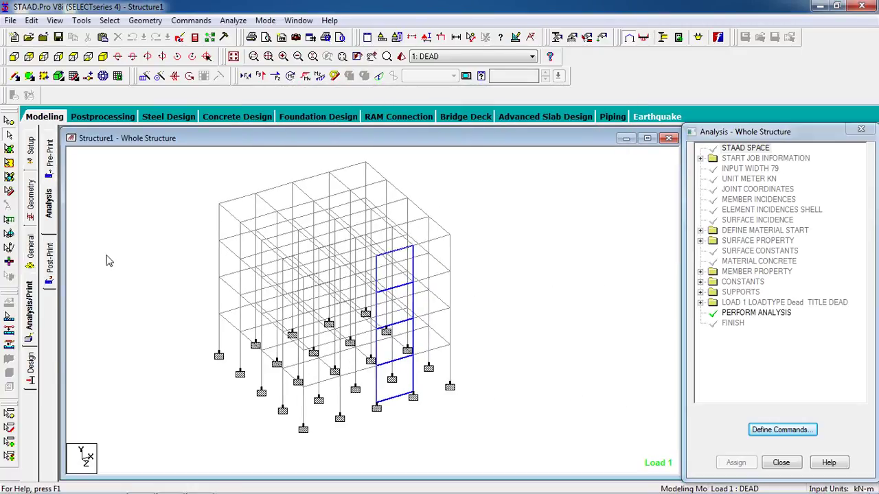
- Open the shear wall design settings and highlight SURFACE 1 to SURFACE 4 in turn to check their positions in the wall
click(32, 374)
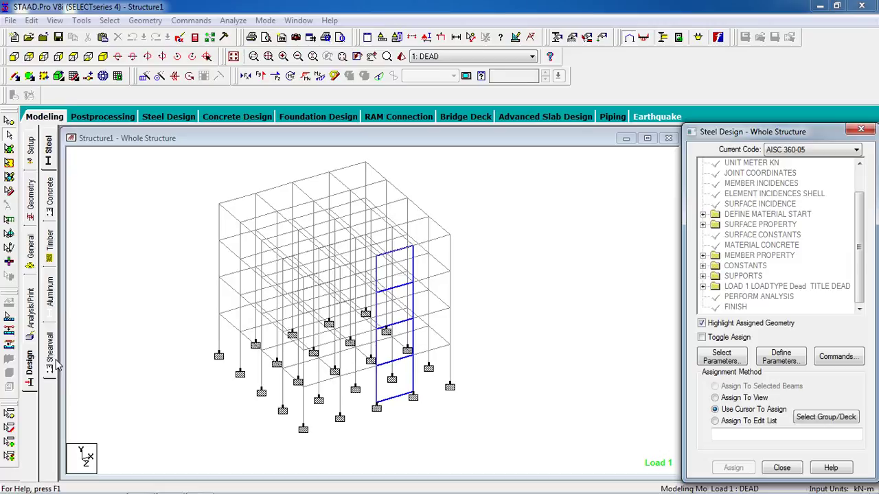
click(52, 366)
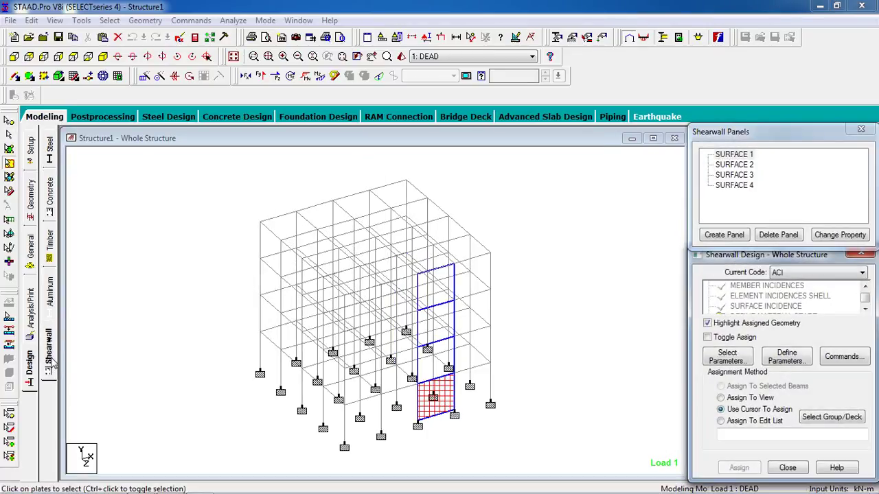
middle_drag(596, 230, 526, 198)
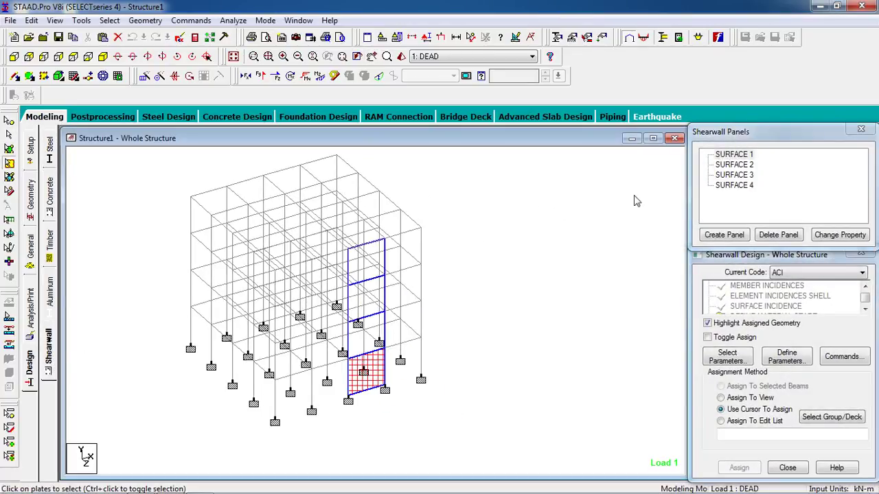
click(735, 158)
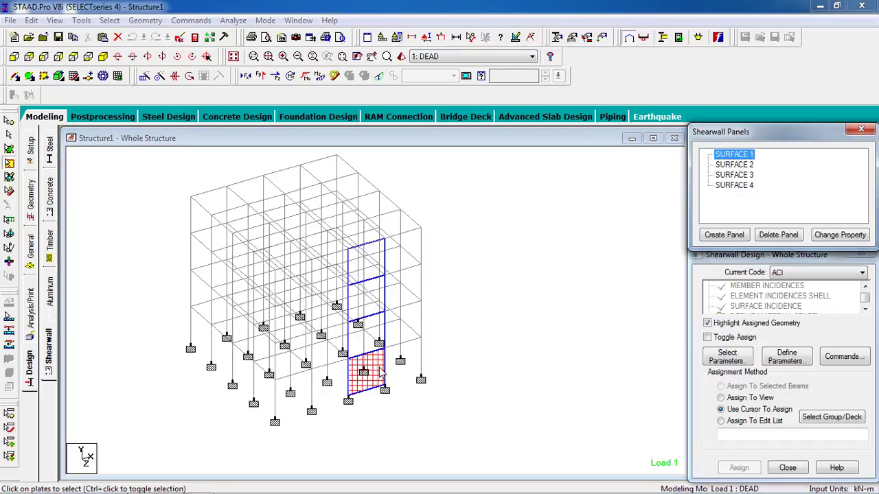
click(742, 165)
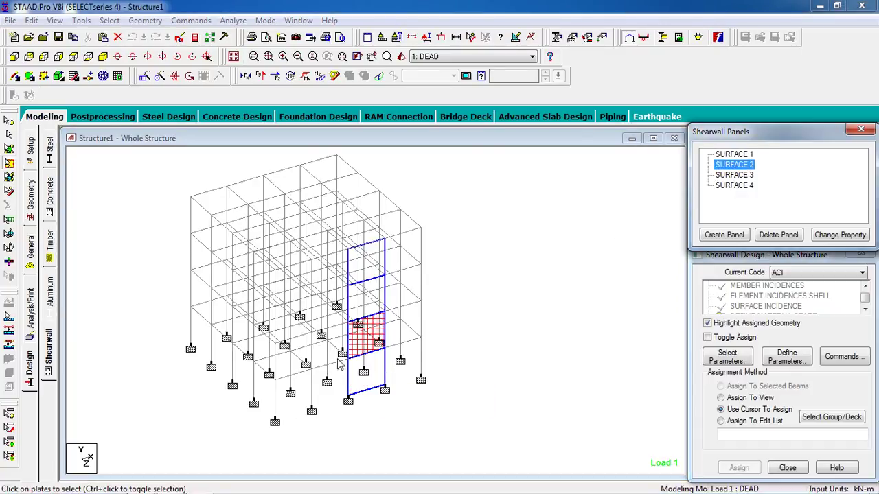
click(733, 176)
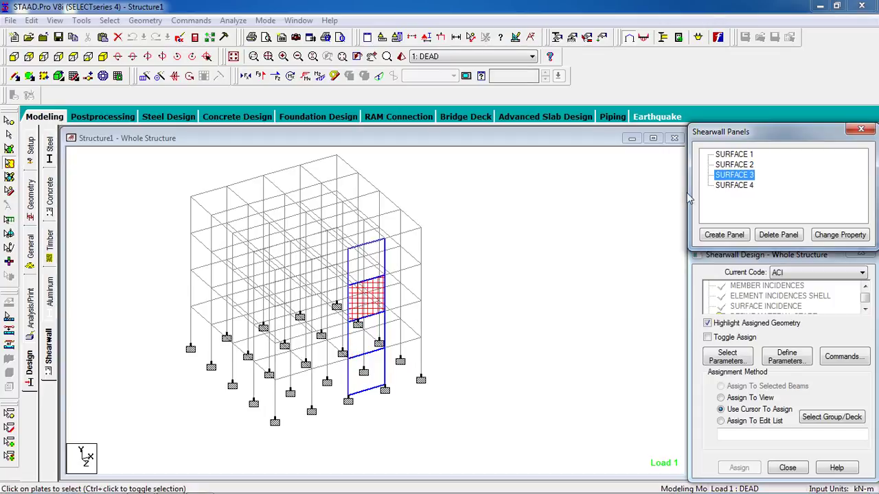
click(738, 187)
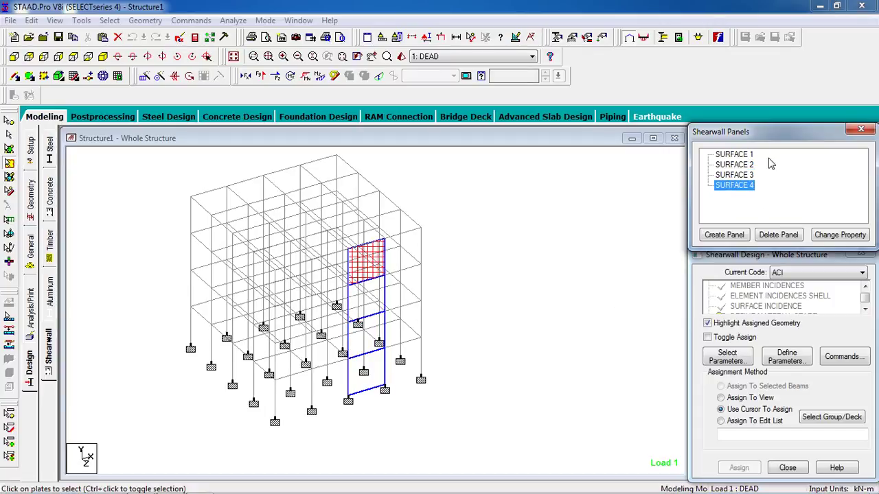
- Outline a new shear wall panel over the full face of SURFACE 1 through its corner points
click(735, 155)
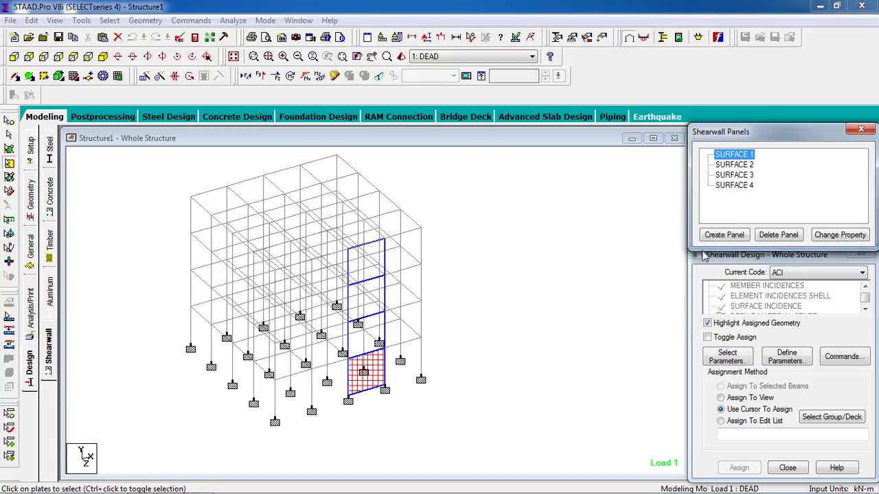
click(723, 236)
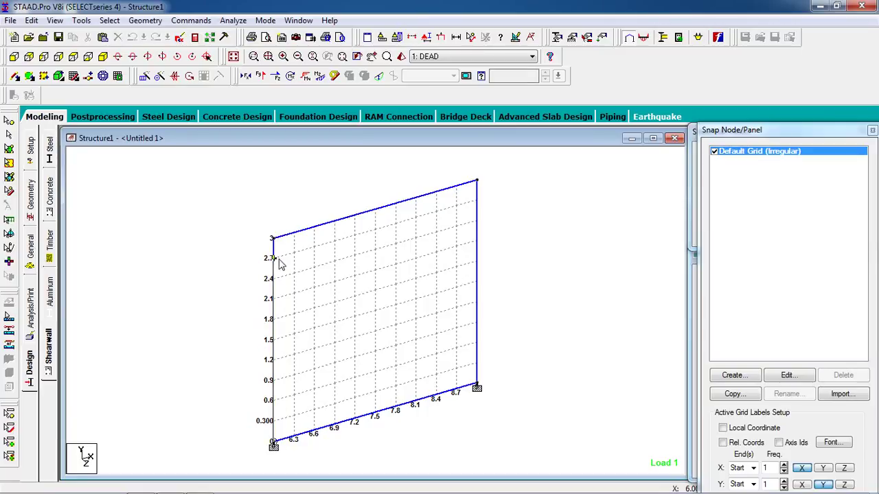
click(273, 238)
click(476, 182)
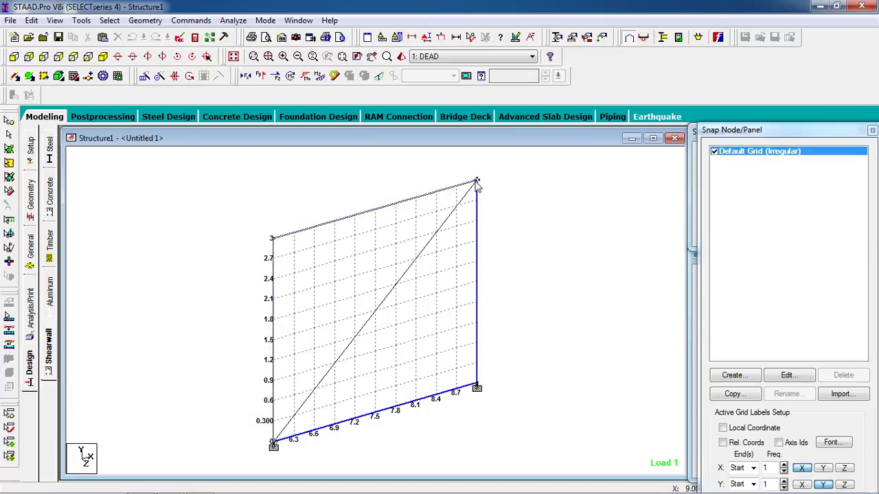
click(475, 386)
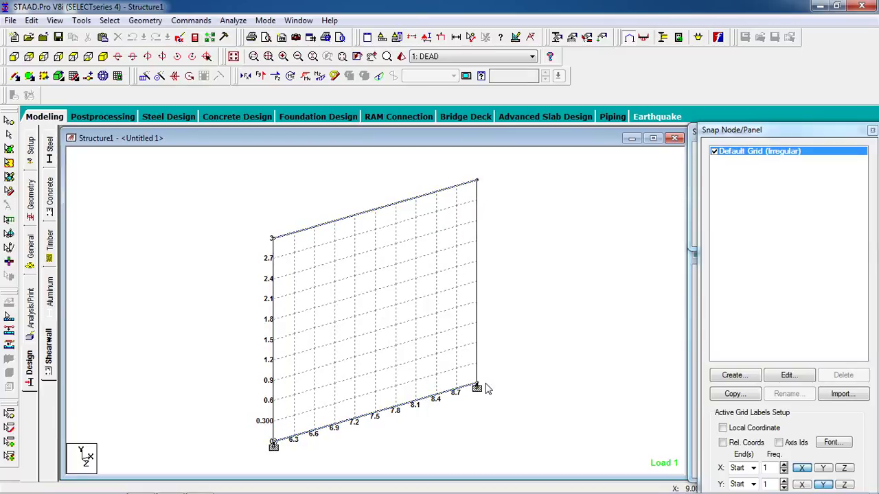
click(478, 389)
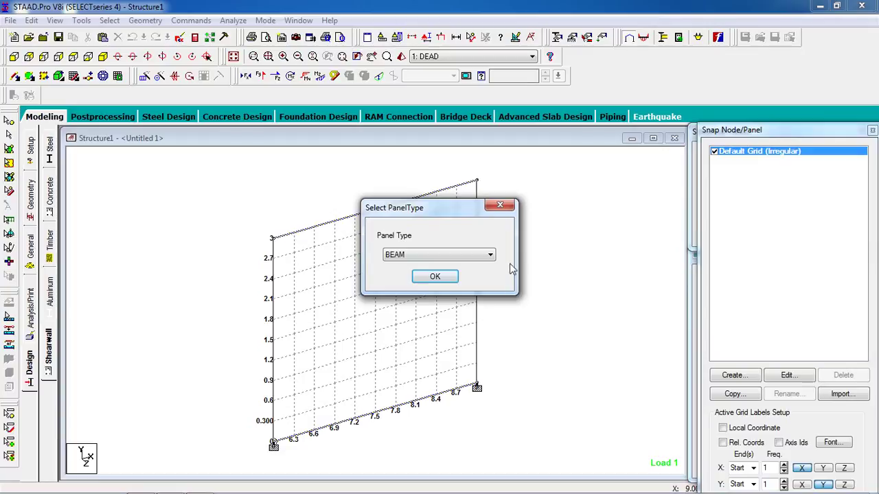
- Set the new panel's type to WALL, delete the outdated result files, and return to shear wall design
click(480, 254)
click(478, 287)
click(436, 277)
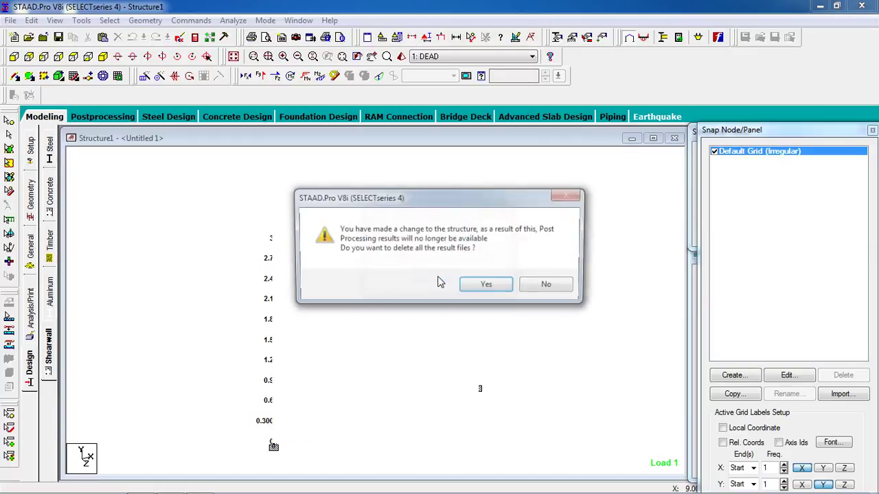
click(486, 288)
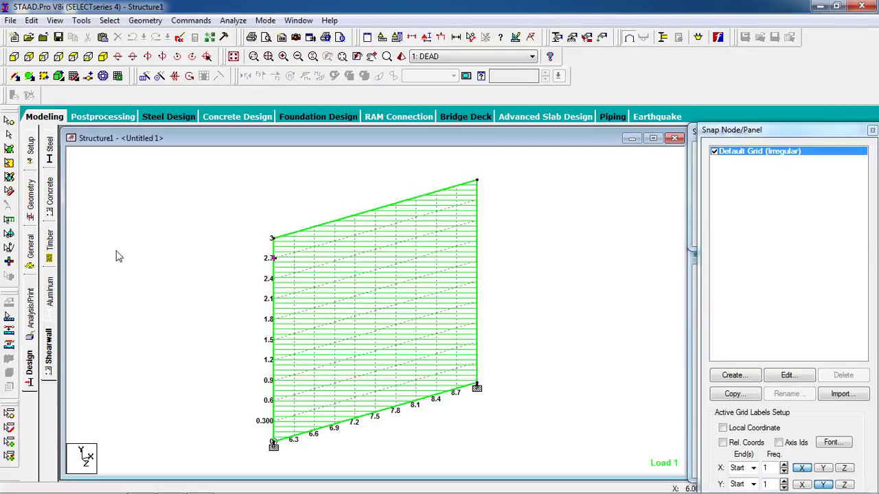
click(50, 350)
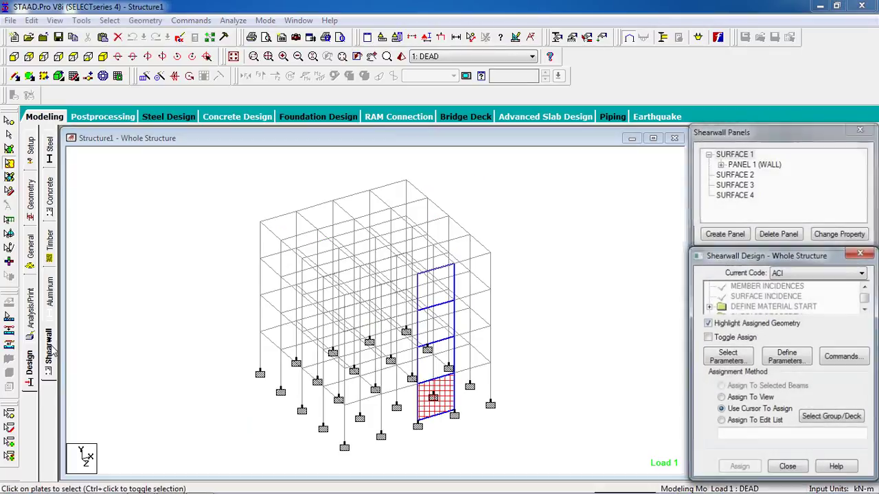
- Outline a new shear wall panel over the full face of SURFACE 2 through its four corner points
click(755, 170)
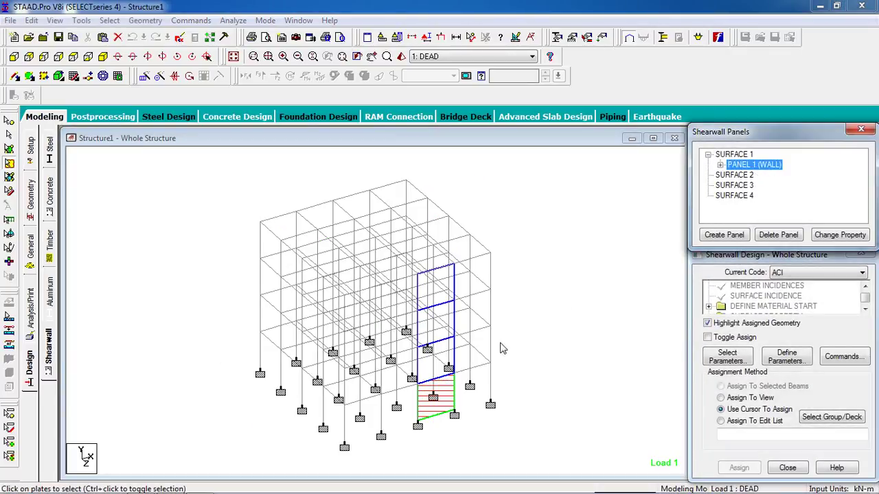
click(741, 178)
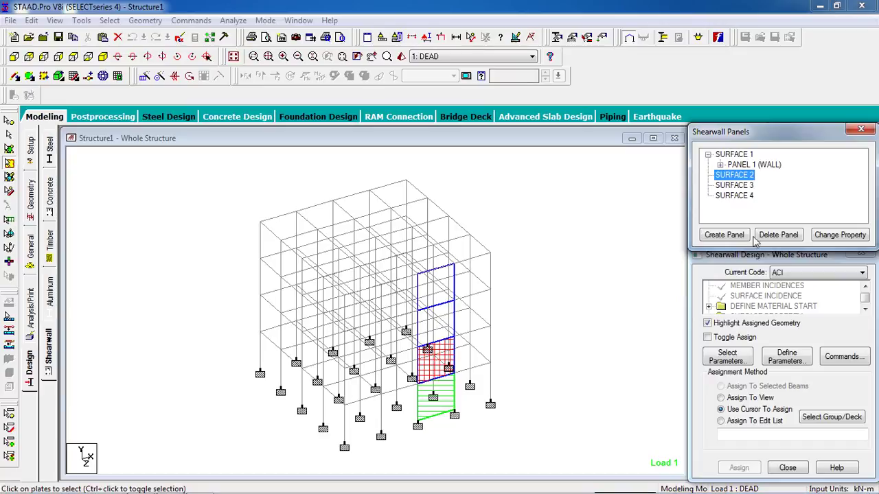
click(724, 235)
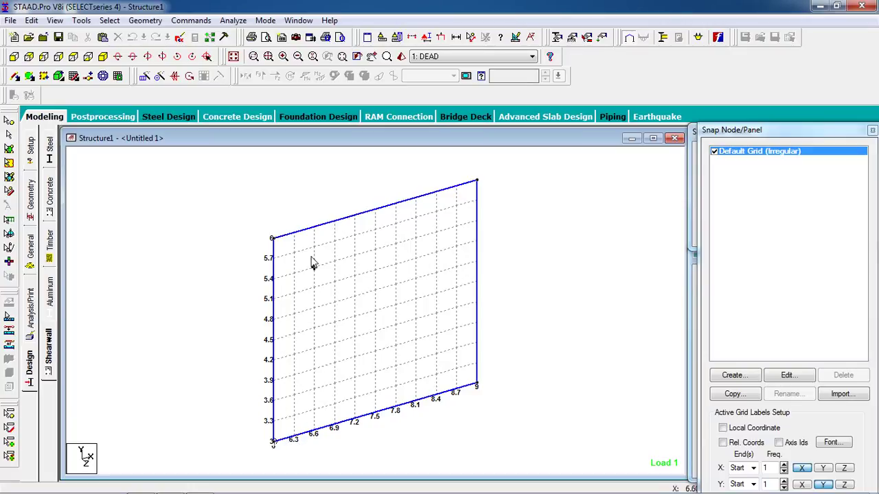
click(273, 443)
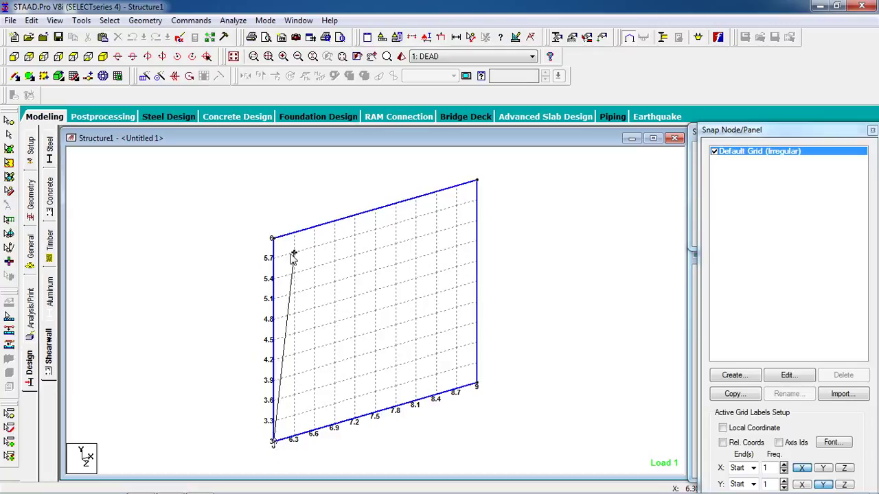
click(273, 238)
click(477, 182)
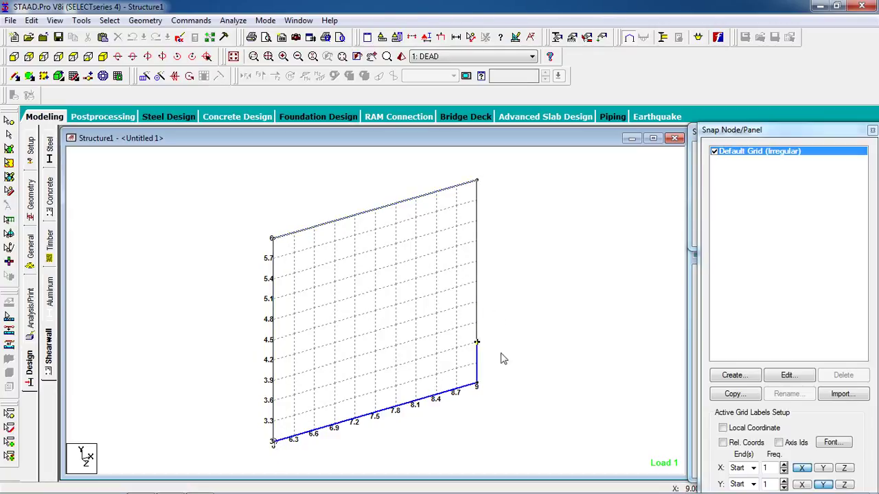
click(477, 386)
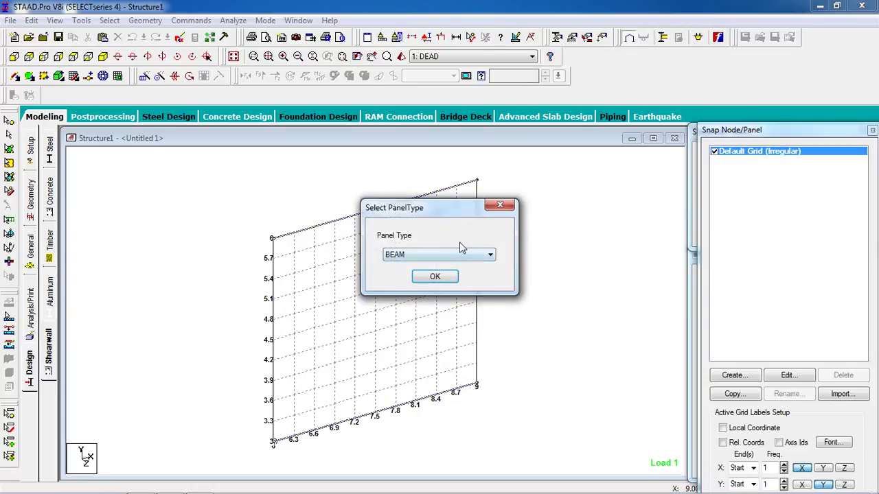
- Set the SURFACE 2 panel's type to WALL and return to shear wall design
click(461, 254)
click(444, 284)
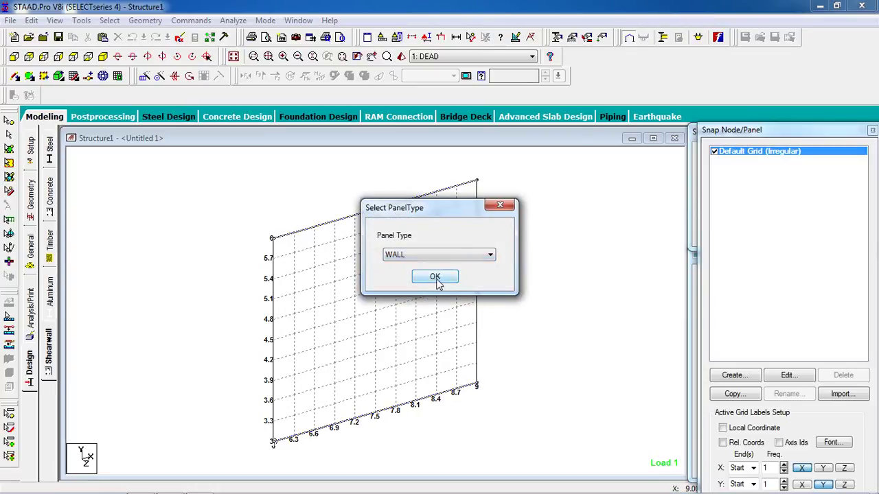
click(435, 277)
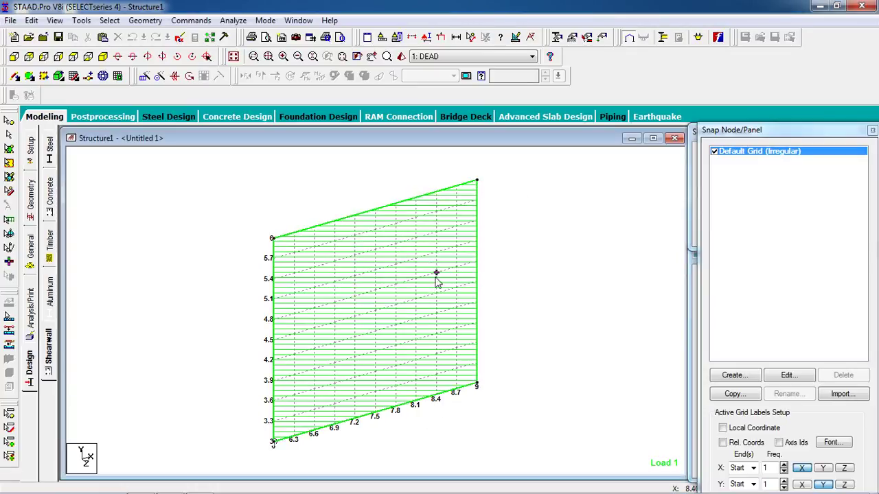
click(55, 353)
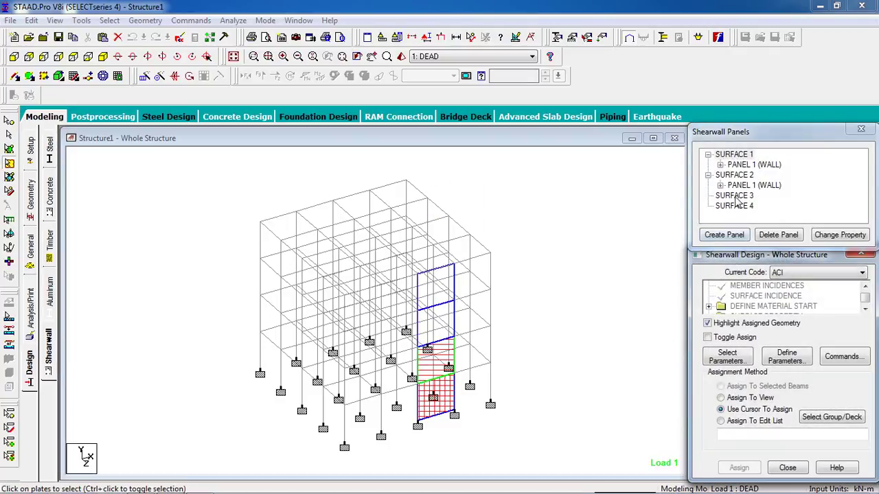
- Create a WALL-type shear wall panel over the full face of SURFACE 3
click(734, 196)
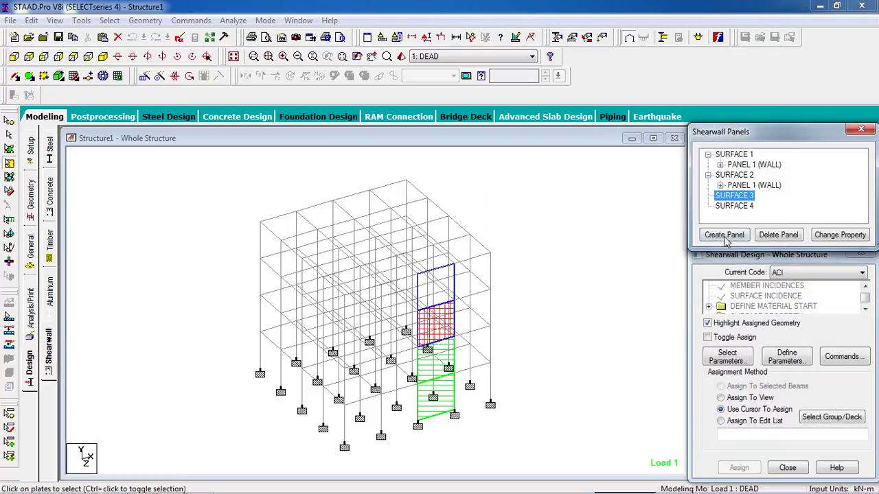
click(723, 235)
drag(273, 443, 494, 379)
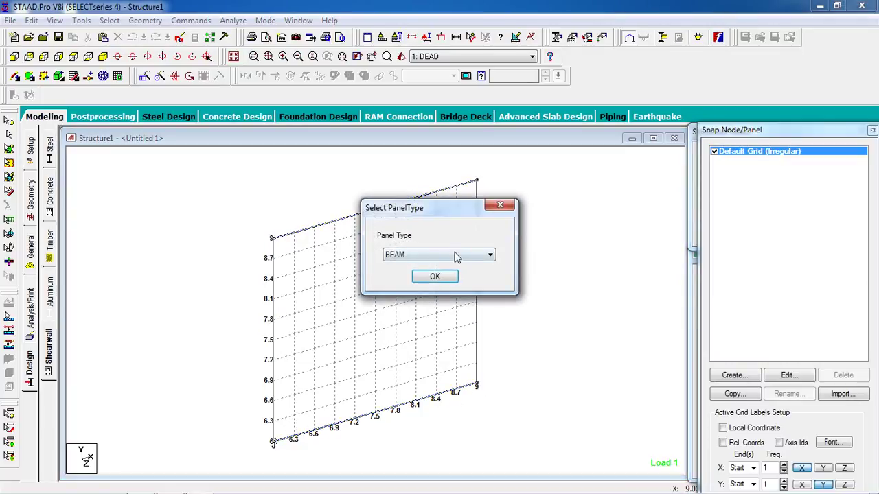
click(455, 255)
click(438, 282)
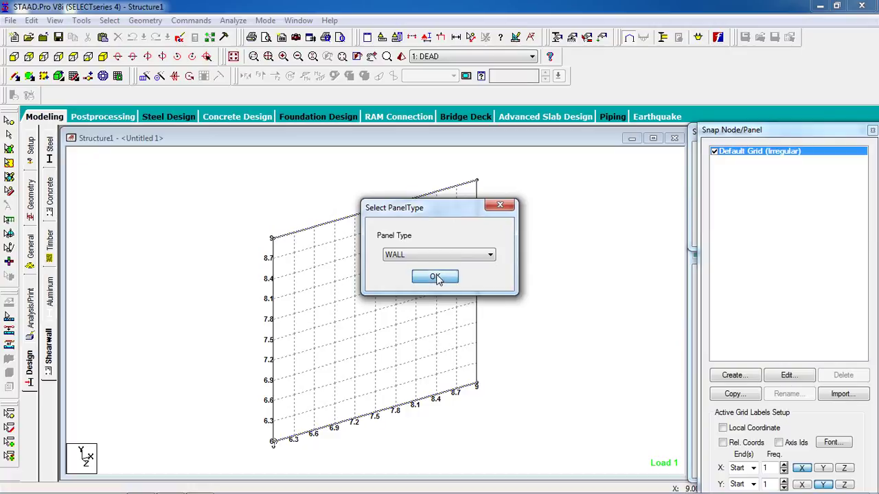
click(435, 275)
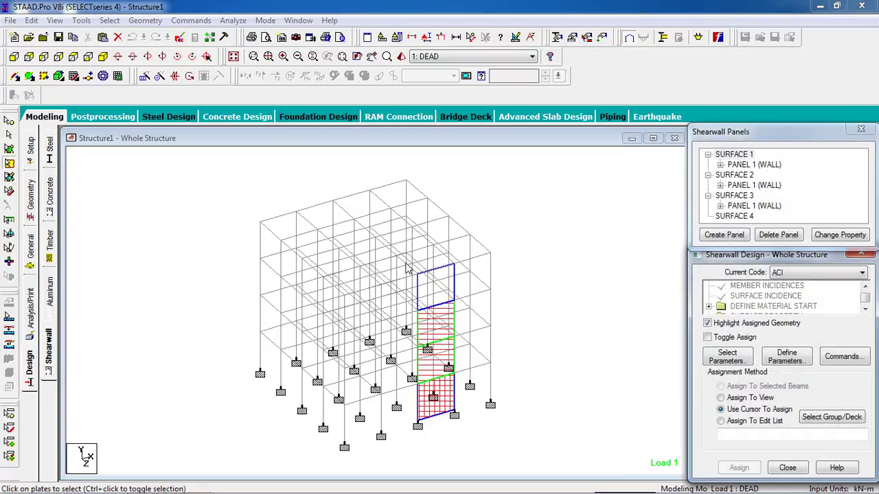
- Create a WALL-type shear wall panel over the full face of SURFACE 4 and return to shear wall design
click(734, 216)
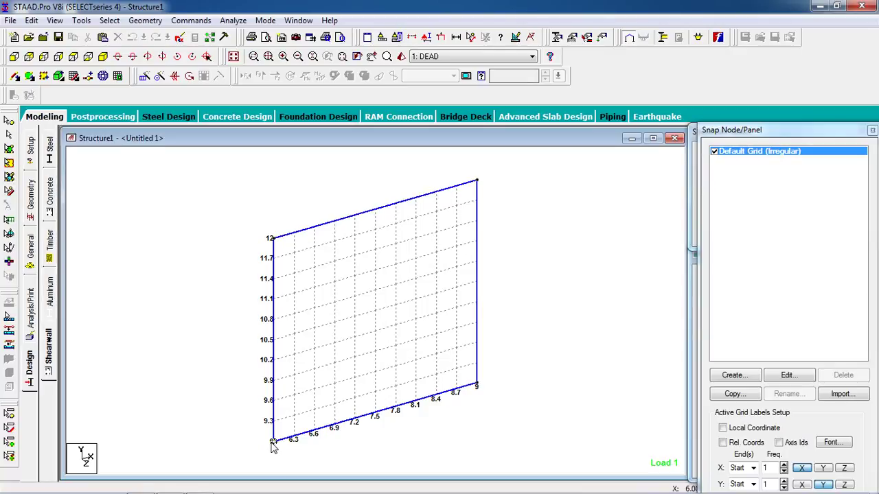
click(273, 442)
click(273, 238)
click(476, 181)
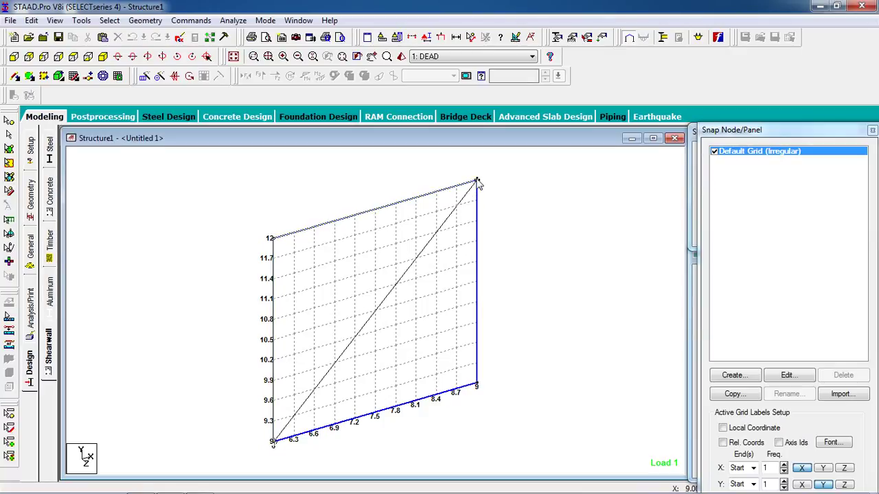
click(476, 386)
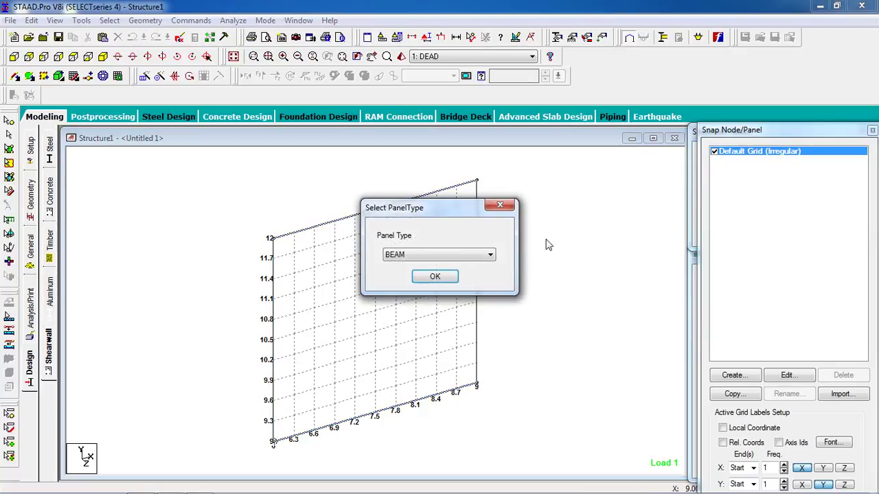
click(466, 254)
click(466, 283)
click(439, 277)
click(51, 351)
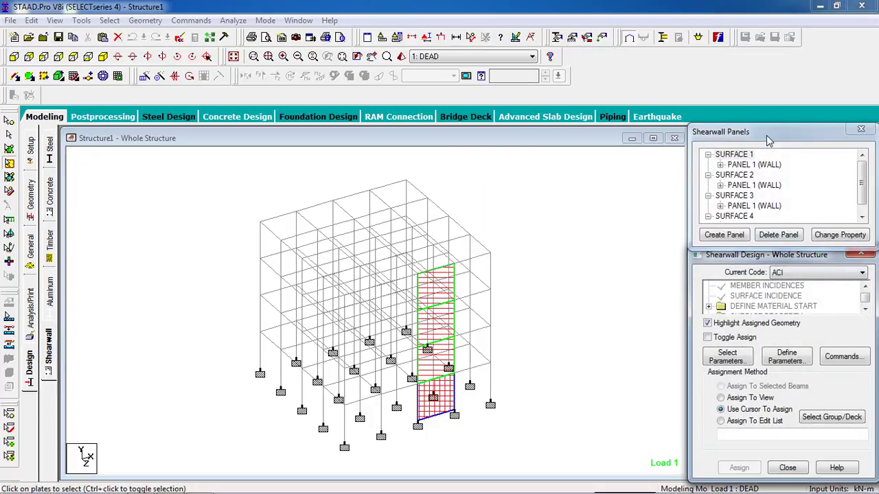
- Rearrange the shear wall windows so both can be read, and set the design code to IS456
drag(764, 136, 751, 104)
drag(742, 255, 739, 174)
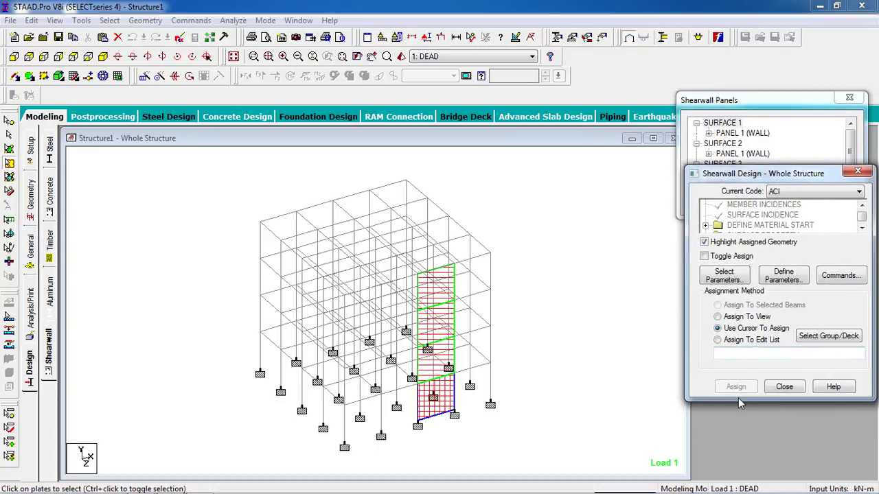
drag(801, 176, 802, 205)
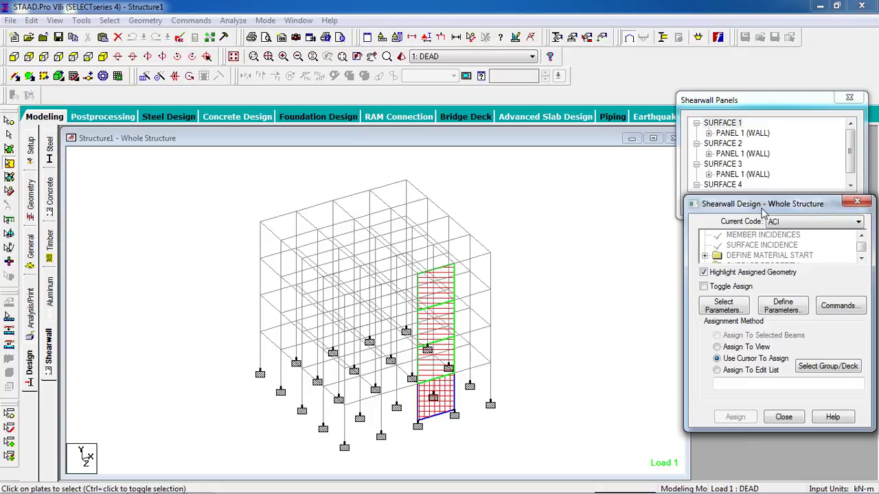
click(799, 229)
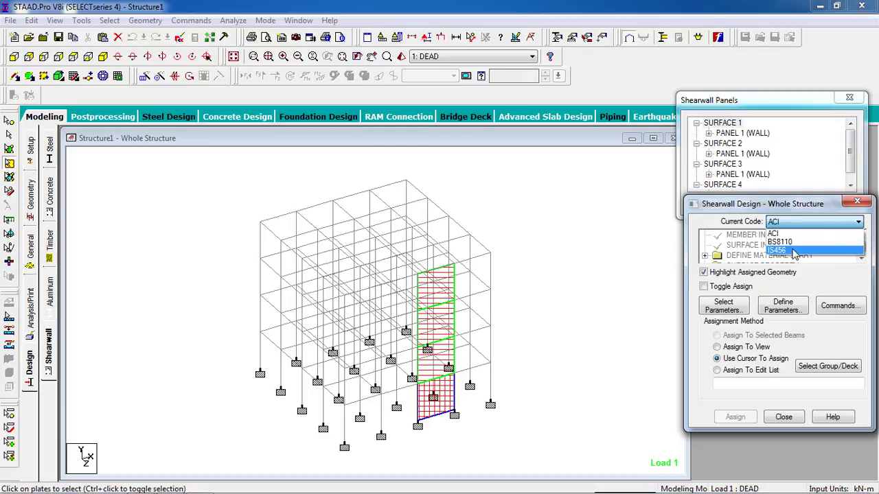
click(794, 250)
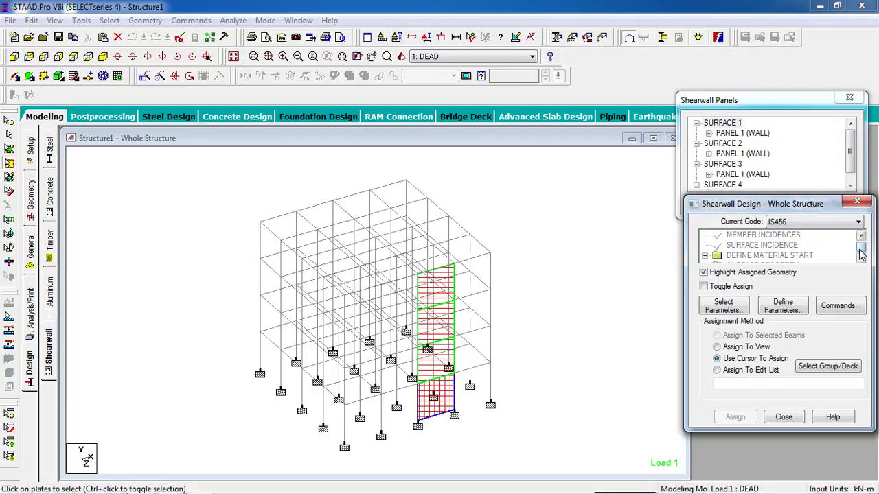
drag(860, 238, 864, 272)
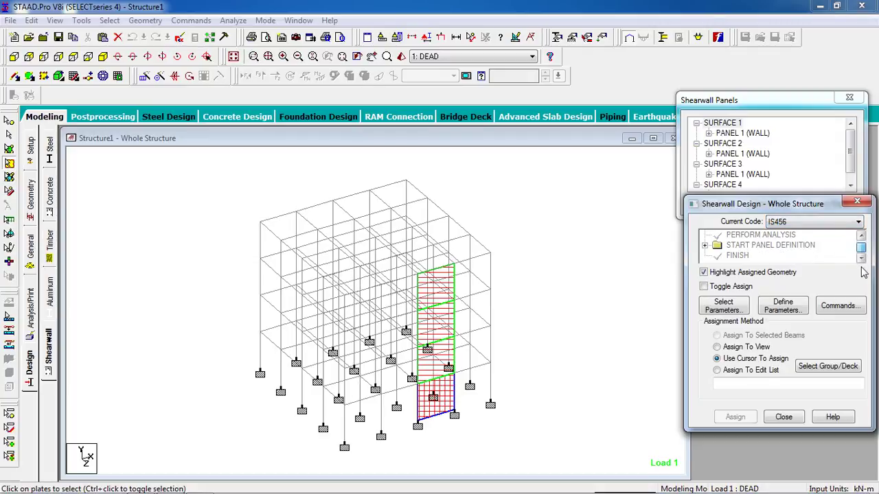
- Select the ClearCover, Fc and Fymain parameters for the shear wall design
click(725, 305)
click(703, 341)
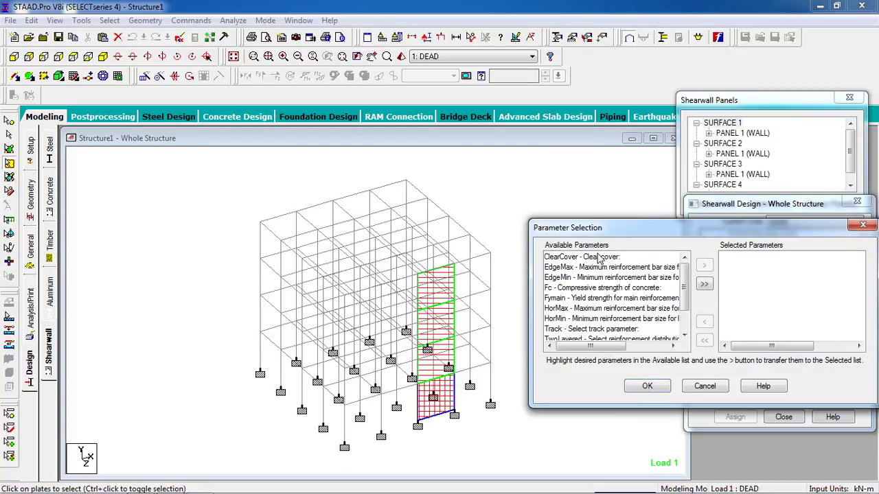
click(597, 258)
click(703, 265)
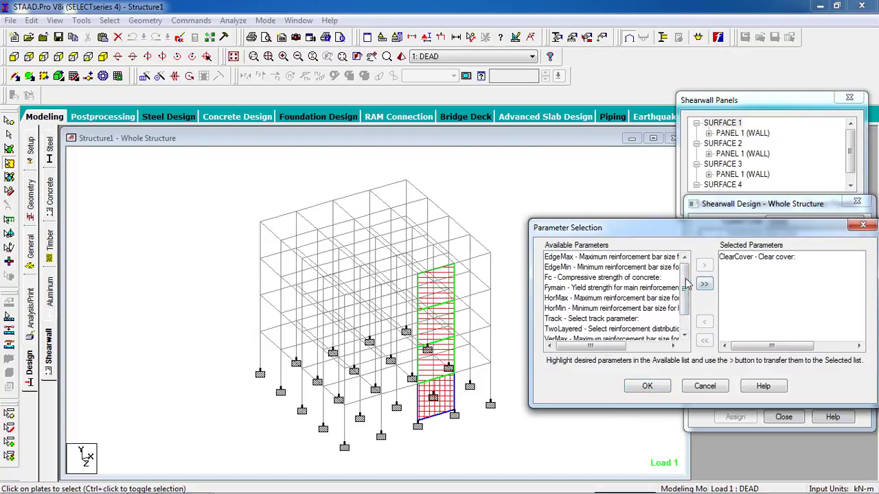
double_click(588, 278)
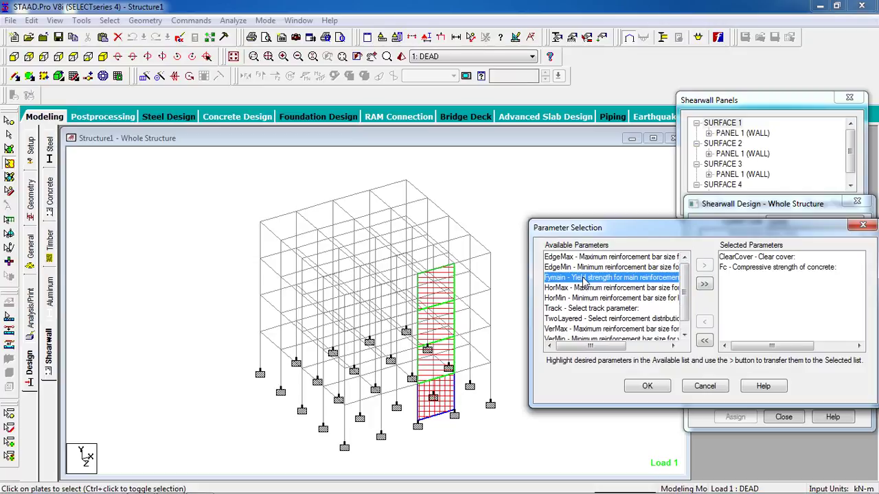
double_click(581, 278)
click(647, 387)
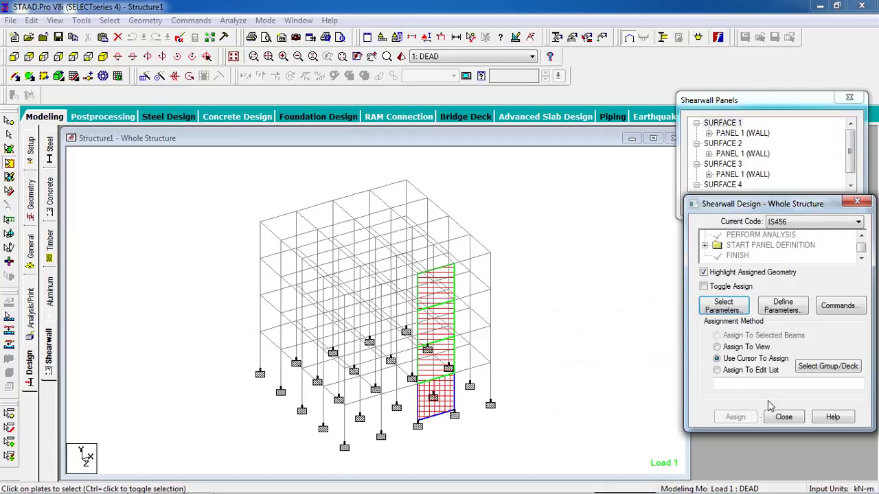
- Add a clear cover of 0.025 m and a concrete compressive strength of 20000 kN/m2 as design parameters
click(782, 307)
double_click(476, 213)
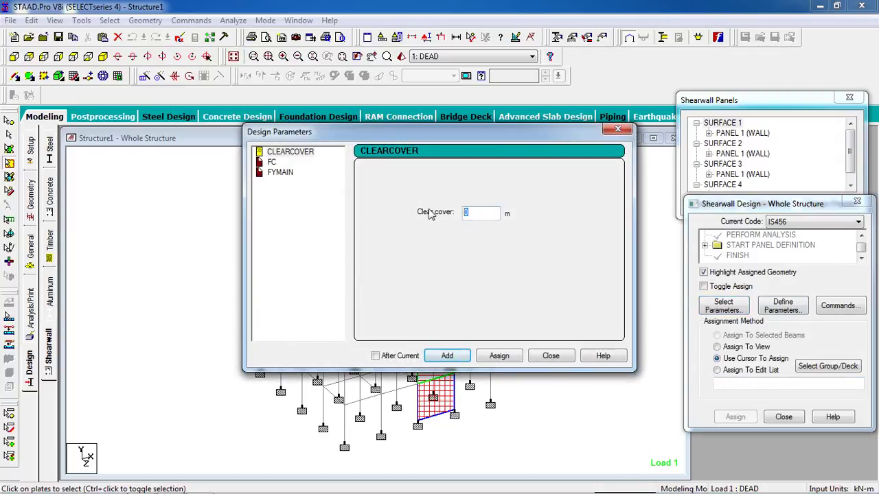
text(.025)
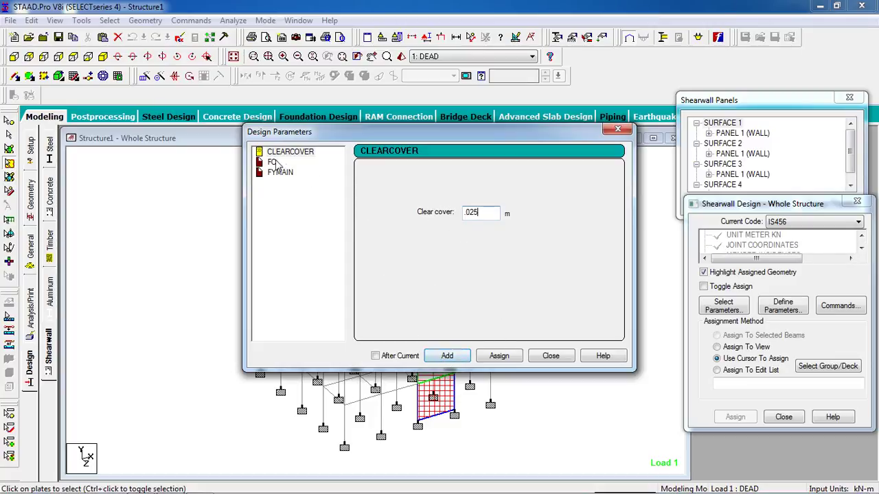
click(274, 162)
double_click(471, 214)
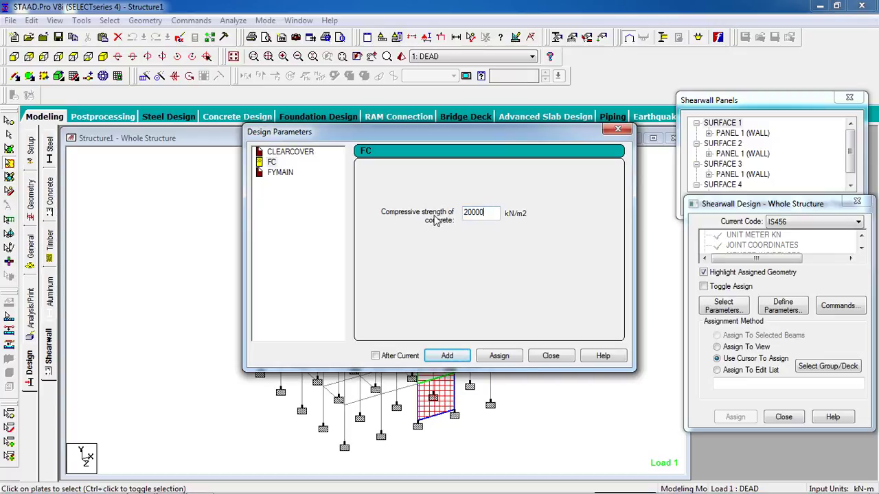
click(454, 357)
- Add the yield strength for main reinforcement steel as a design parameter and finish defining parameters
click(278, 173)
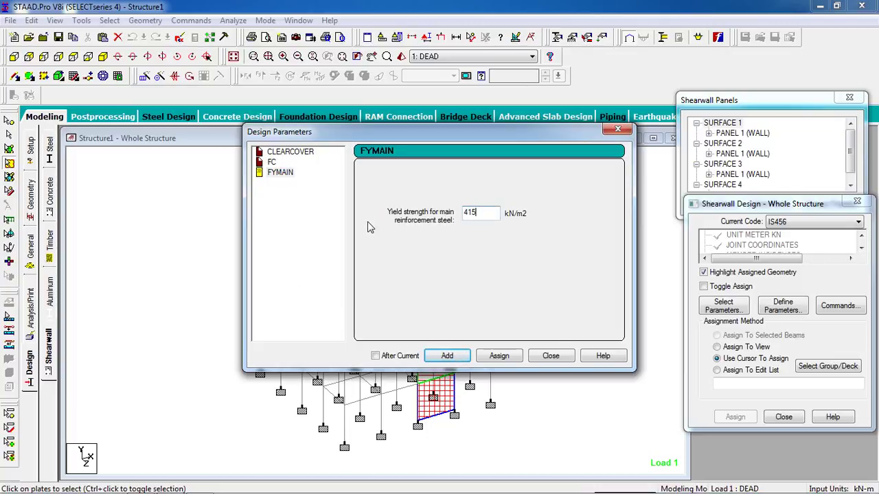
click(447, 355)
click(556, 356)
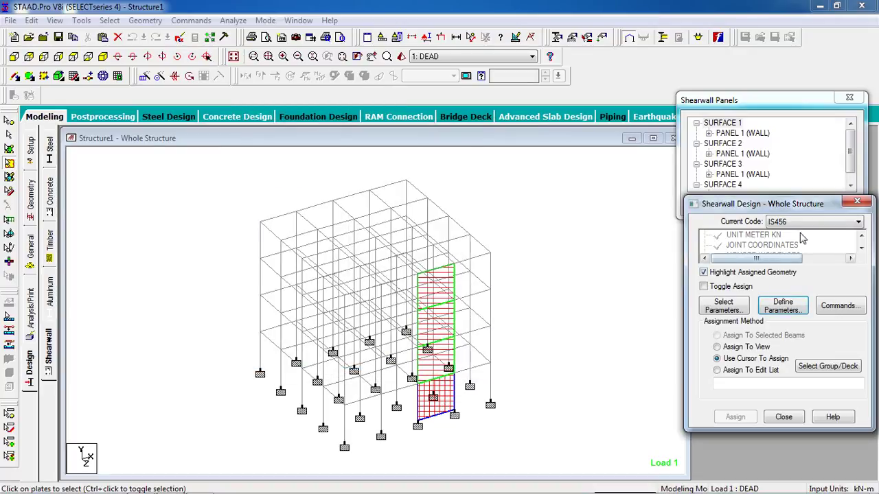
- Assign the 0.025 clear cover parameter to all shear wall surfaces in the view
click(861, 248)
click(861, 248)
click(861, 248)
click(860, 248)
click(860, 248)
click(861, 248)
click(860, 248)
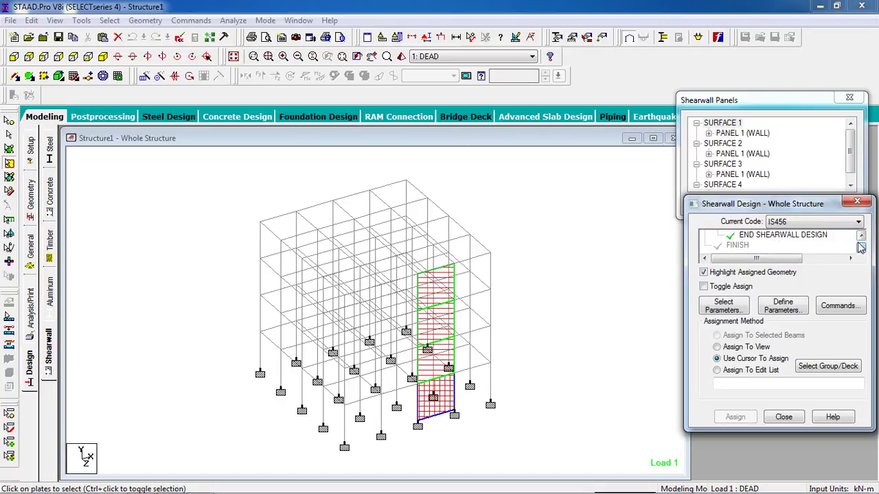
click(861, 238)
click(860, 238)
click(861, 238)
click(860, 237)
click(780, 243)
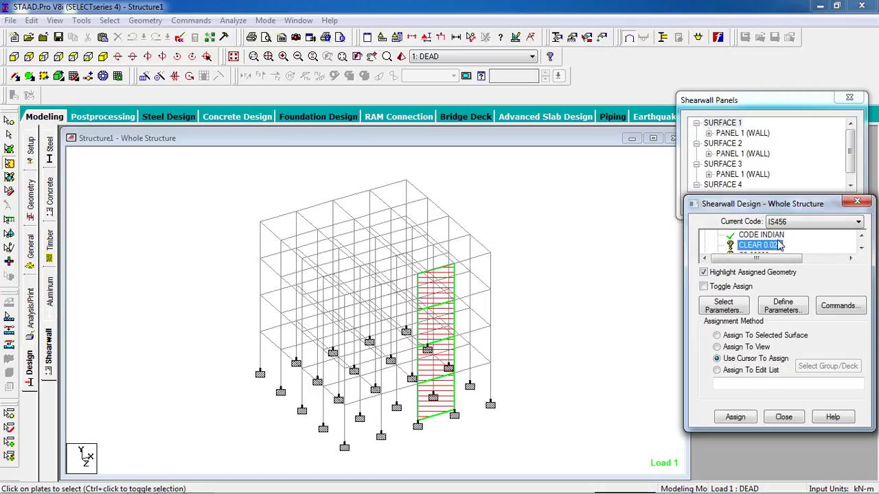
click(716, 347)
click(736, 416)
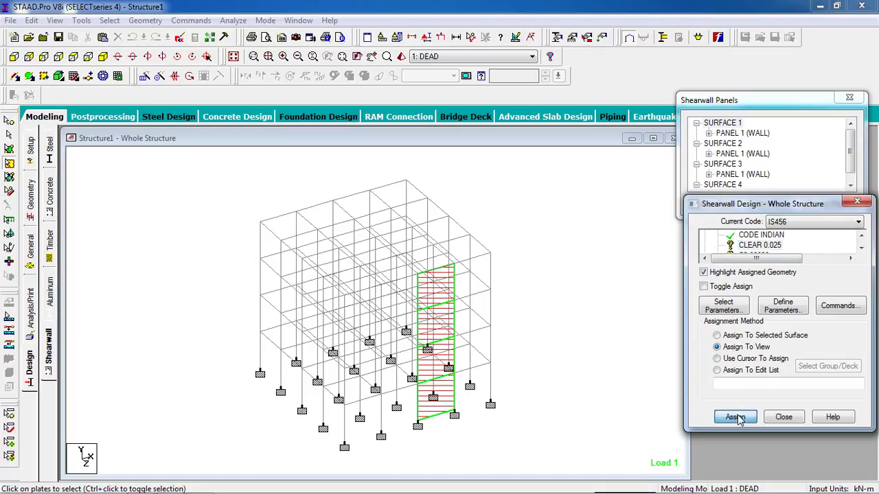
click(775, 346)
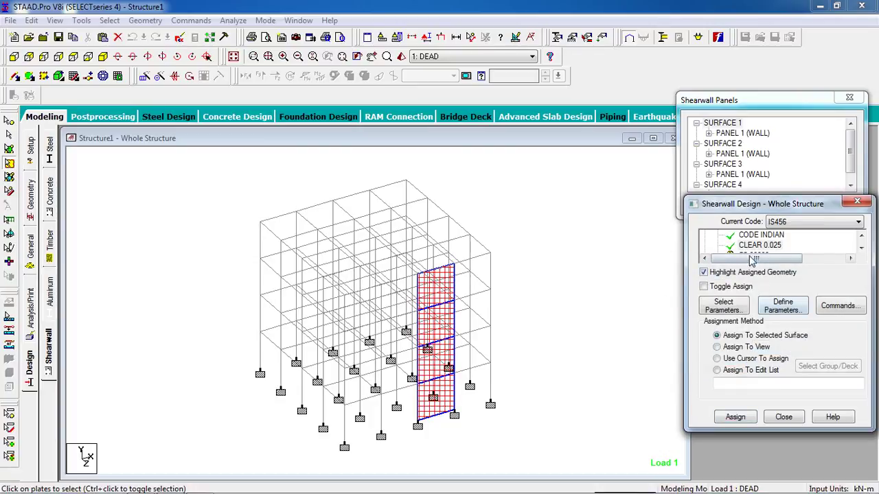
- Assign the FC 20000 concrete strength parameter to all shear wall surfaces in the view
click(757, 246)
click(861, 248)
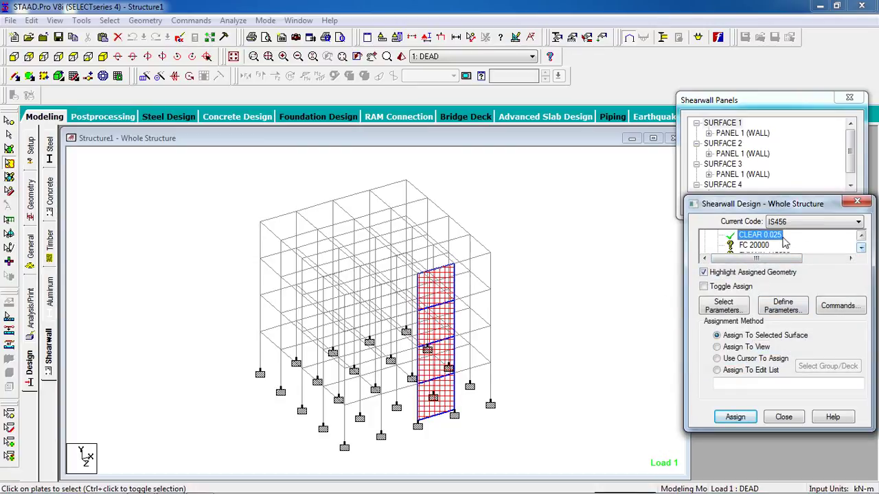
click(753, 245)
click(717, 346)
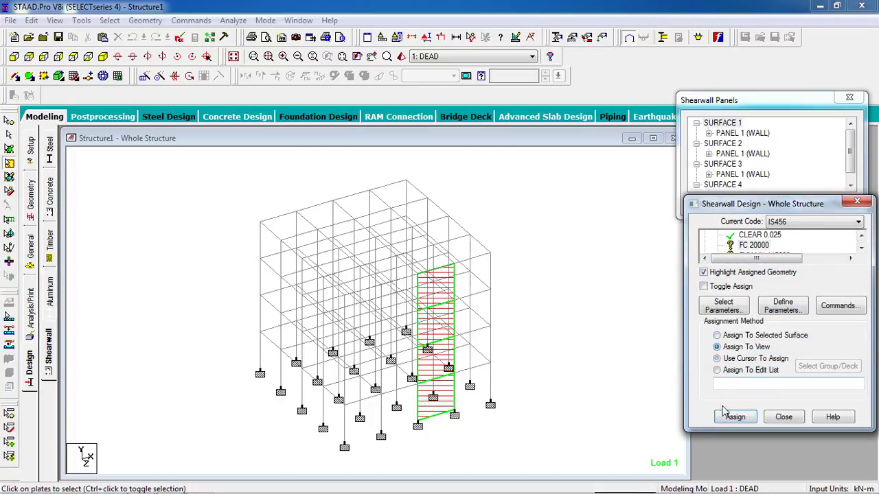
click(735, 416)
click(779, 348)
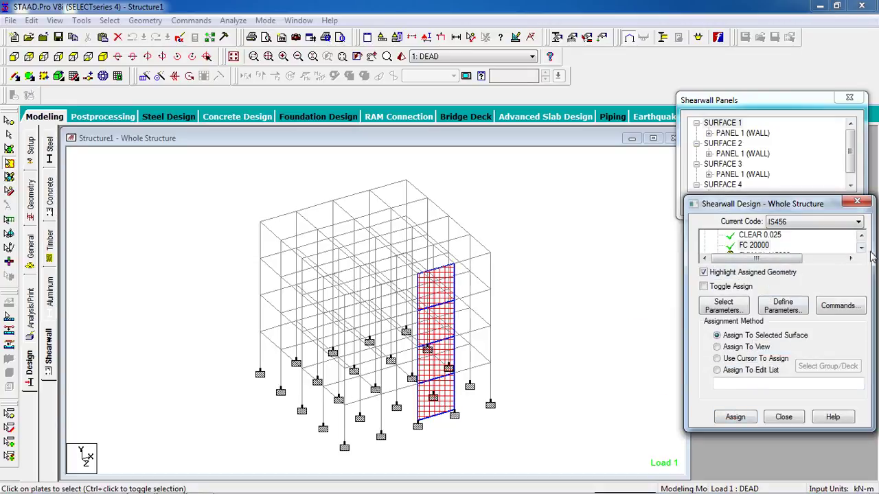
- Assign the FYMAIN 415000 steel strength parameter to all shear wall surfaces in the view
click(861, 248)
click(776, 245)
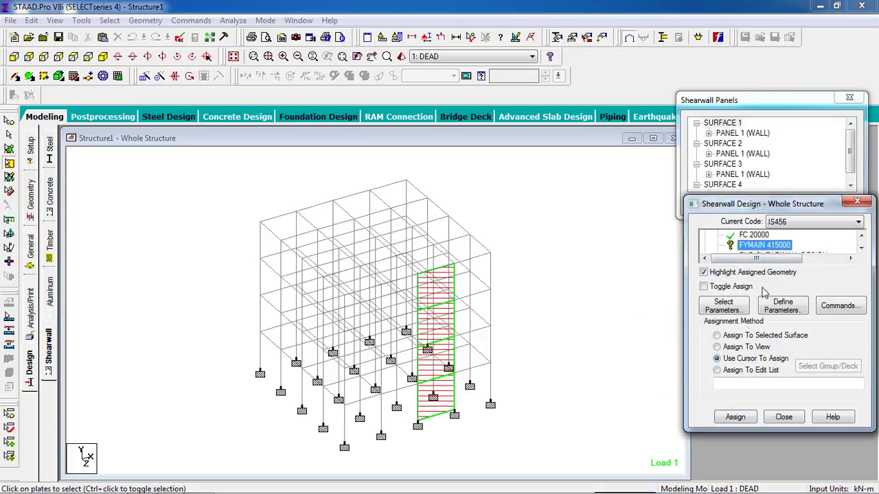
click(744, 347)
click(734, 416)
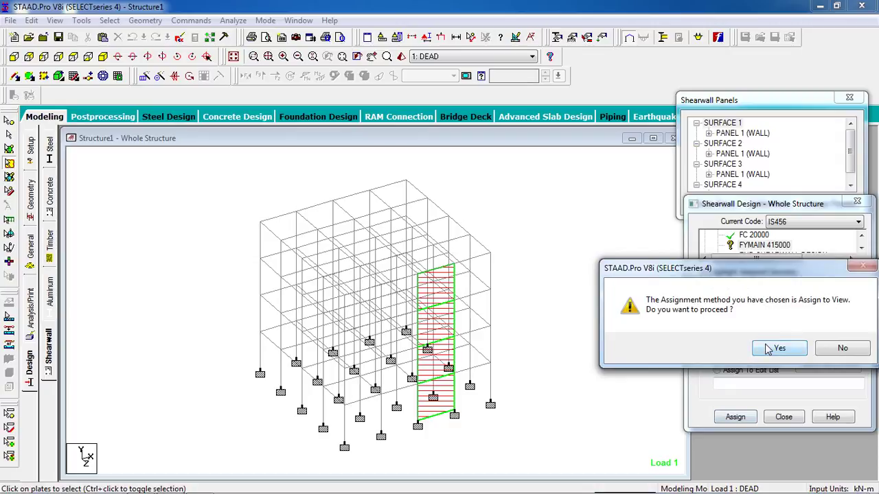
click(768, 350)
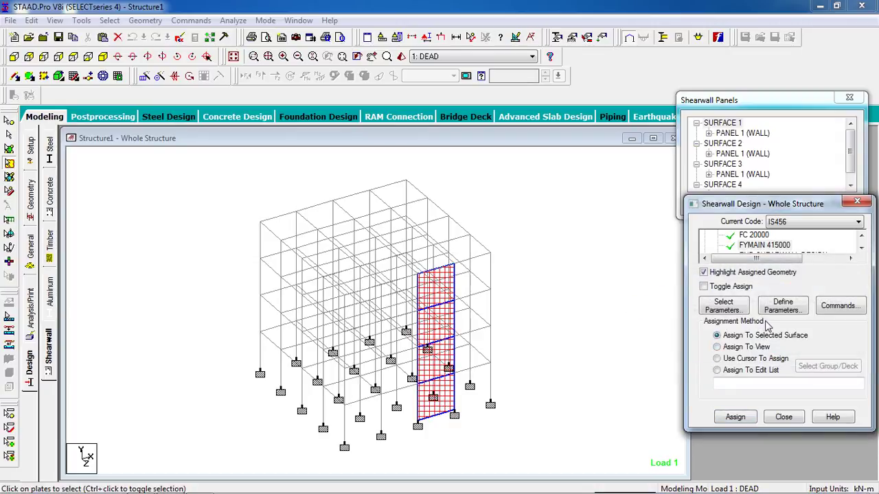
- Open the FYMAIN parameter for editing and save it with a yield strength of 415000 kN/m2
double_click(752, 246)
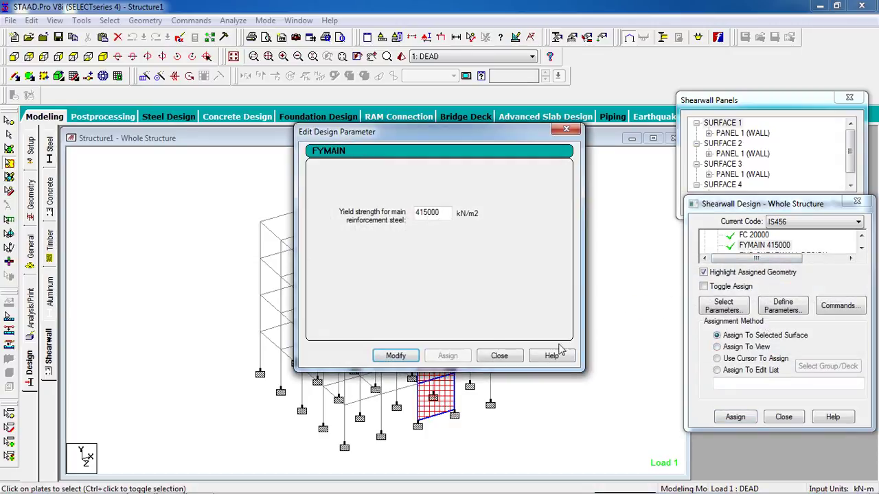
click(395, 355)
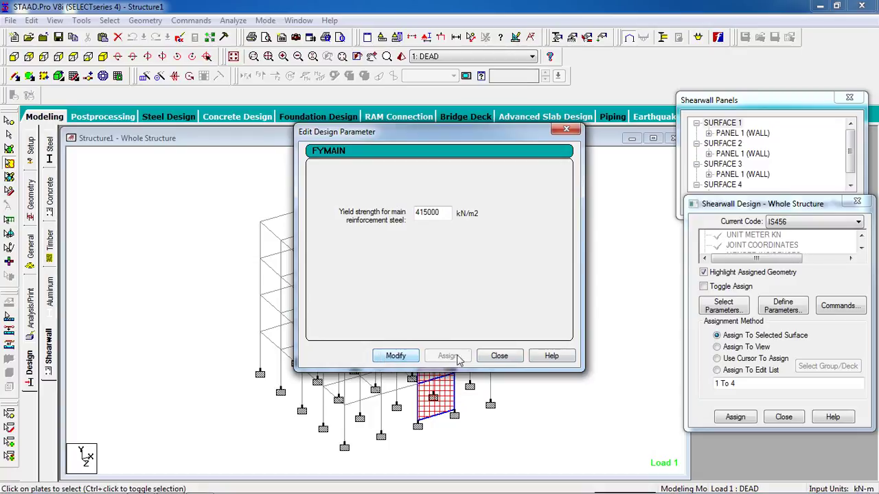
click(499, 355)
- Delete the FYMAIN 415000 command from the shear wall design parameters
click(861, 248)
click(861, 250)
click(861, 250)
click(861, 250)
click(860, 235)
click(860, 235)
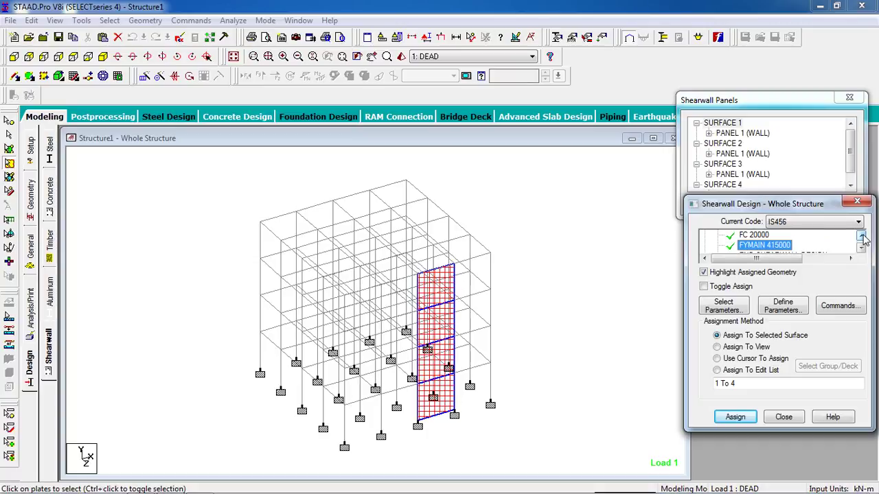
right_click(760, 252)
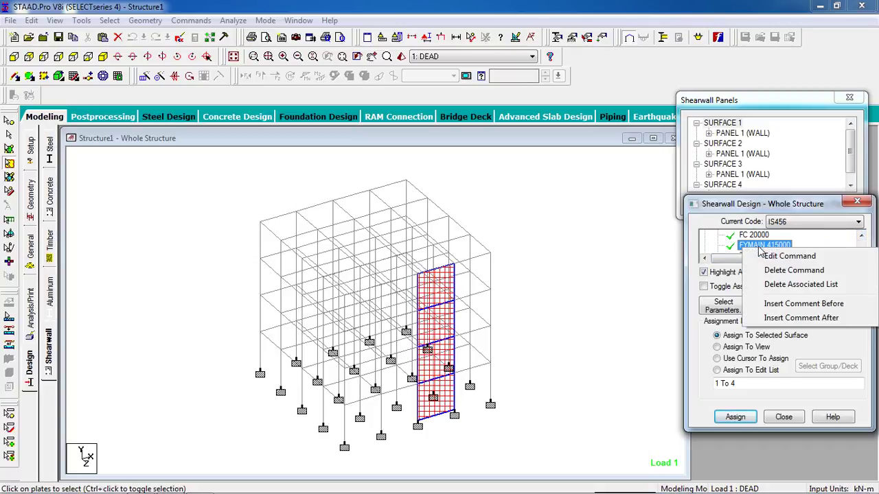
click(782, 270)
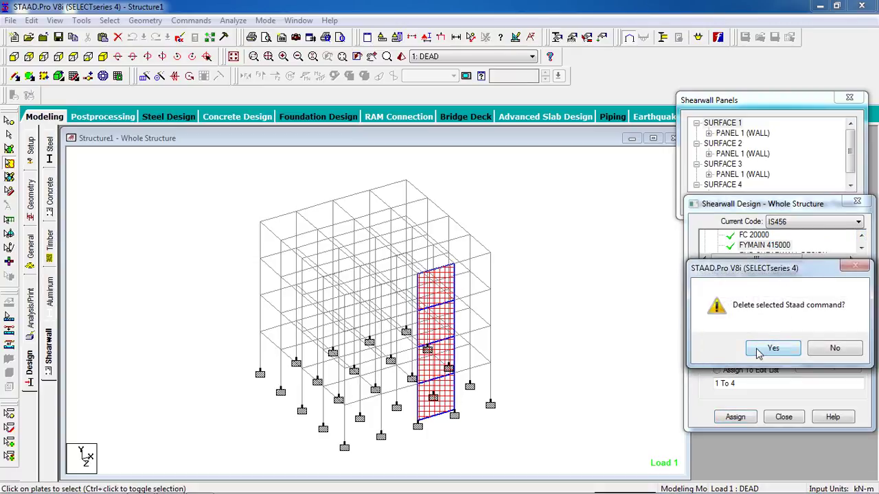
click(758, 351)
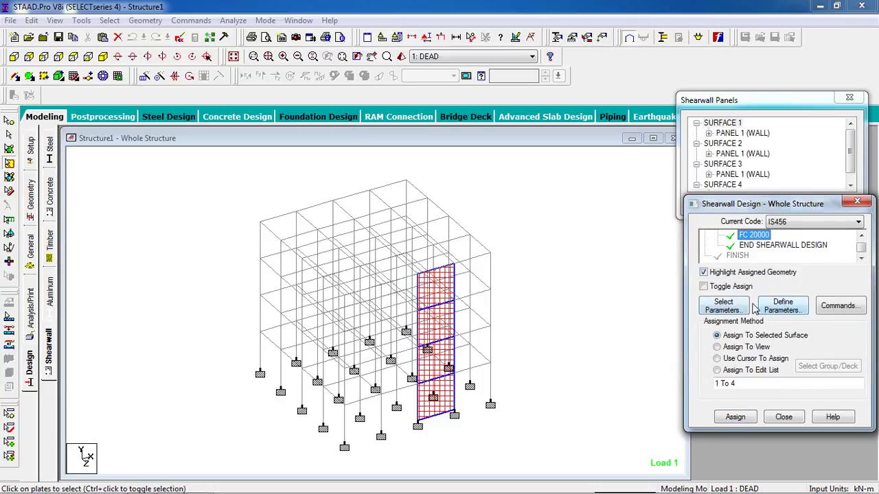
- Define the FYMAIN parameter again with a main reinforcement yield strength of 415000 kN/m2
click(779, 308)
click(285, 173)
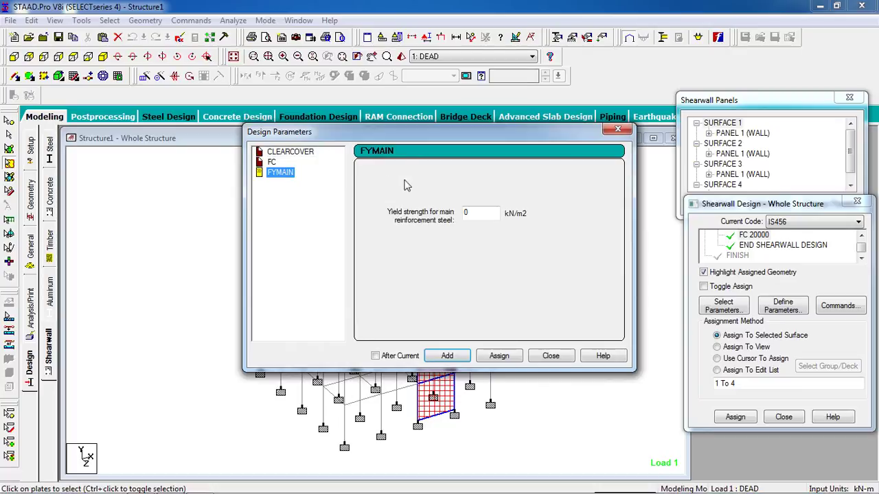
key(Tab)
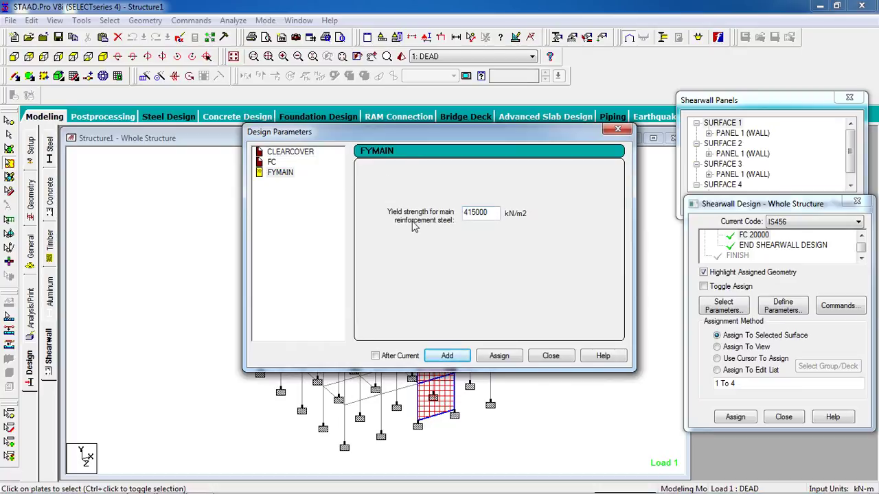
click(448, 354)
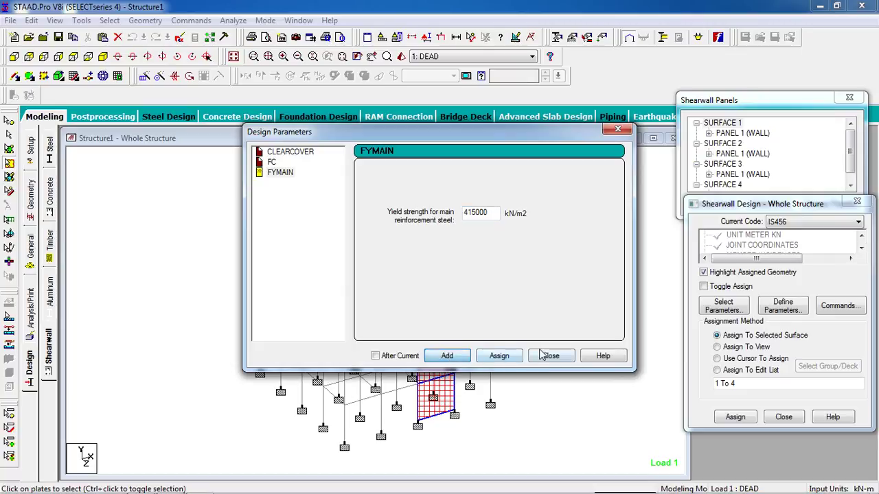
click(550, 356)
- Assign the newly added FYMAIN 415000 parameter to every shear wall surface using the Assign To View method
click(861, 247)
click(862, 248)
click(862, 248)
click(861, 249)
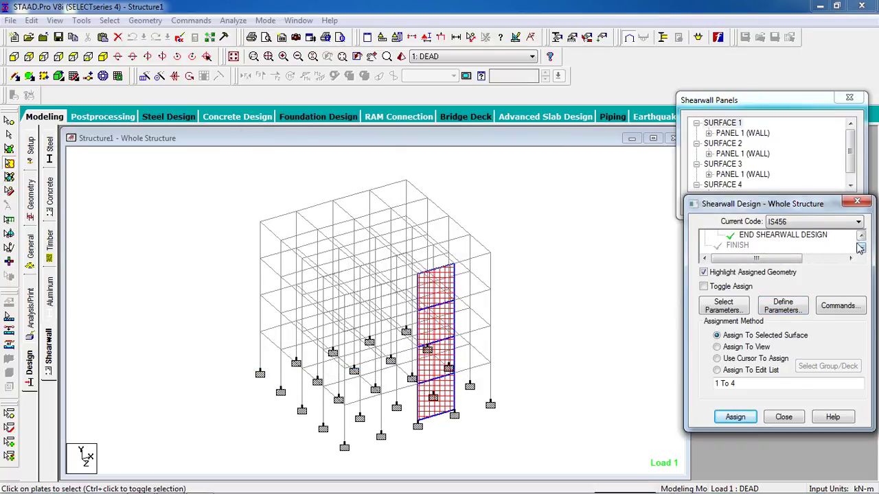
click(861, 236)
click(861, 236)
click(764, 245)
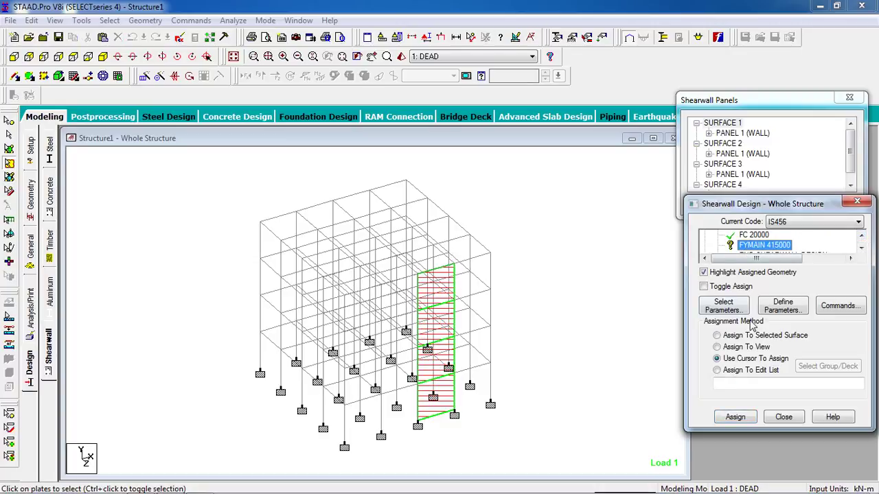
click(751, 347)
click(735, 417)
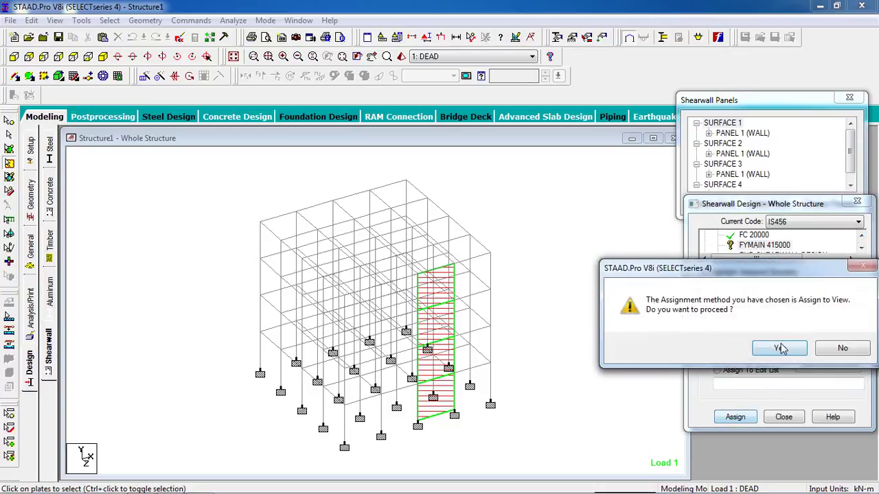
click(776, 348)
- Add the DESIGN SHEARWALL command to the shear wall design
click(862, 250)
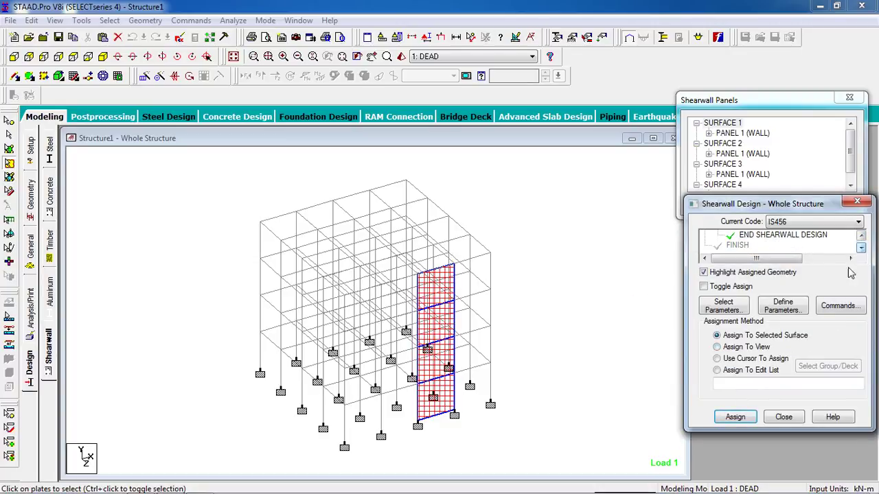
click(838, 306)
drag(635, 206, 614, 200)
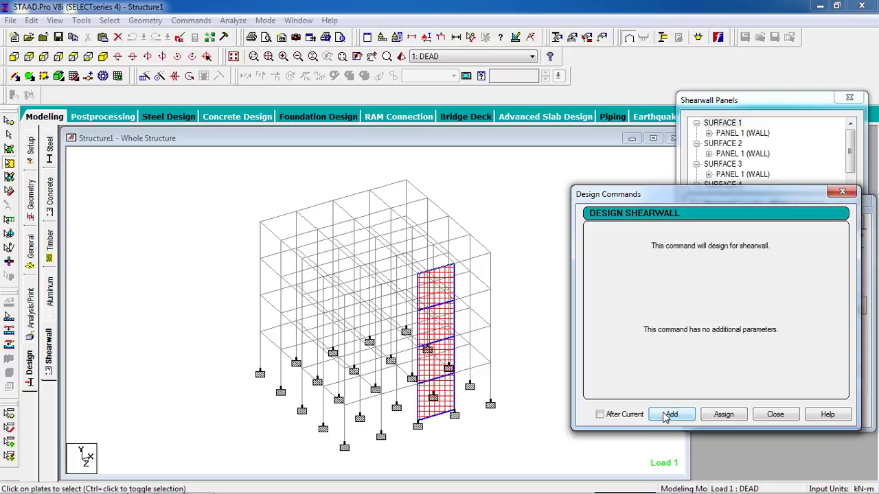
click(774, 413)
- Assign the DESIGN SHEARWALL command to the four selected wall surfaces, allowing the auto-save of the file
click(862, 249)
click(862, 248)
click(862, 248)
click(861, 249)
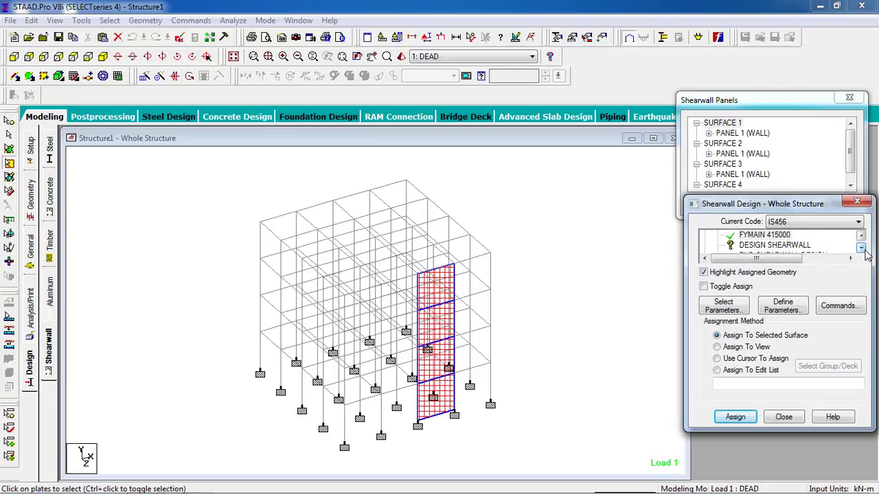
click(792, 247)
click(443, 287)
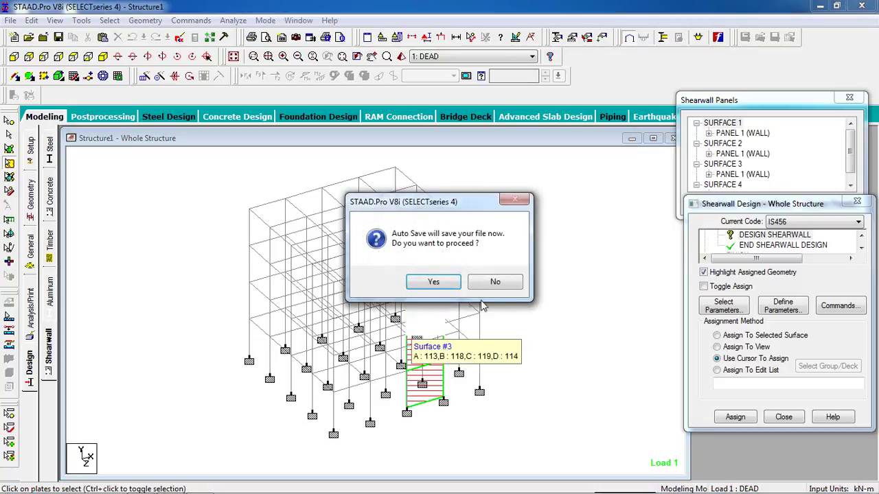
click(445, 282)
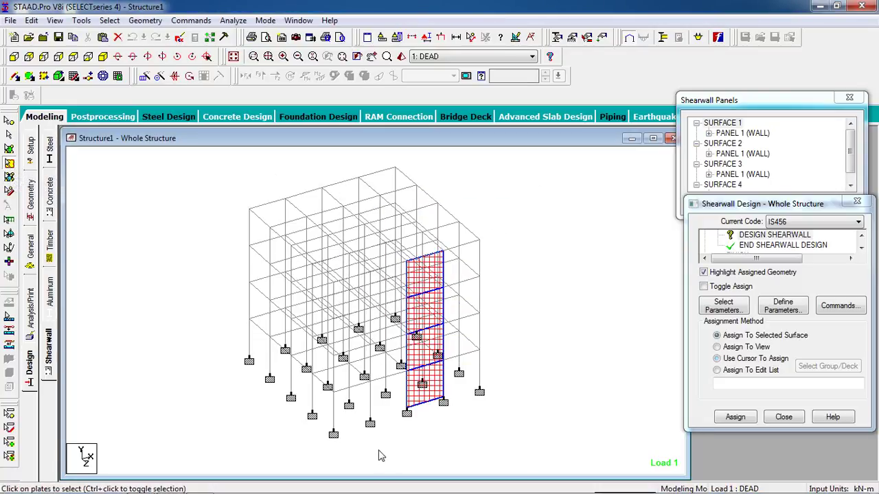
click(775, 235)
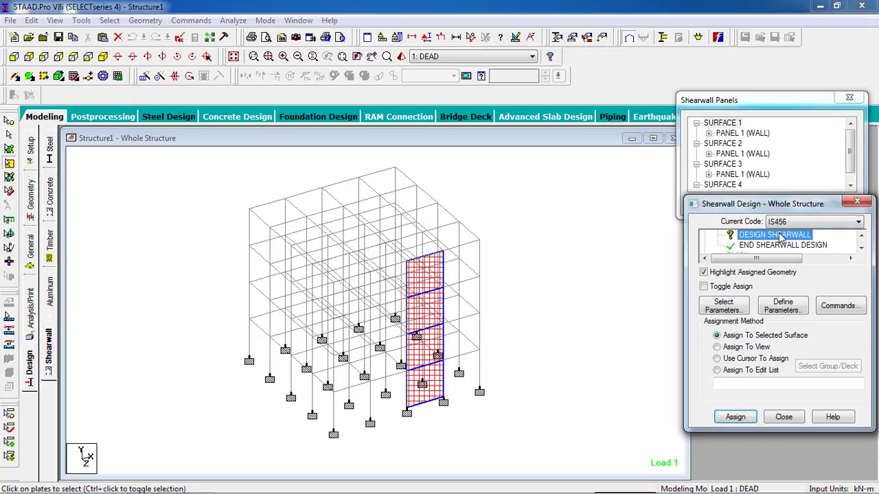
click(741, 420)
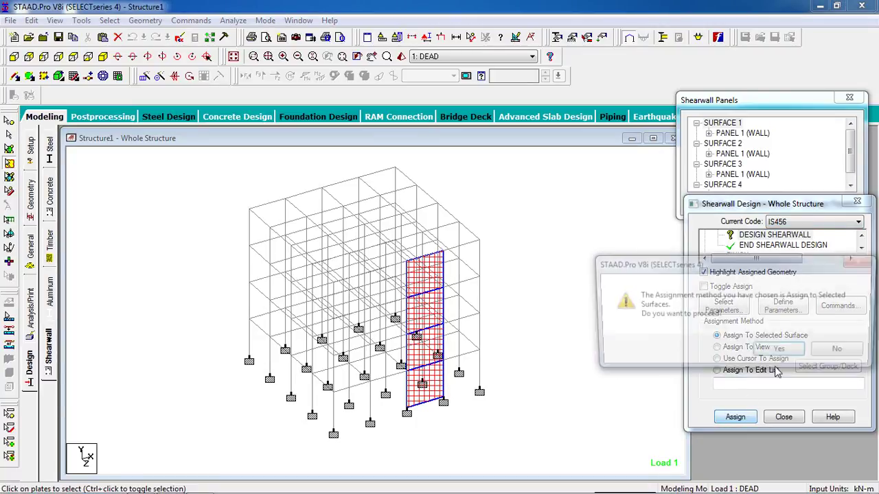
click(726, 352)
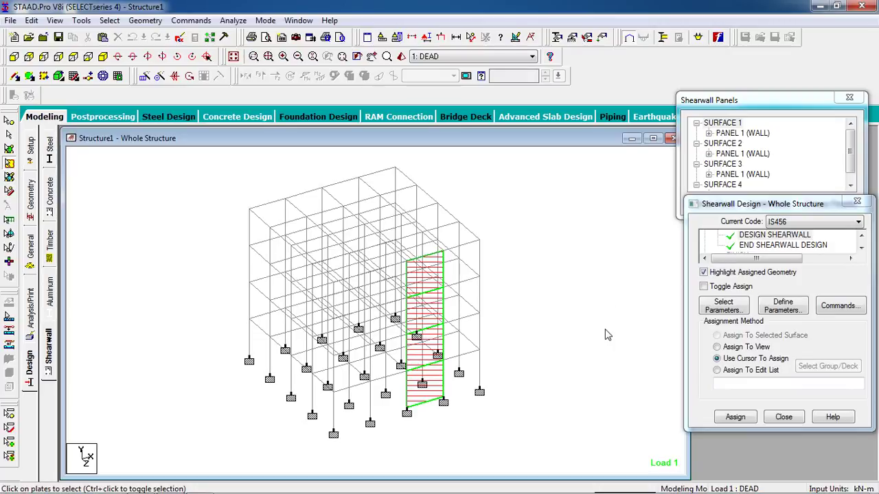
- Add a Perform Analysis command with the No Print option
click(192, 20)
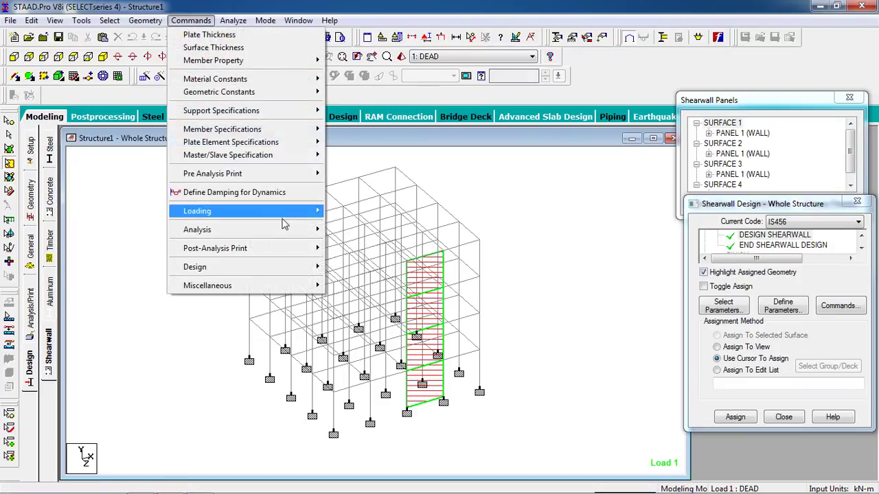
click(334, 234)
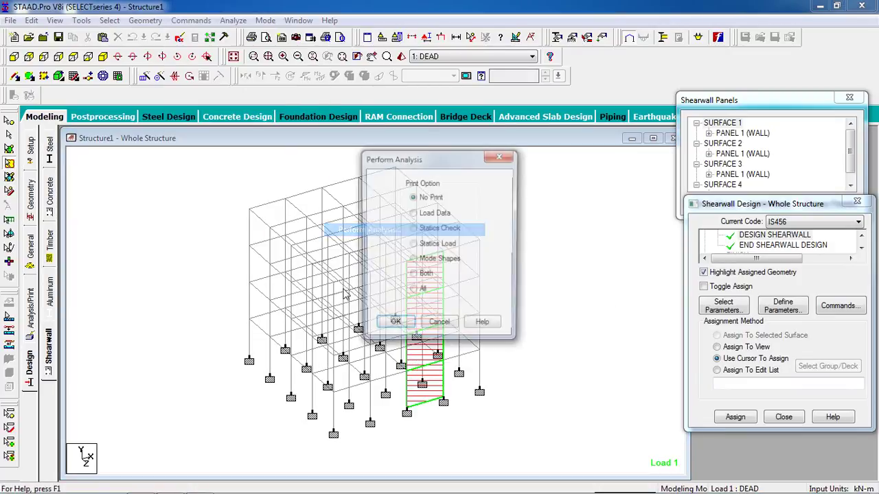
click(394, 326)
- Run the analysis and open its output file once it finishes
click(233, 19)
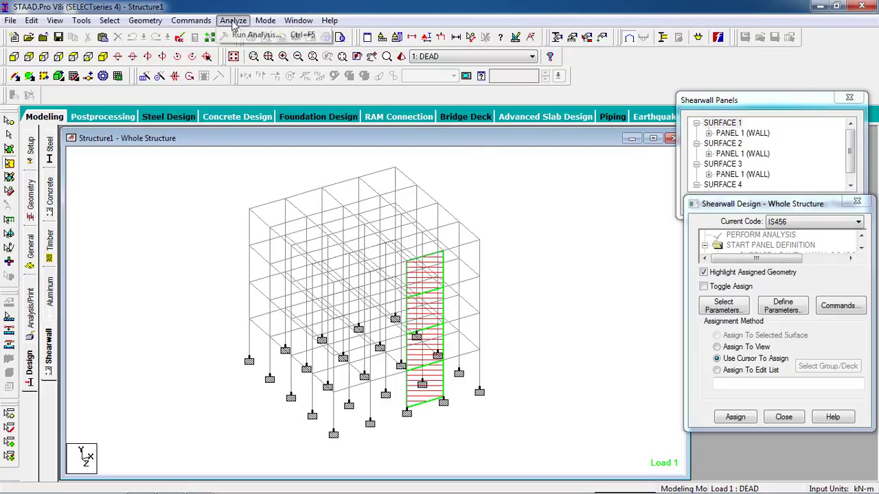
click(250, 32)
click(361, 271)
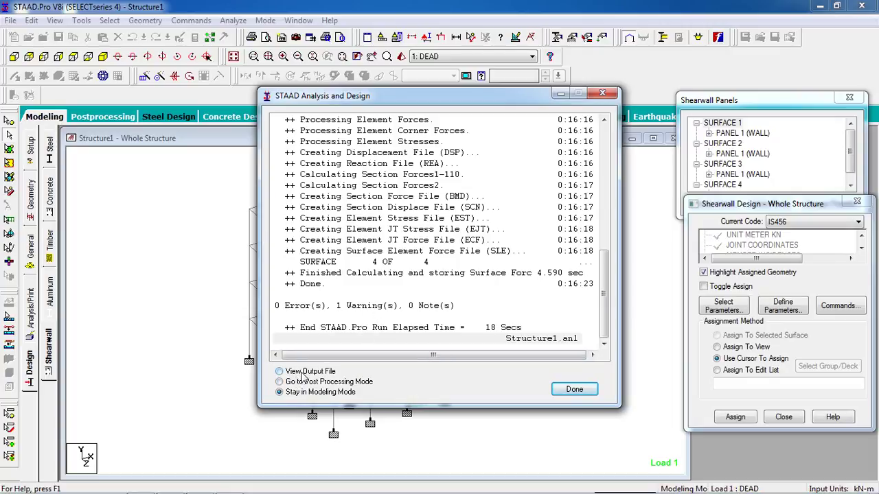
click(302, 372)
click(567, 390)
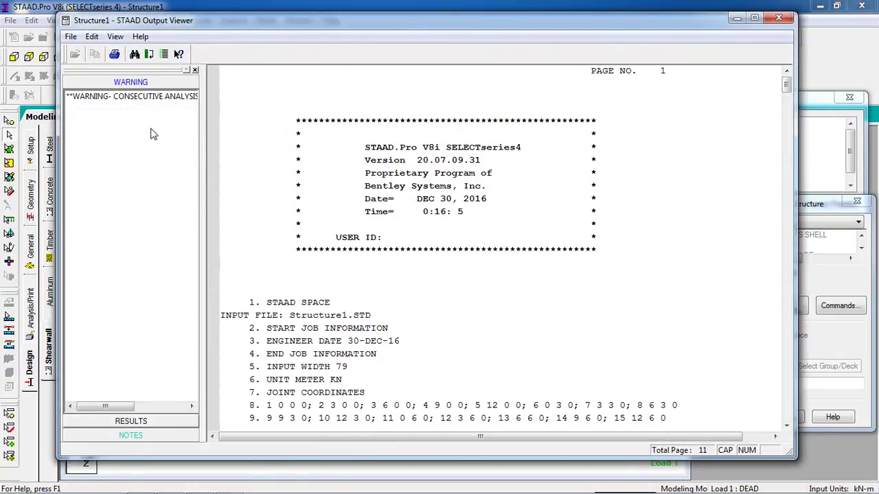
- Examine the consecutive-analysis warning, the shear wall design commands and the reinforcing summaries of the wall panels in the output file
click(157, 107)
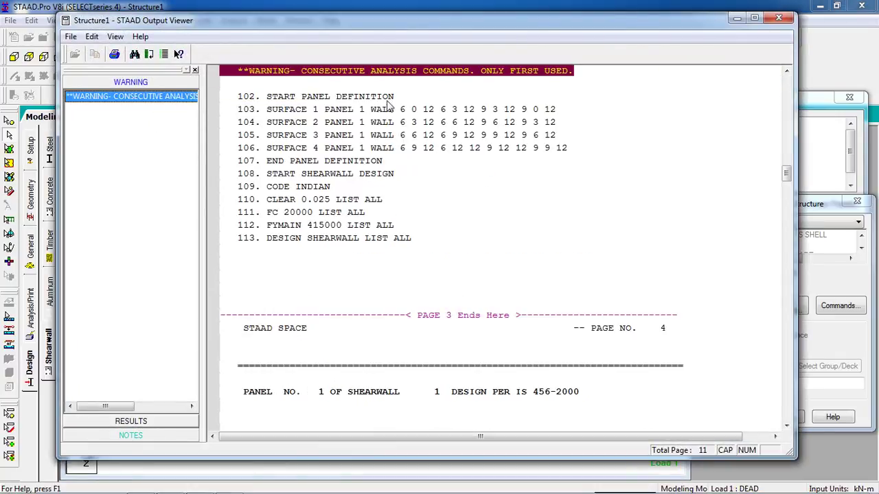
click(419, 113)
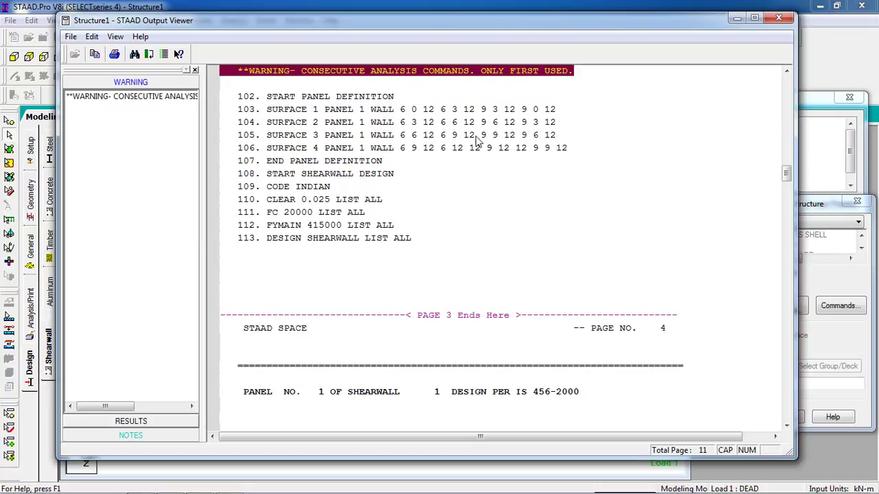
click(454, 202)
scroll(455, 206, up, 3)
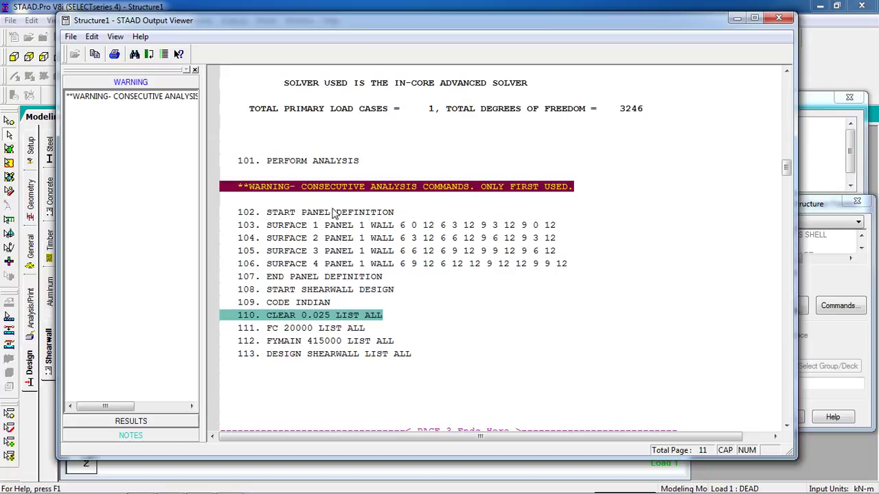
scroll(332, 274, down, 20)
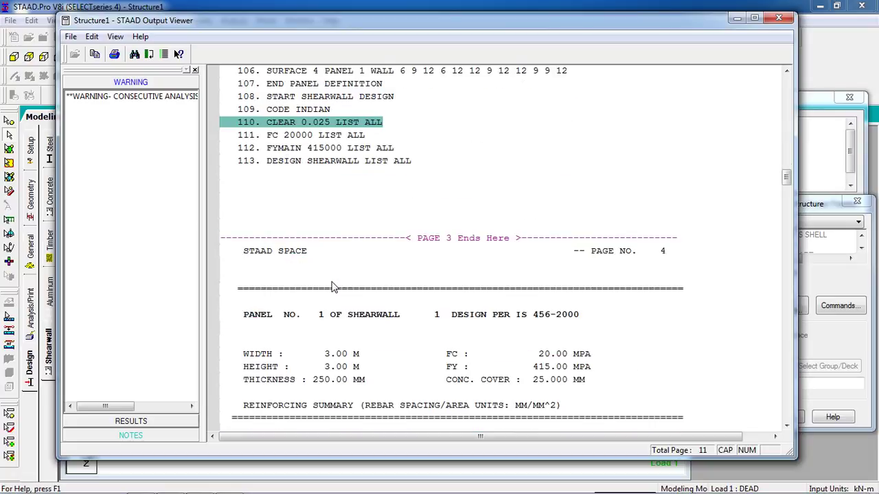
scroll(331, 287, down, 20)
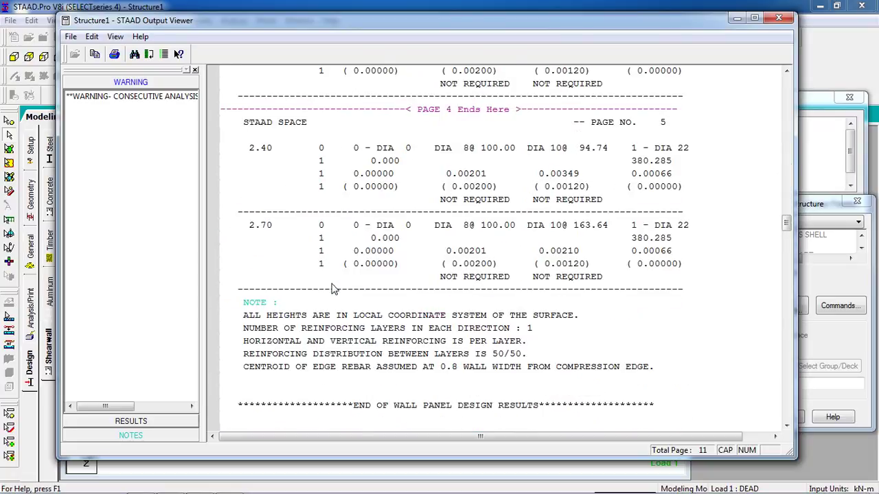
scroll(327, 302, down, 20)
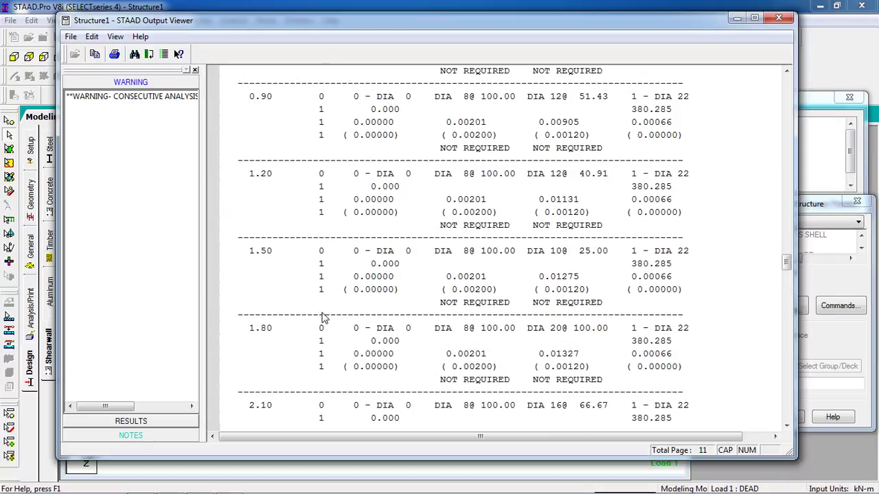
scroll(324, 317, down, 4)
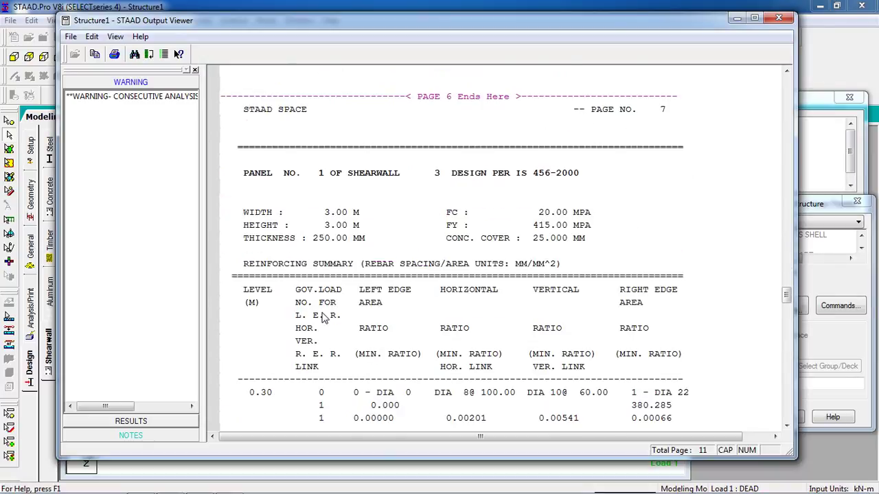
scroll(324, 318, down, 9)
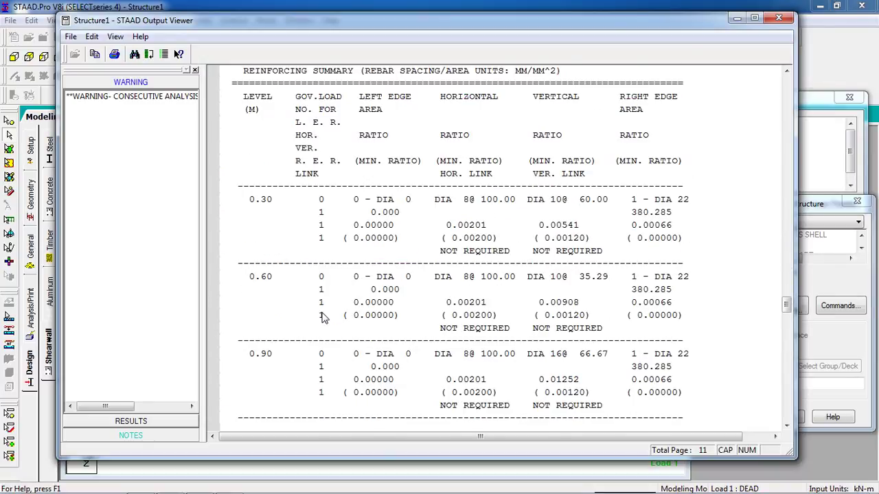
- Locate the SHEARWALL DESIGN results in the output, inspect the reinforcement at the 0.60 m level, and close the output file
click(120, 422)
click(122, 116)
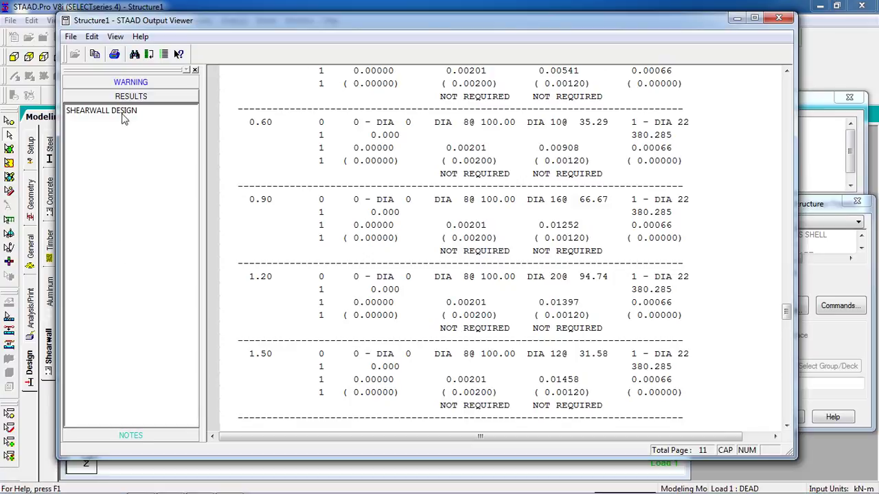
click(519, 278)
scroll(520, 280, down, 18)
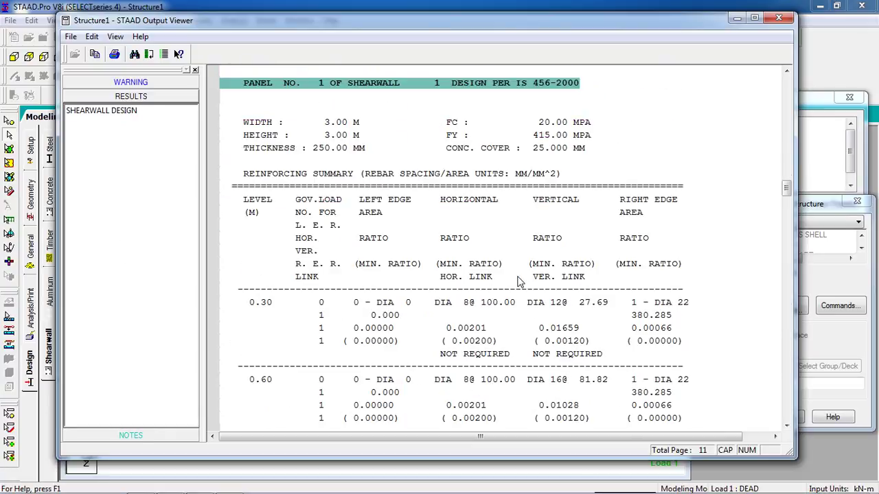
scroll(519, 281, down, 20)
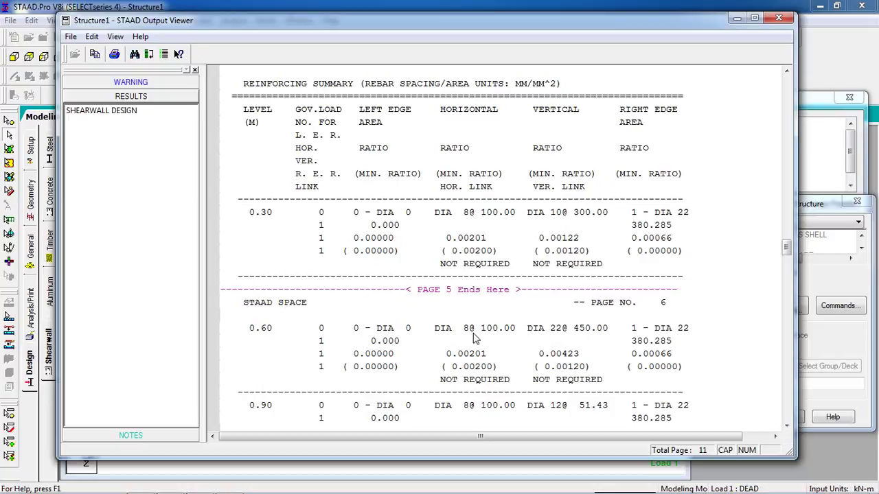
click(474, 332)
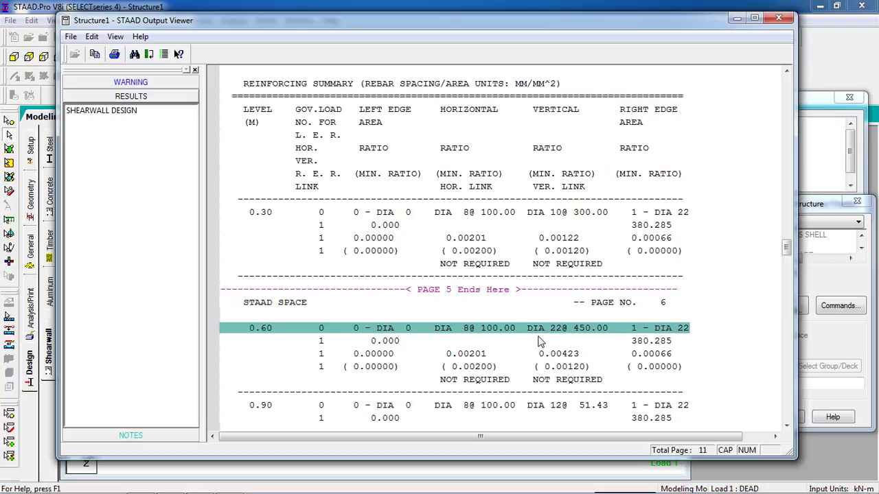
click(778, 19)
- Switch to postprocessing with load case 1 DEAD as the selected result case
middle_drag(526, 382, 361, 309)
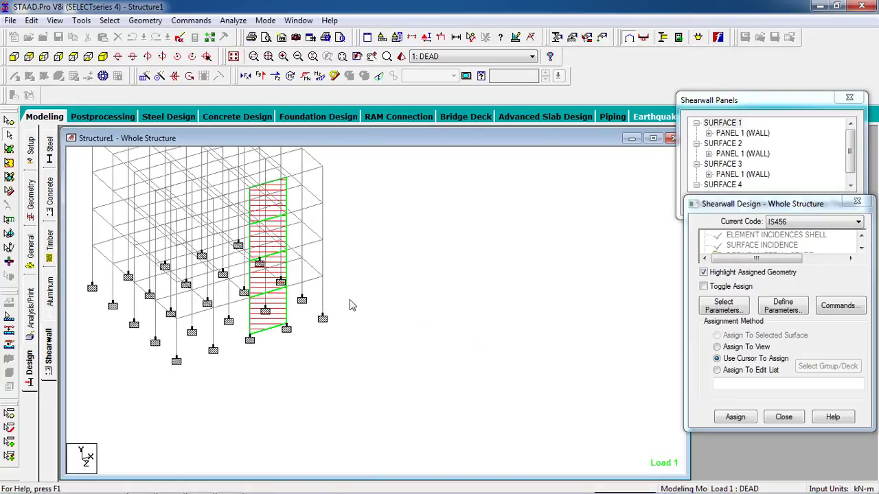
click(124, 119)
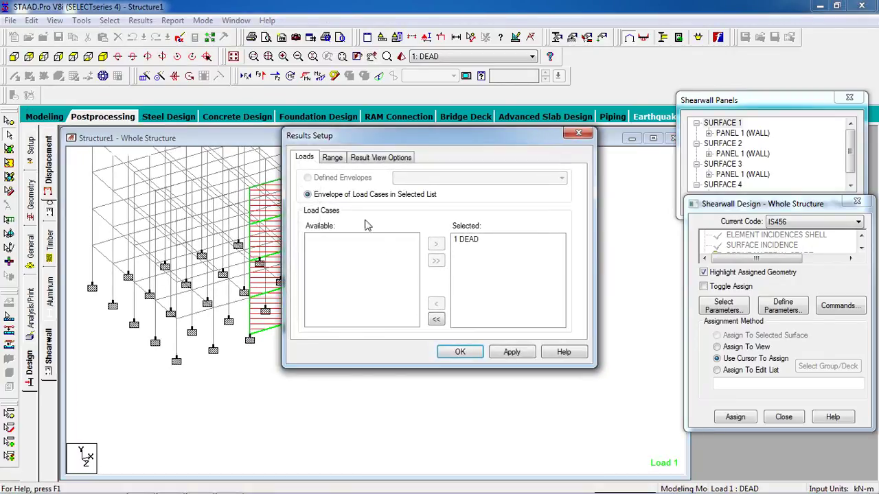
click(457, 351)
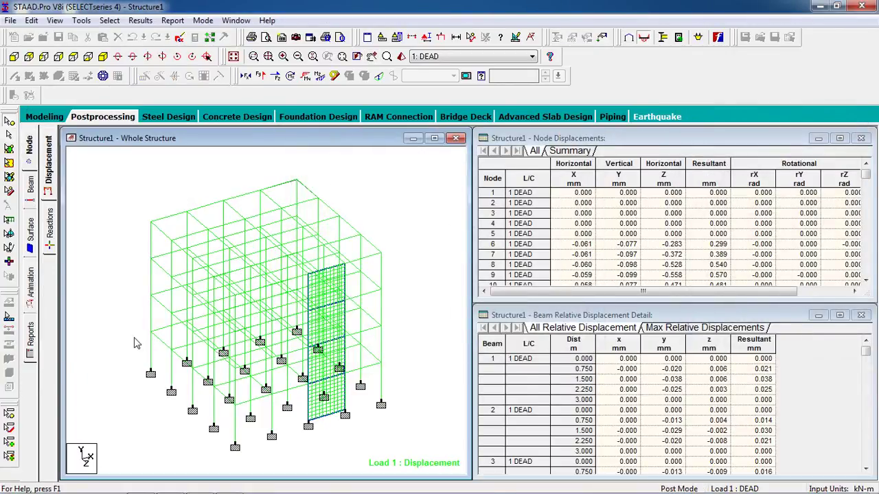
- Display the Max Absolute stress contour as a Normal Fill on the shear wall surfaces for load case 1: DEAD
click(30, 233)
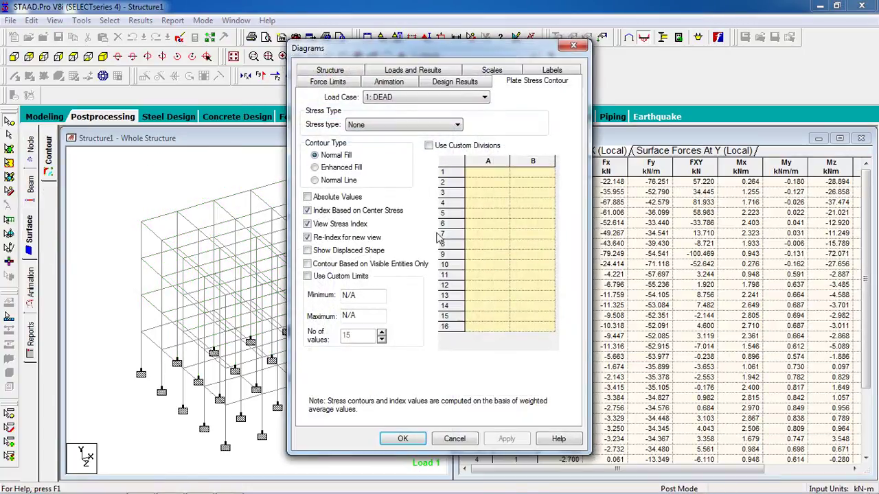
click(413, 125)
click(384, 148)
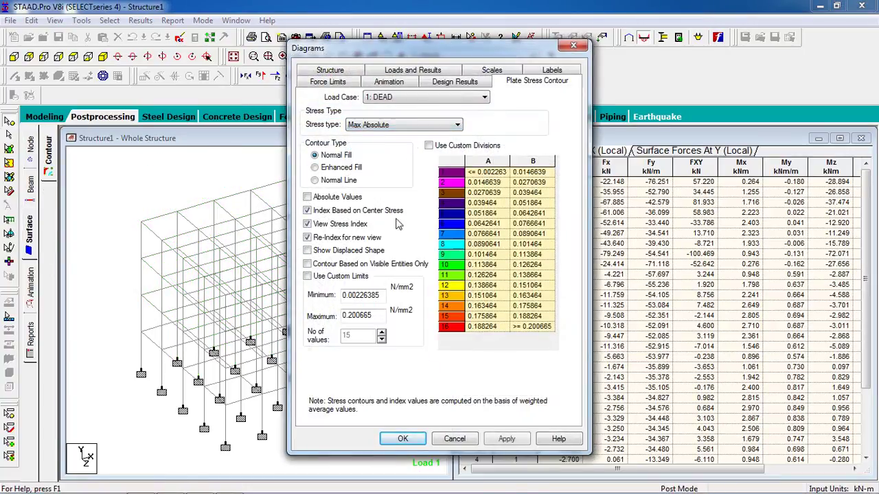
click(492, 444)
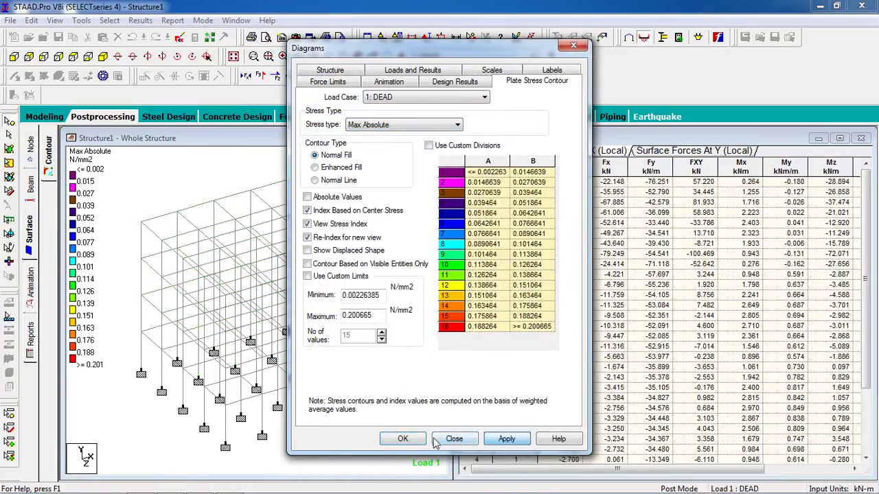
click(404, 439)
middle_drag(361, 401, 353, 359)
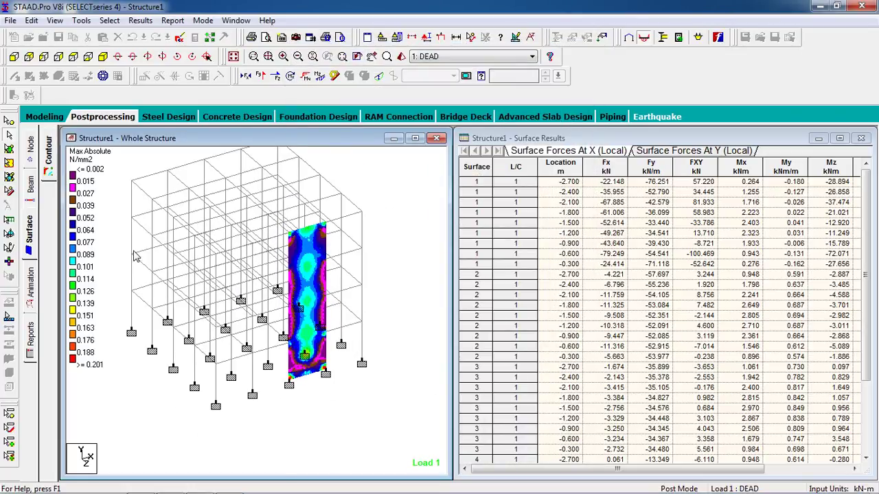
- Open the report setup and switch the available report items to the Output category
click(31, 343)
click(386, 199)
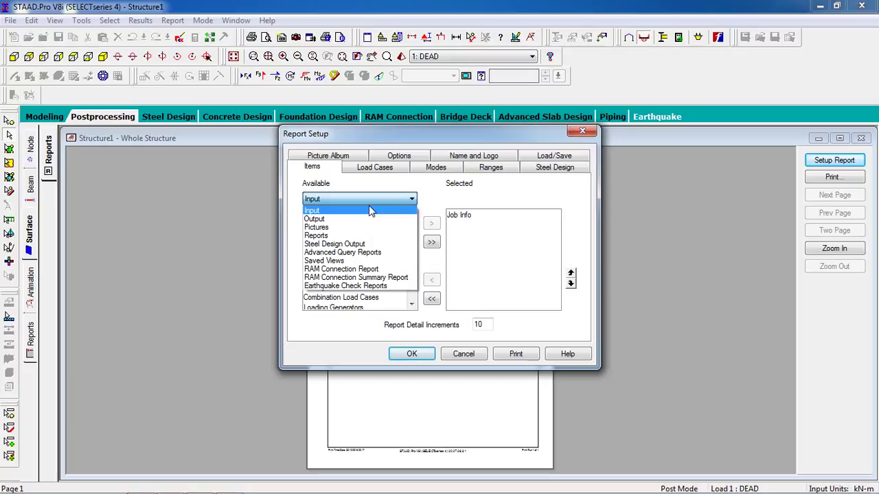
click(370, 174)
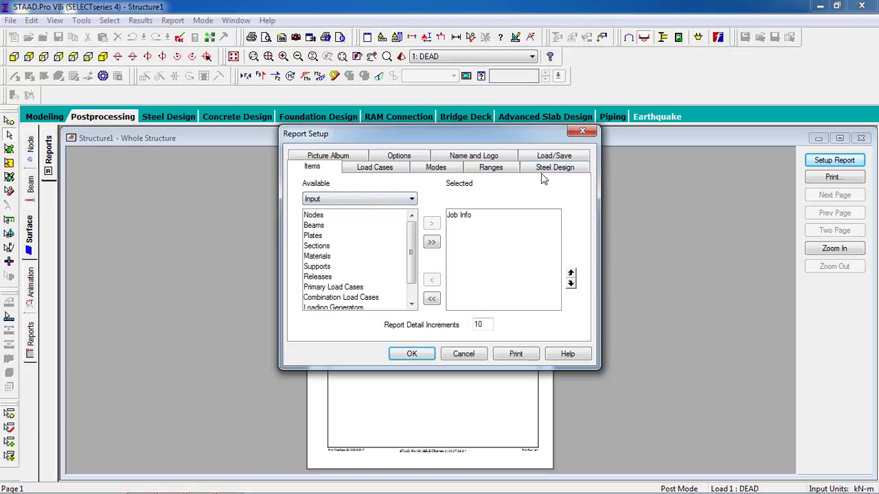
click(378, 200)
click(370, 219)
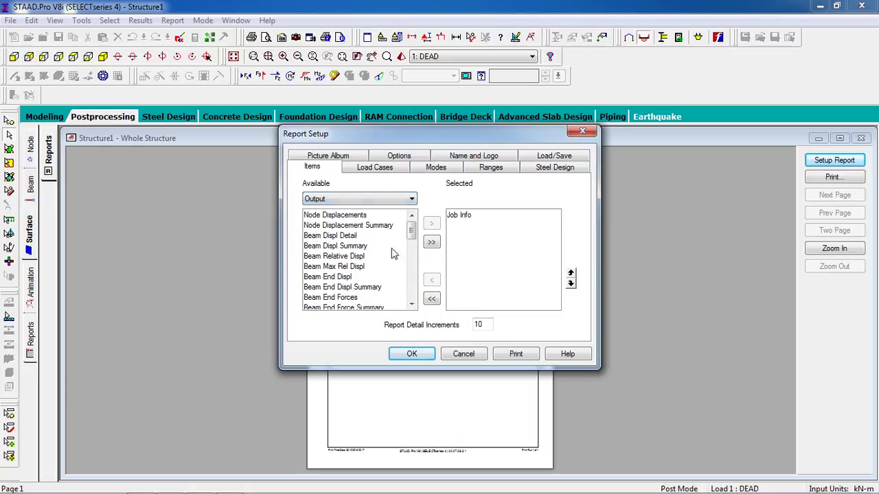
- Look through the available output report items, including the reaction, failed members, shear wall, plate stress and beam force tables
scroll(412, 238, down, 1)
drag(411, 237, 410, 290)
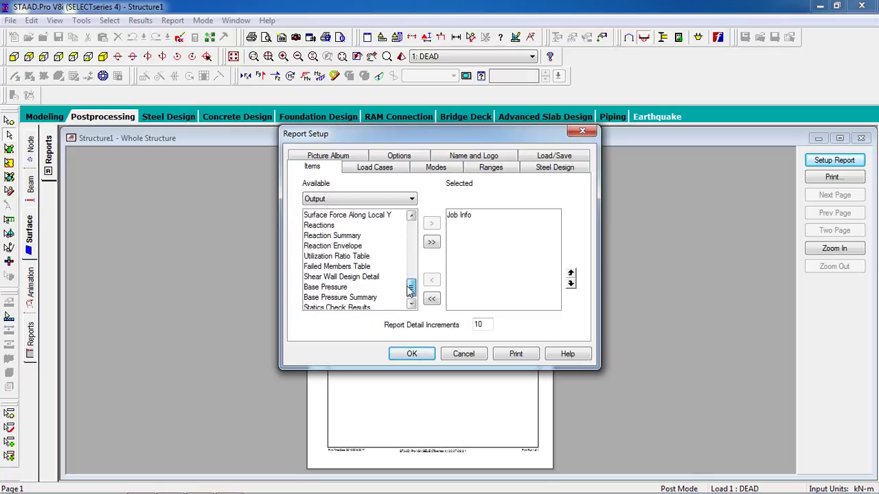
click(364, 237)
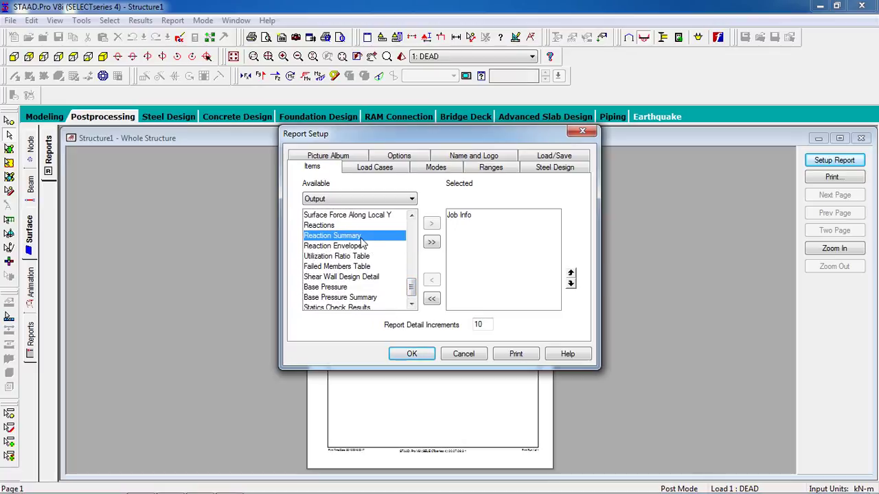
click(354, 227)
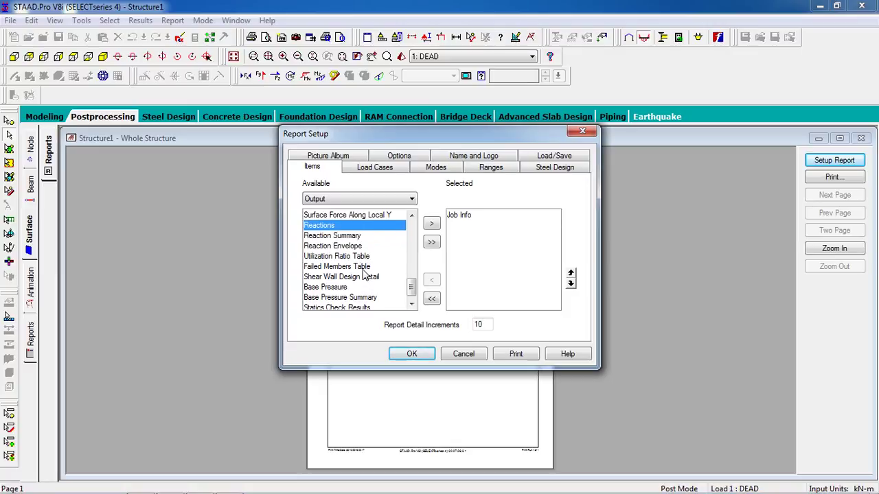
click(340, 268)
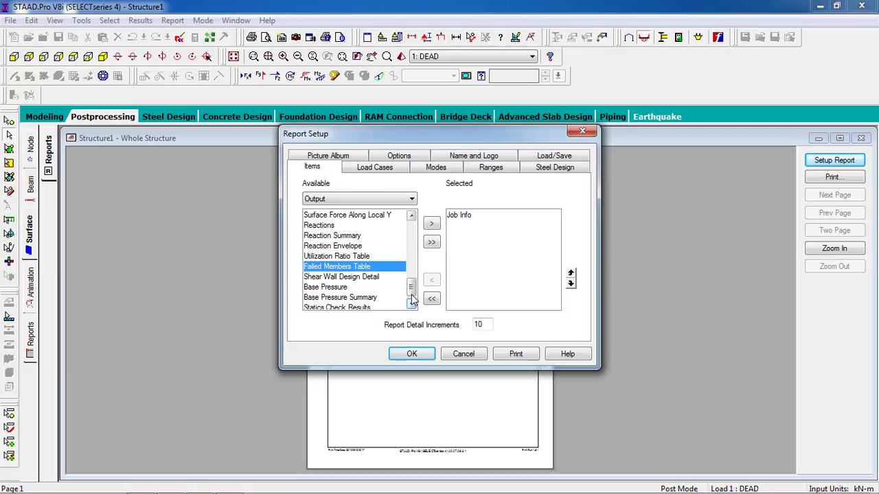
mouse_move(414, 289)
mouse_down()
mouse_move(414, 305)
mouse_move(412, 281)
mouse_move(422, 278)
mouse_up()
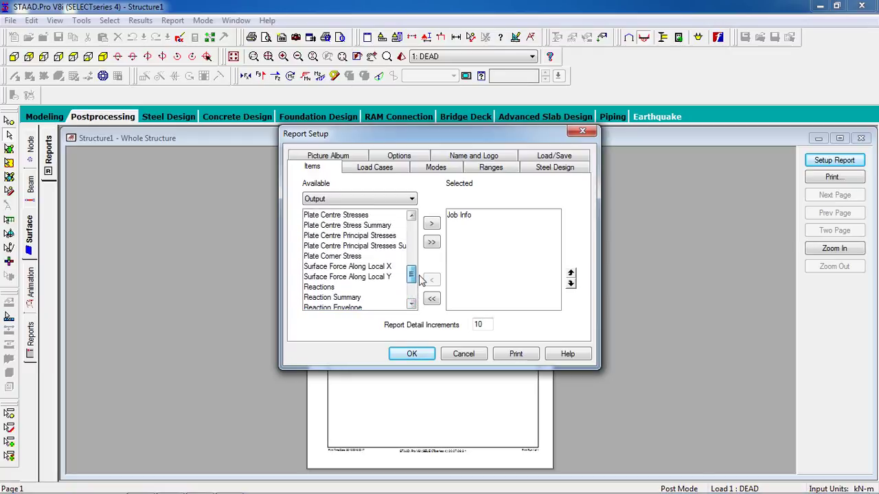
click(385, 259)
click(380, 217)
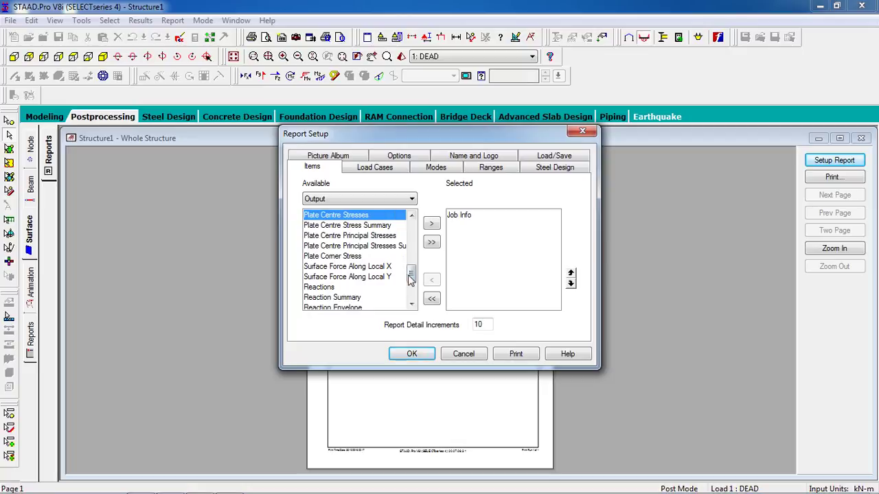
drag(411, 279, 411, 266)
key(Up)
key(Up)
key(Up)
key(Up)
key(Up)
key(Up)
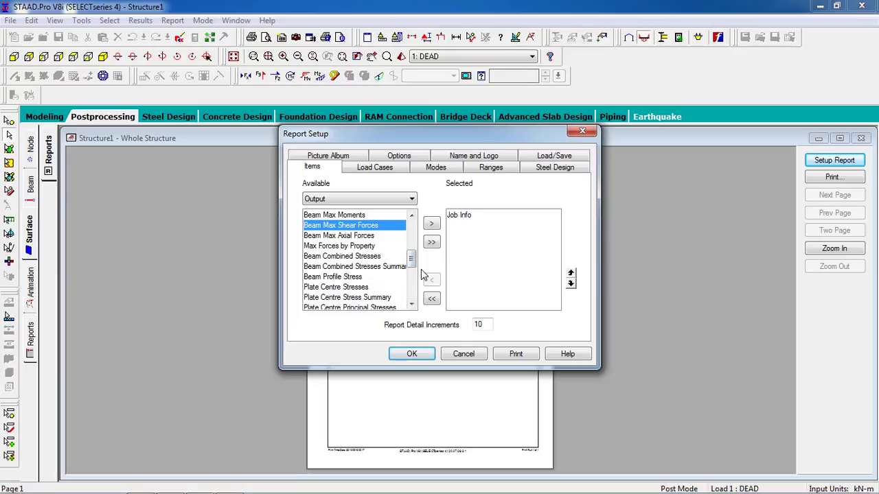
- Add all available output items to the report, generate it, and enlarge the page showing the node displacements table
drag(411, 268, 410, 233)
click(362, 235)
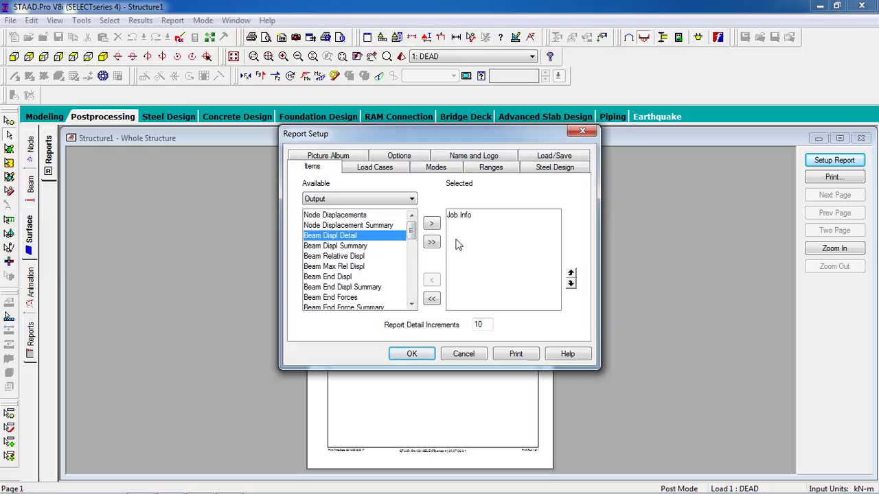
click(432, 243)
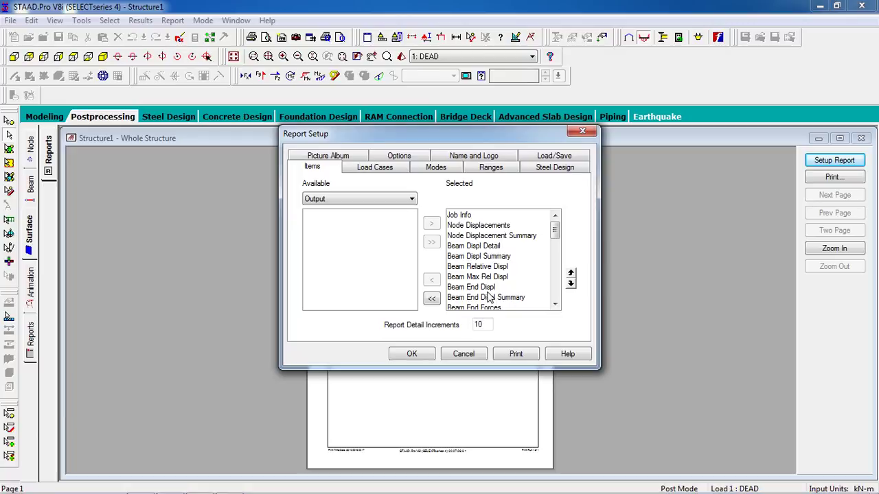
drag(555, 230, 555, 291)
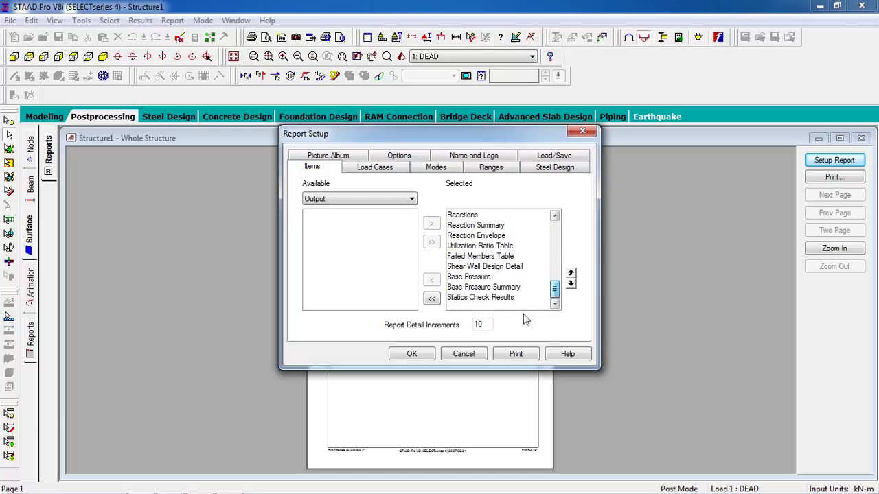
click(412, 354)
click(431, 382)
click(431, 382)
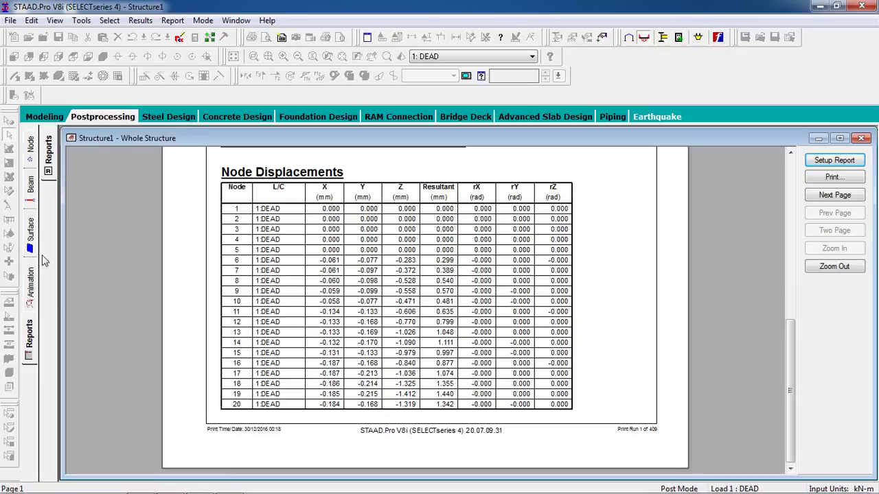
- Return from the report to the node displacement results and show the axial force diagram on the whole structure
click(79, 121)
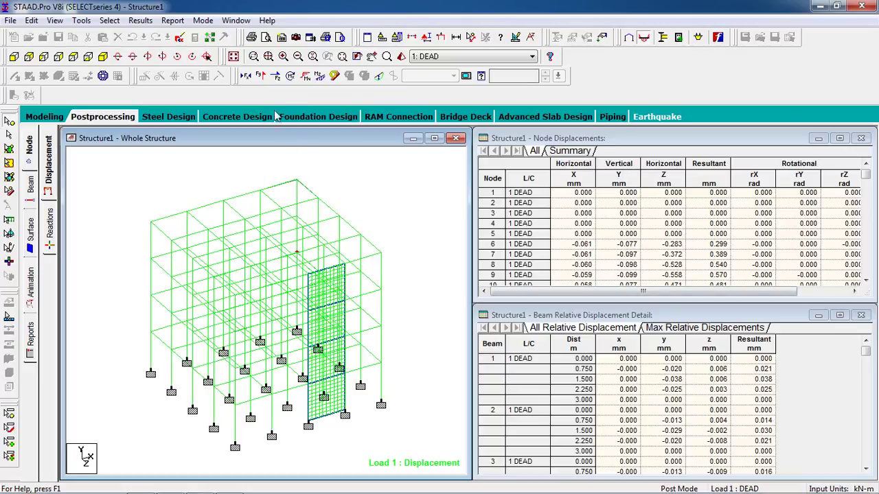
click(247, 76)
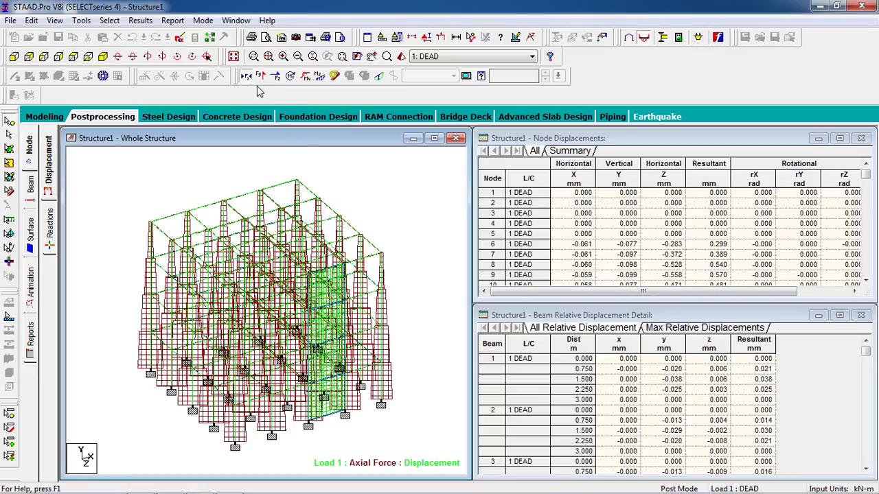
- Review the Shear Y diagram on the whole structure, then replace it and the displaced shape with the beam stress display
click(262, 76)
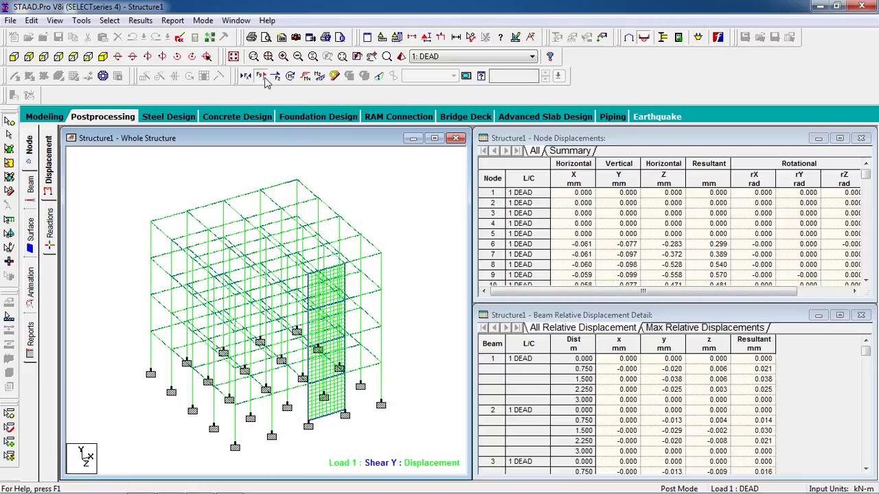
click(264, 77)
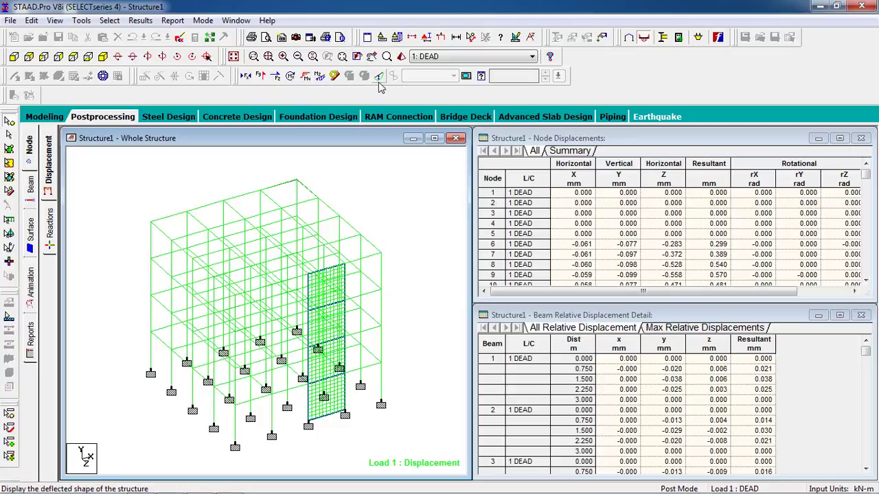
click(334, 76)
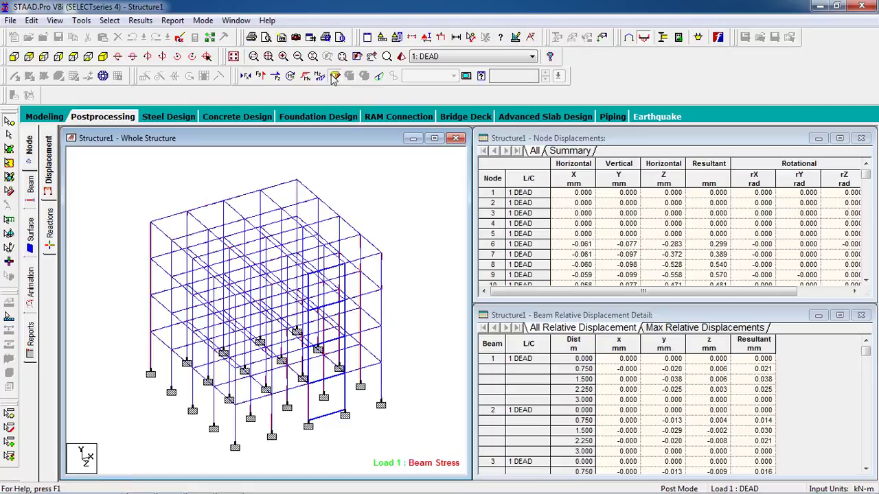
- Review the Bending Y and Bending Z diagrams together with the beam stress, and switch all result diagrams off
click(306, 76)
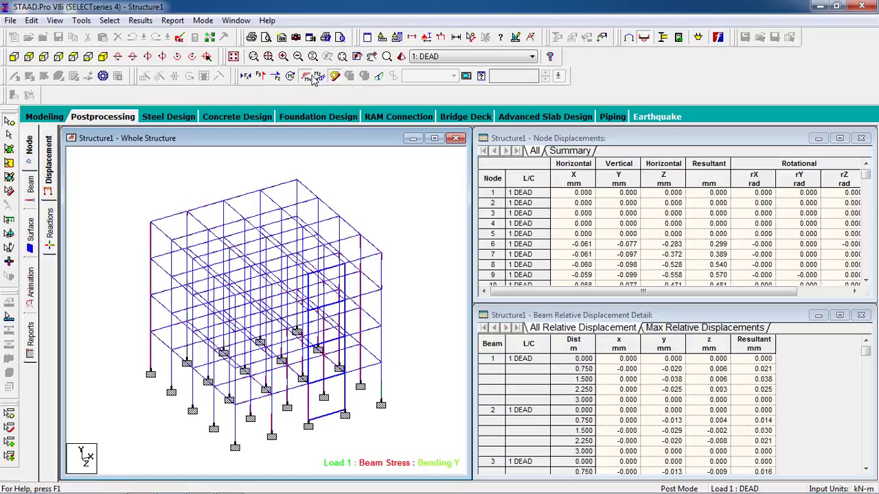
click(320, 79)
click(319, 77)
click(305, 76)
click(334, 76)
click(319, 76)
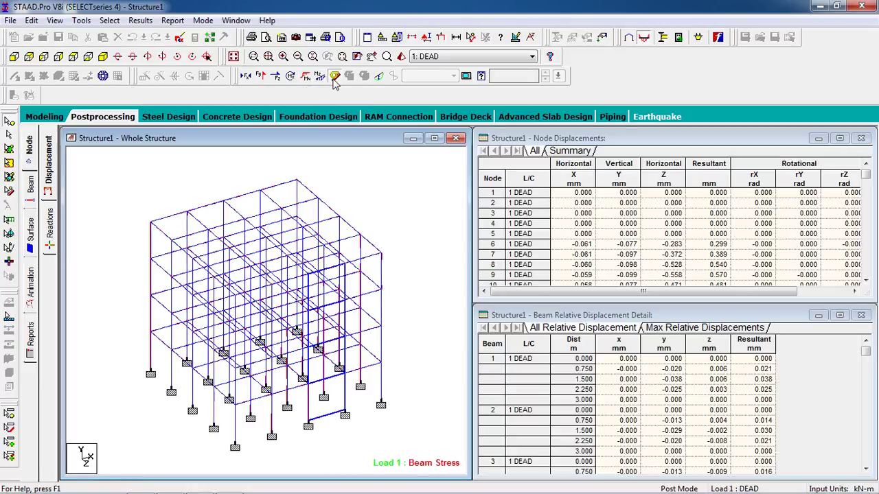
click(335, 76)
scroll(100, 211, down, 1)
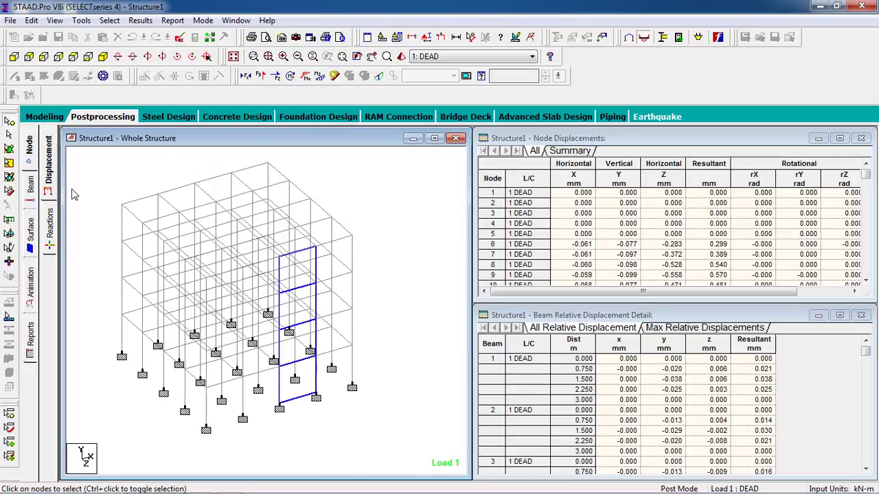
scroll(107, 223, down, 1)
click(143, 344)
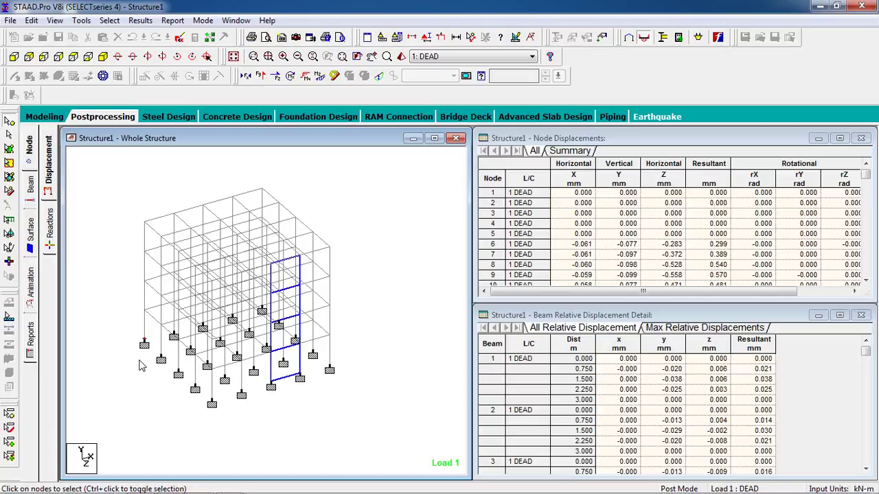
middle_drag(155, 383, 152, 376)
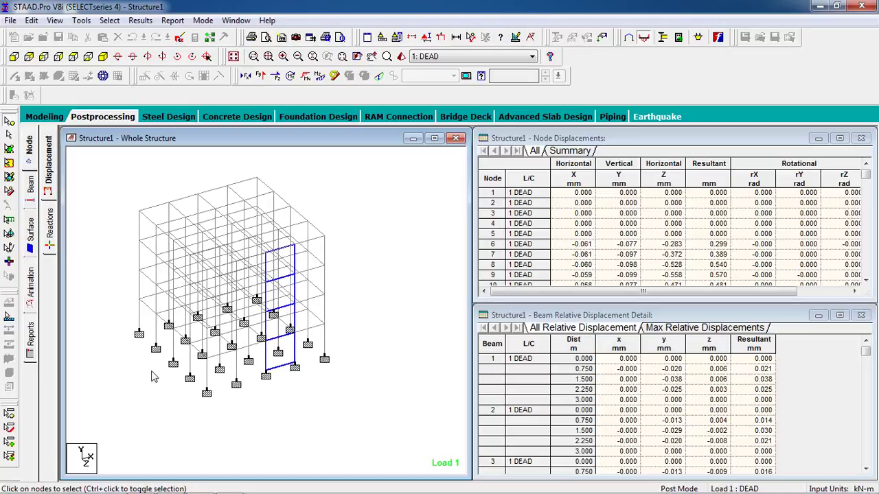